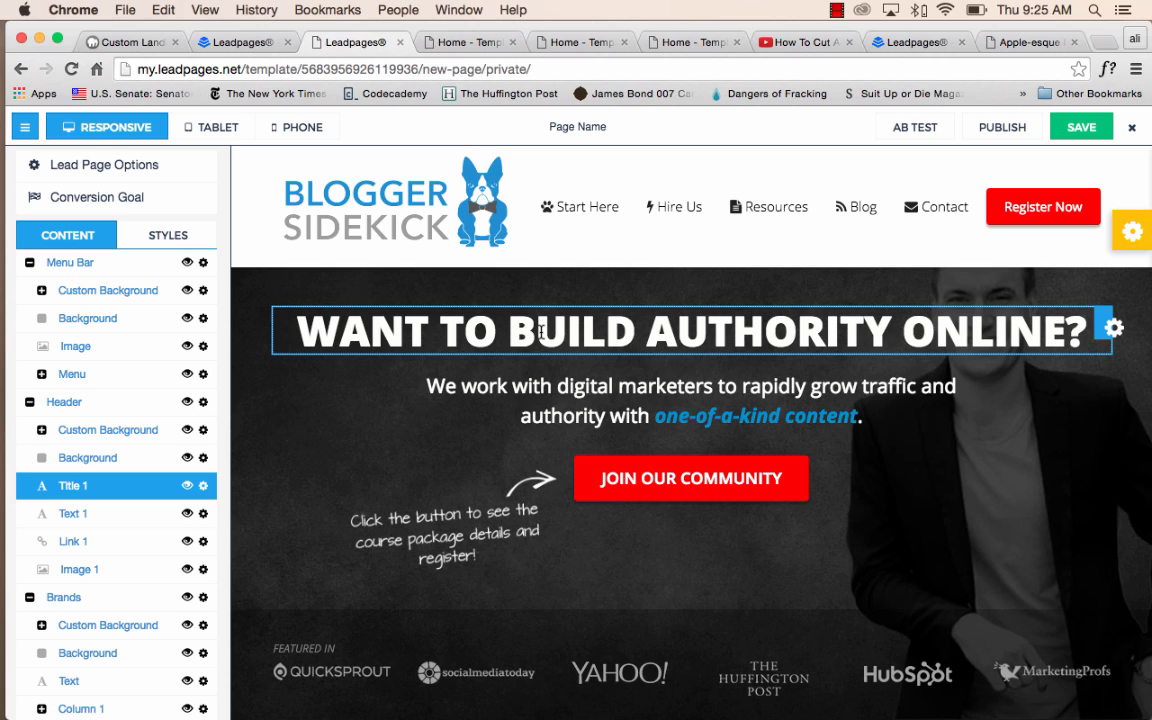
Edit the header headline to read "WANT TO BUILFDDDODRITY ONLINE?", replacing "D AUTH" with "FDDD" and inserting a "D" before "RITY".
{"action": "scroll", "coordinate": [412, 328], "scroll_direction": "down", "scroll_amount": 10}
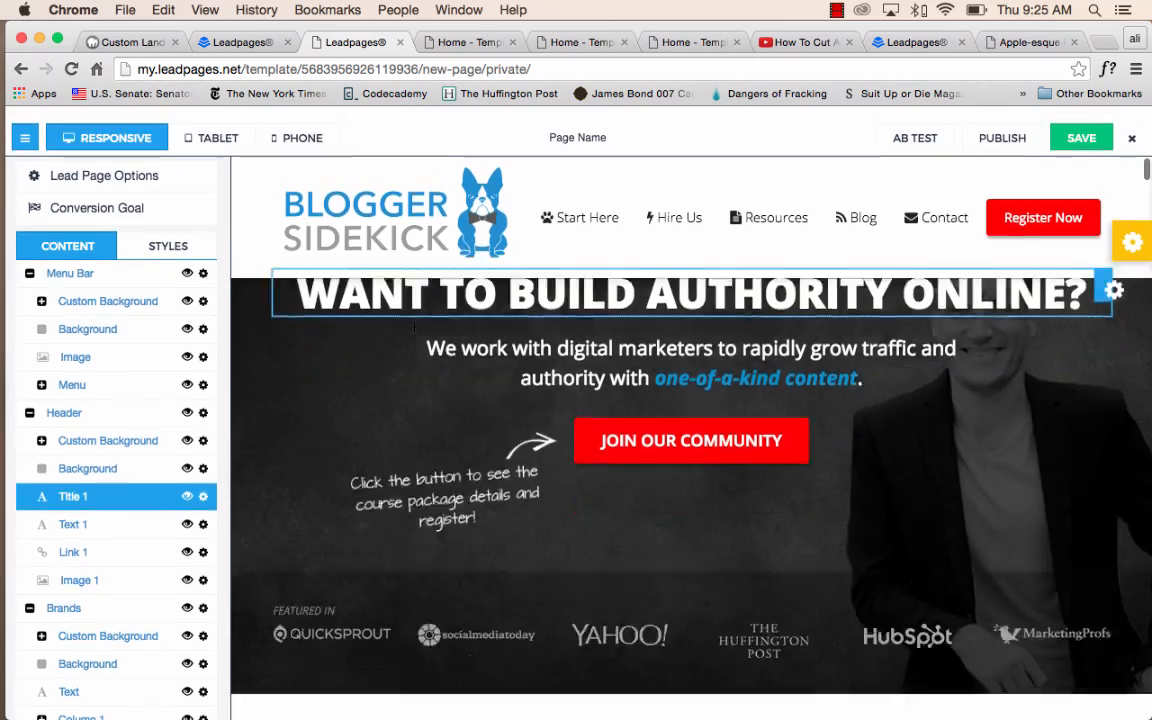
{"action": "scroll", "coordinate": [414, 332], "scroll_direction": "down", "scroll_amount": 15}
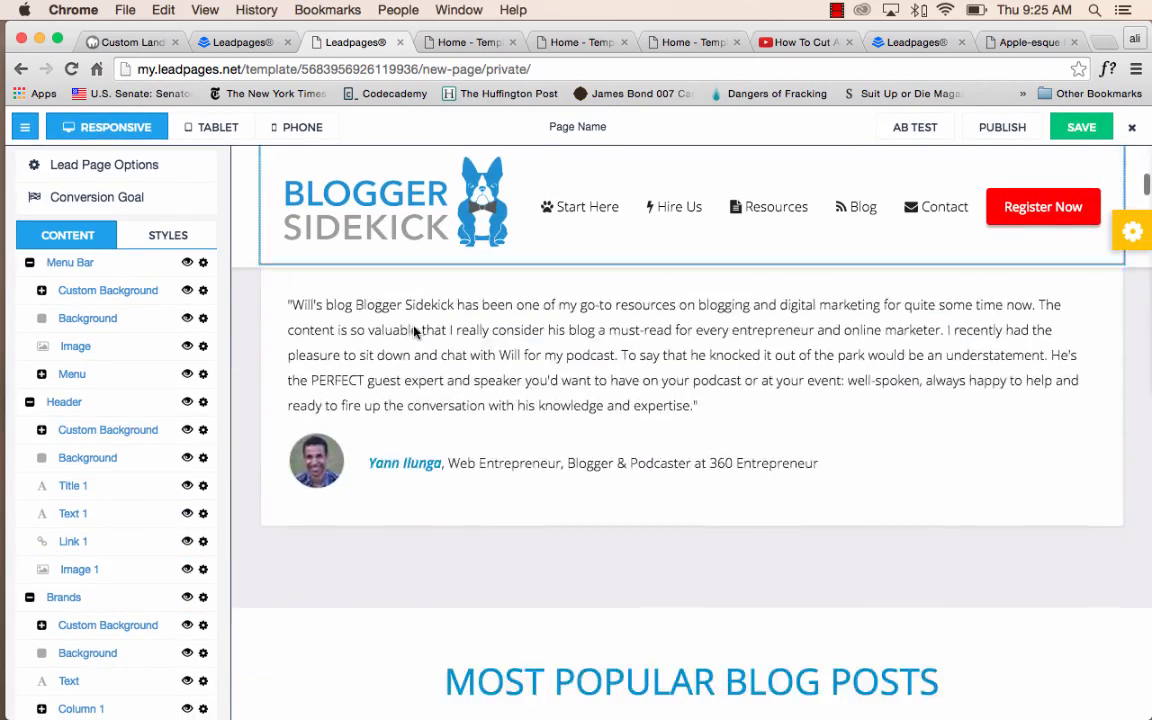
{"action": "scroll", "coordinate": [414, 334], "scroll_direction": "down", "scroll_amount": 12}
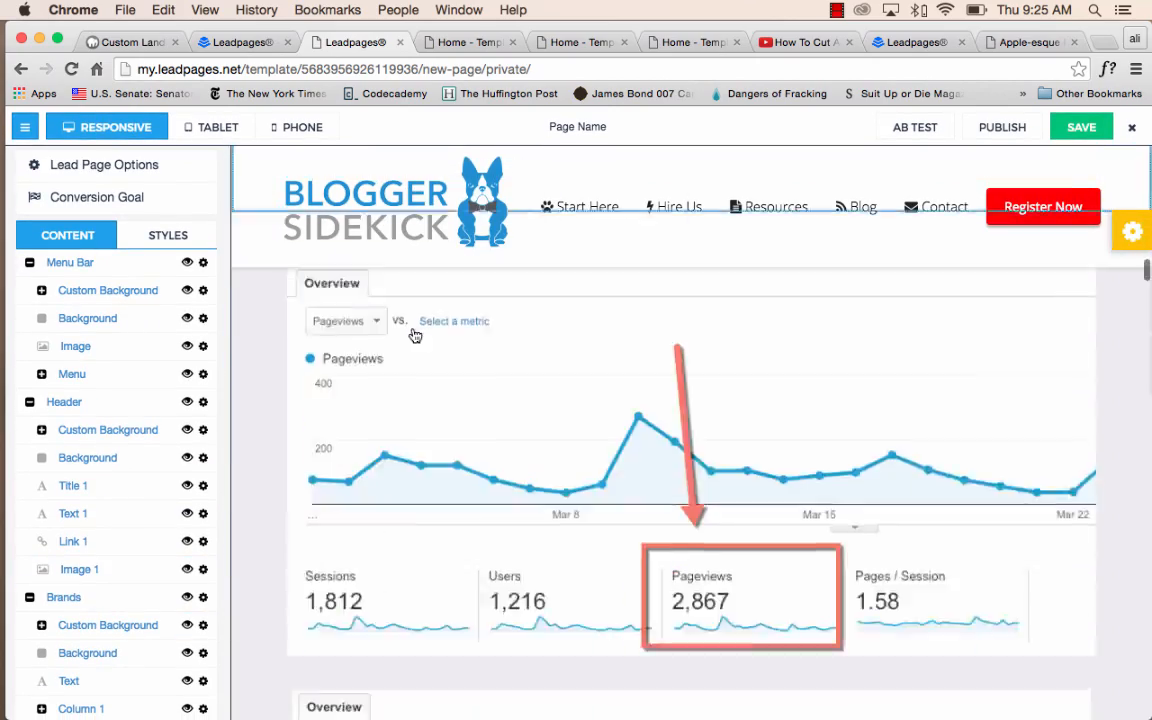
{"action": "scroll", "coordinate": [414, 334], "scroll_direction": "up", "scroll_amount": 20}
{"action": "scroll", "coordinate": [414, 334], "scroll_direction": "up", "scroll_amount": 8}
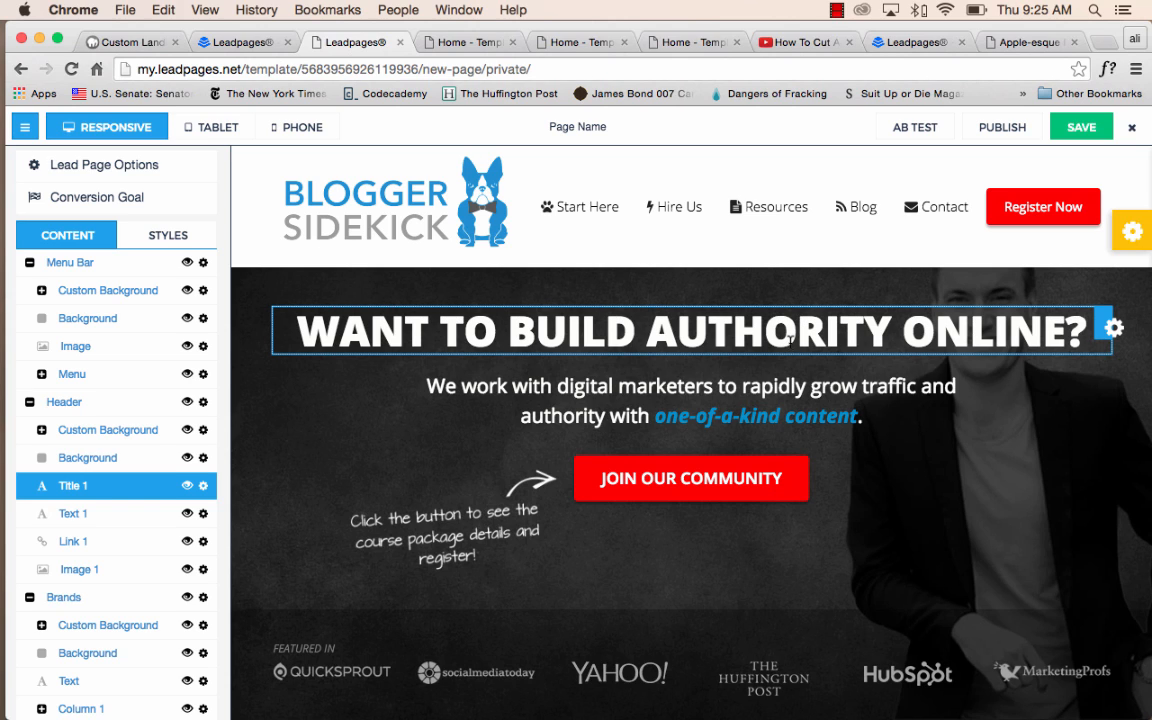
{"action": "left_click", "coordinate": [739, 326]}
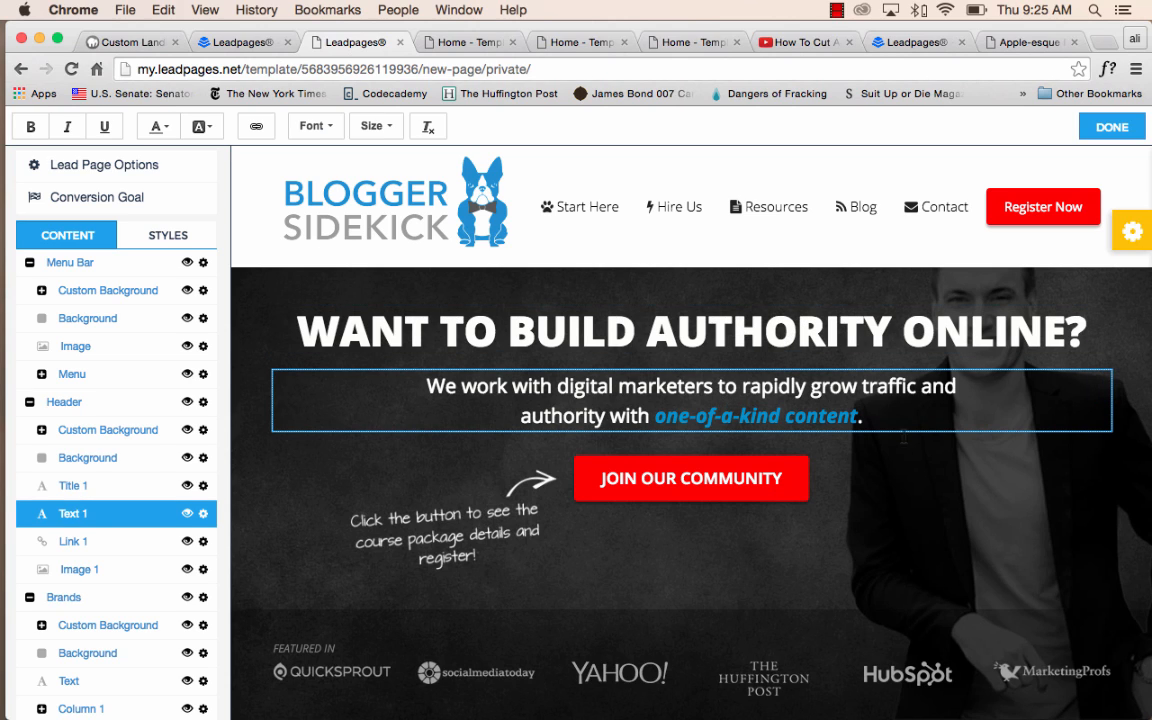
{"action": "left_click_drag", "start_coordinate": [606, 330], "coordinate": [779, 338]}
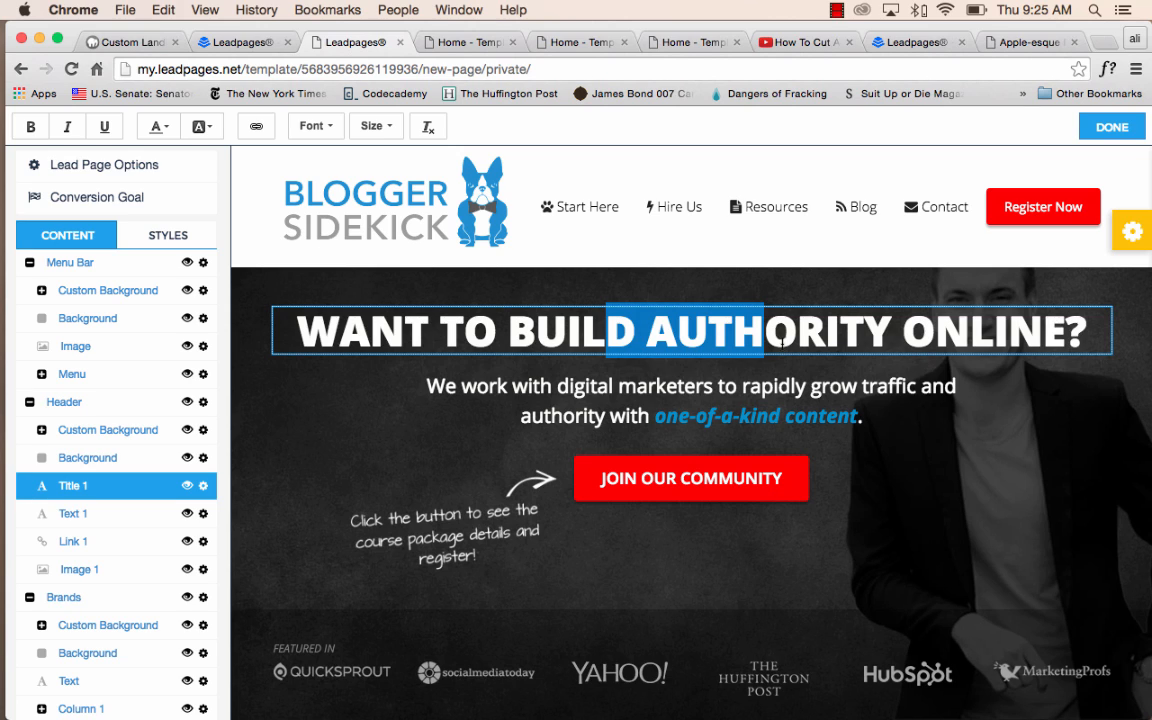
{"action": "type", "text": "FDDD"}
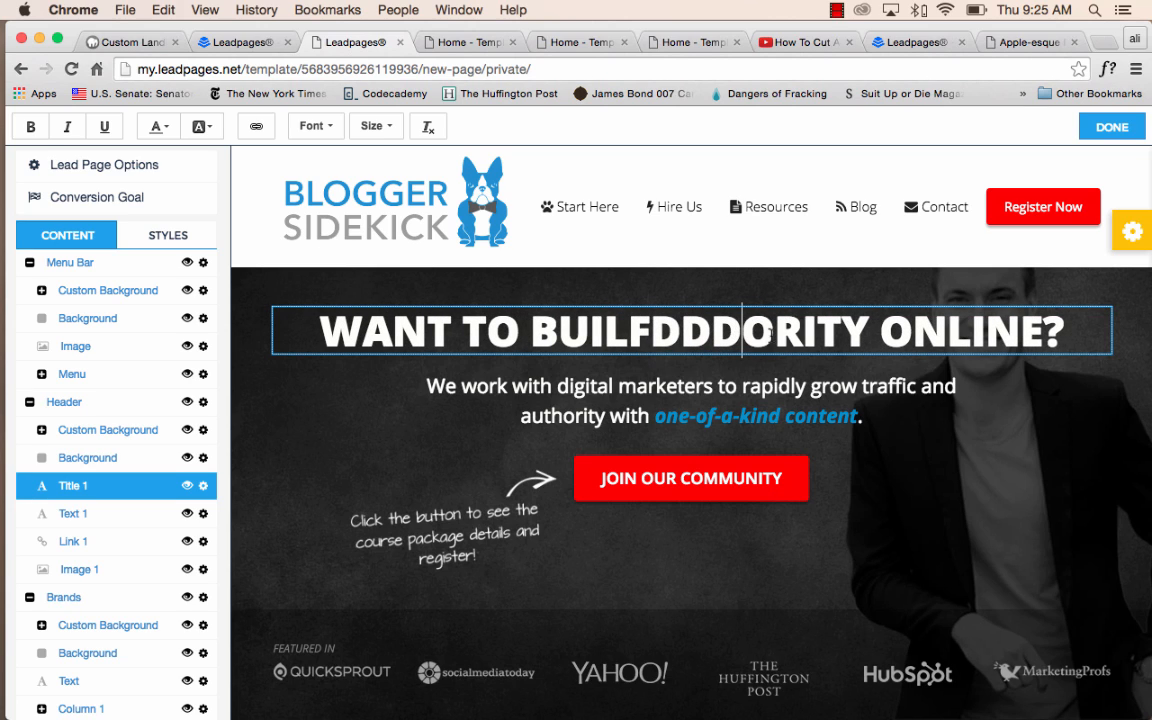
{"action": "key", "text": "Right"}
{"action": "type", "text": "D"}
Edit the text below the headline so "one-of-a-kind" reads "one-of-dda-kind" and "rapidly" reads "dradpidly".
{"action": "left_click", "coordinate": [725, 412]}
{"action": "type", "text": "dd"}
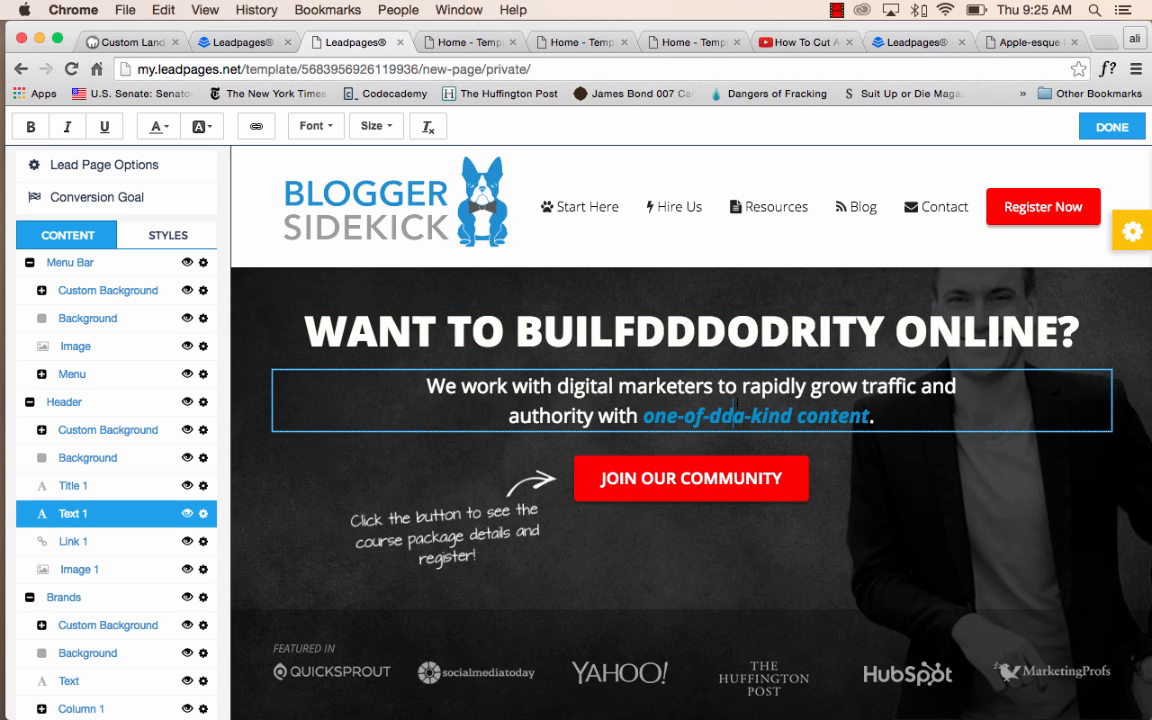
{"action": "left_click", "coordinate": [741, 388]}
{"action": "type", "text": "d"}
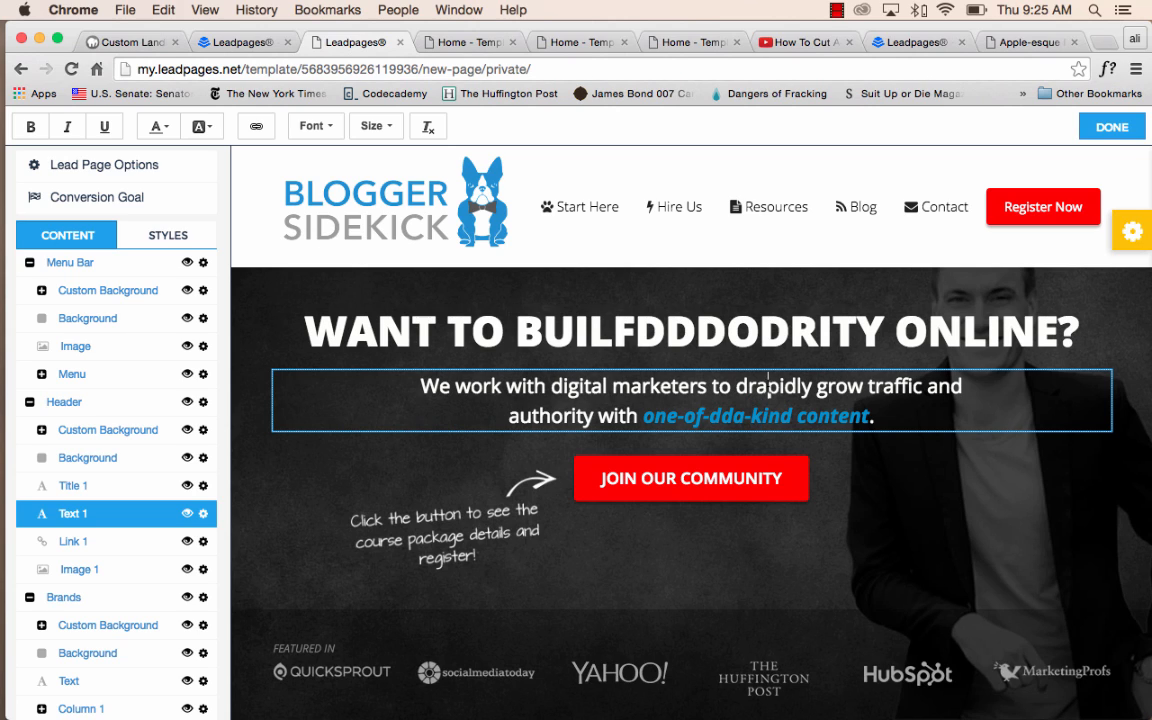
{"action": "left_click", "coordinate": [768, 390]}
{"action": "type", "text": "d"}
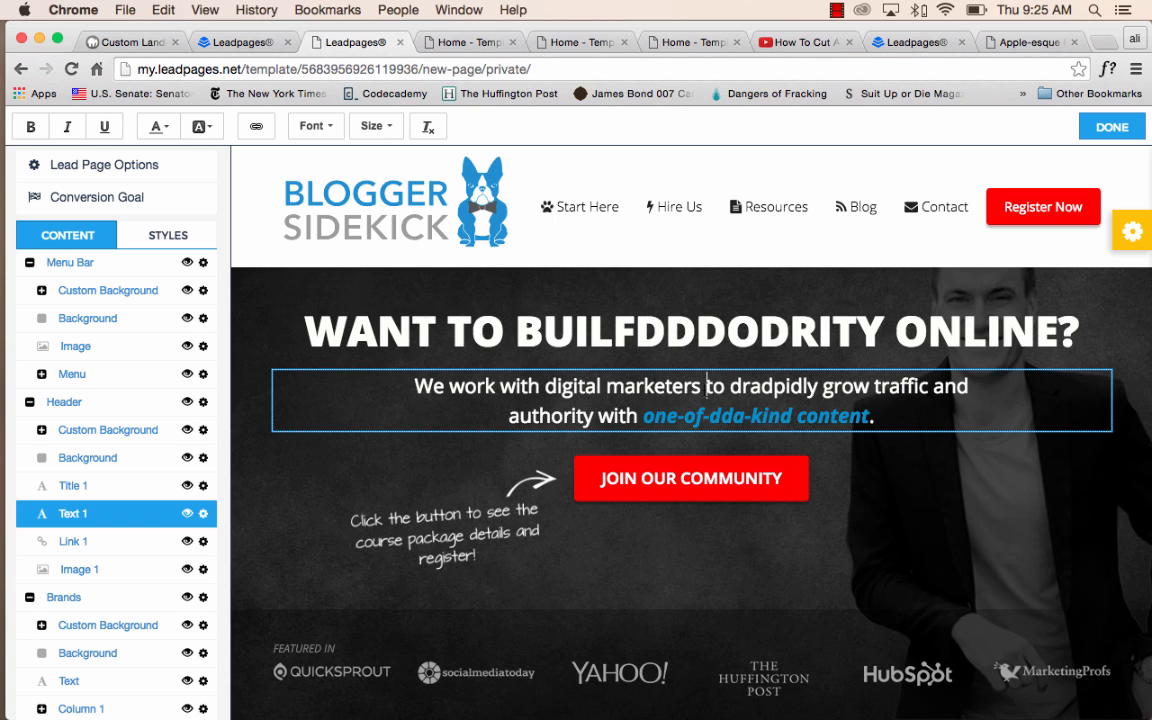
{"action": "scroll", "coordinate": [706, 386], "scroll_direction": "down", "scroll_amount": 5}
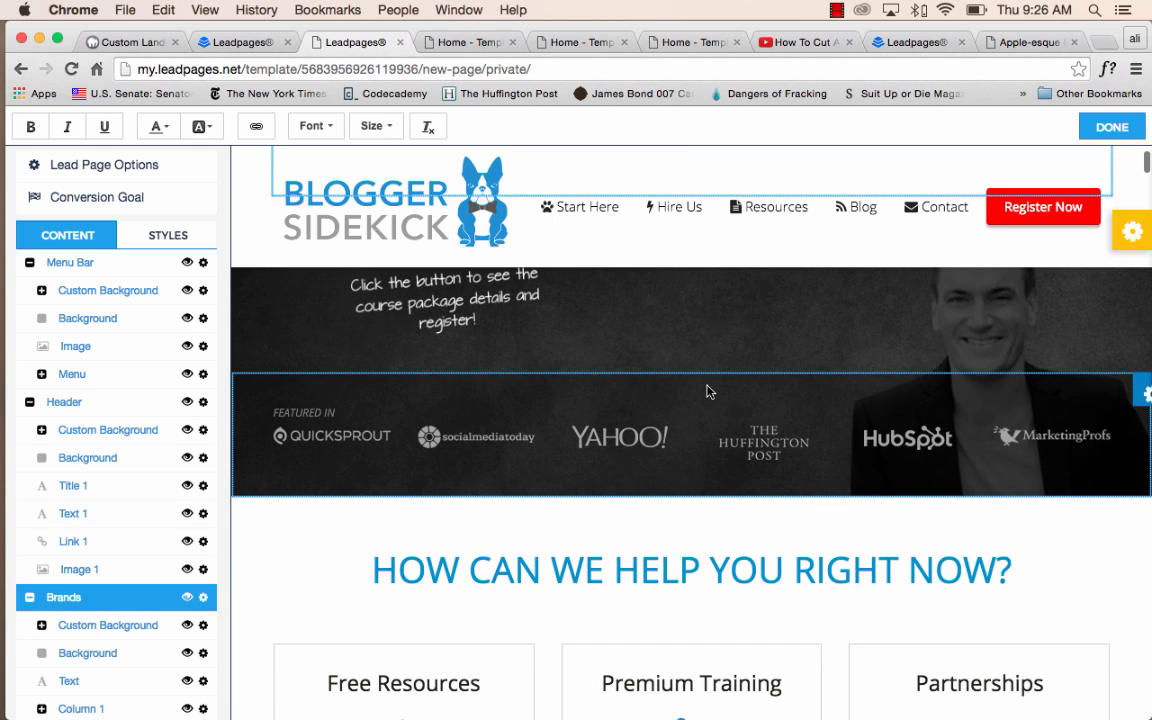
{"action": "scroll", "coordinate": [706, 391], "scroll_direction": "up", "scroll_amount": 5}
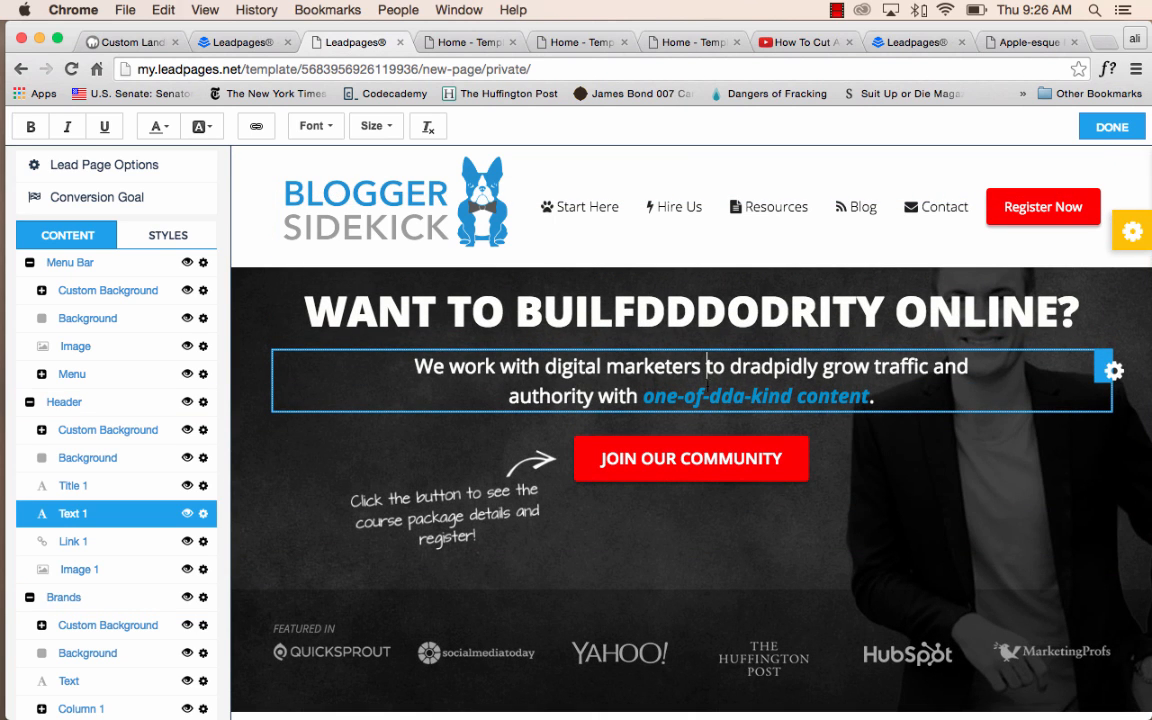
{"action": "left_click_drag", "start_coordinate": [721, 396], "coordinate": [792, 396]}
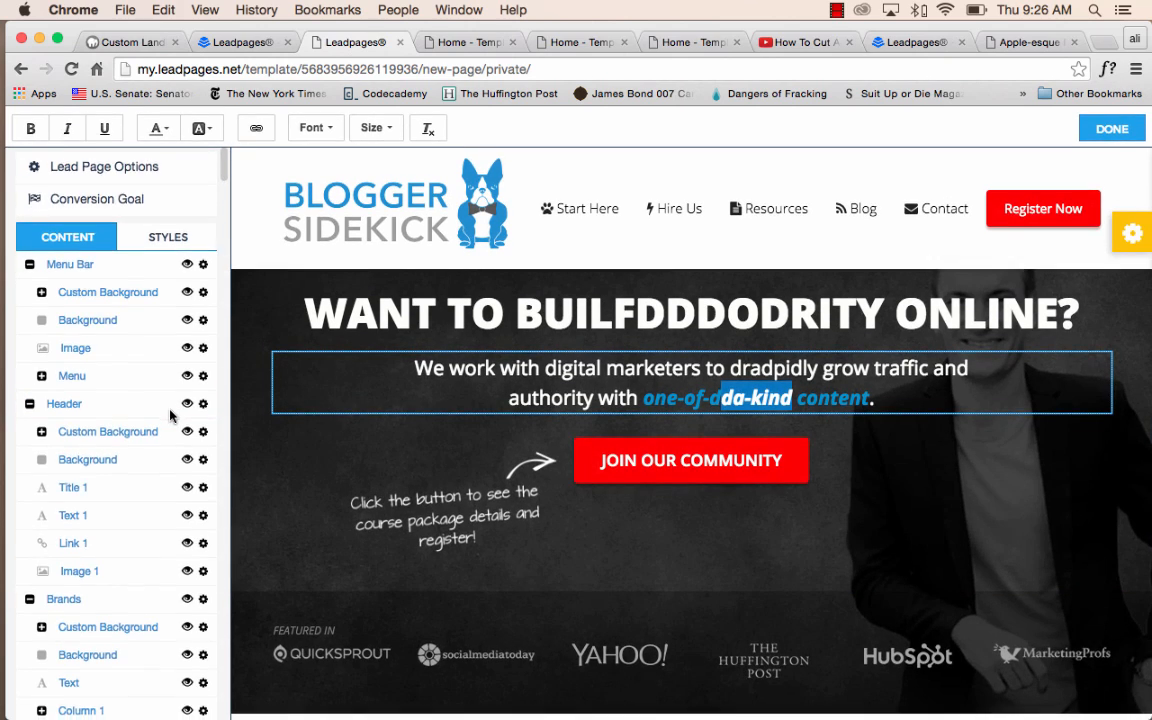
{"action": "scroll", "coordinate": [175, 411], "scroll_direction": "down", "scroll_amount": 5}
{"action": "scroll", "coordinate": [178, 411], "scroll_direction": "up", "scroll_amount": 5}
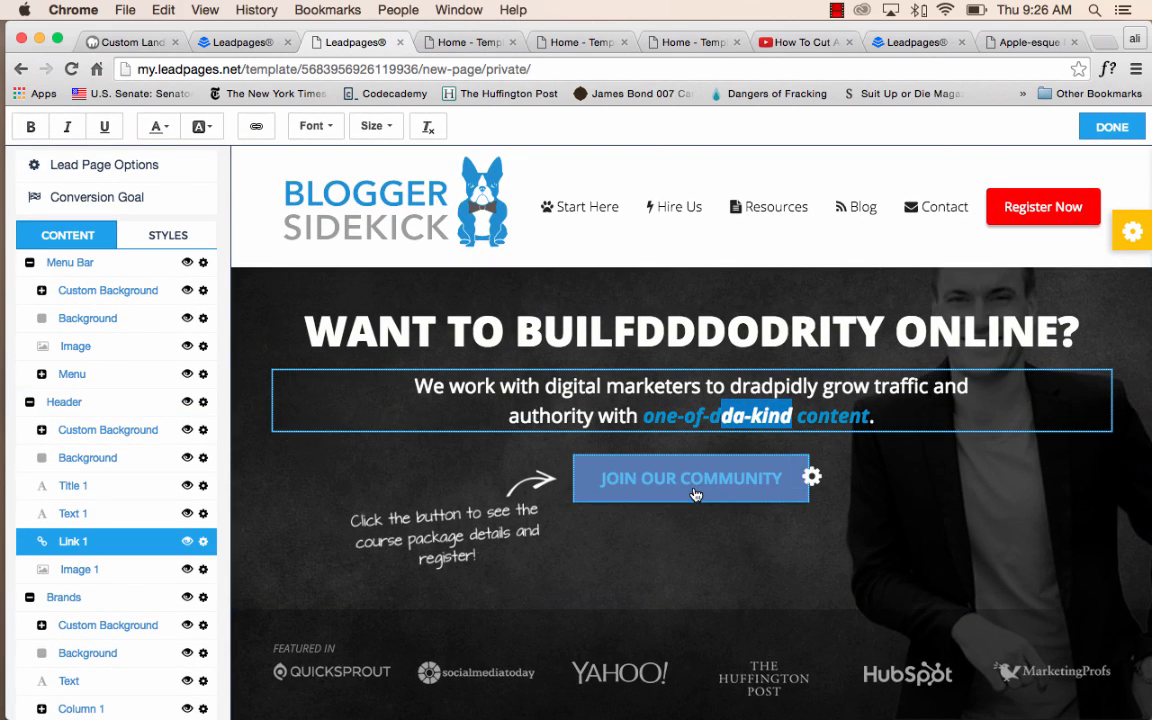
Set the text of the header's red JOIN OUR COMMUNITY button to "JOIN OUR COMMUNITYddddd".
{"action": "left_click", "coordinate": [707, 487]}
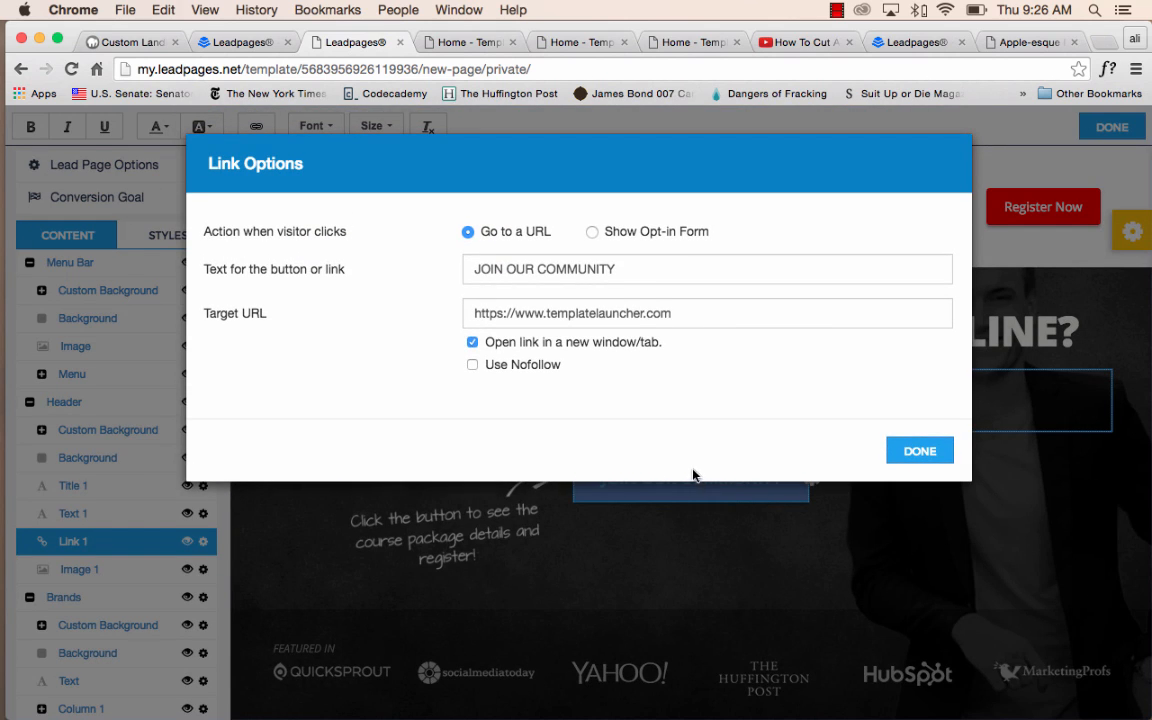
{"action": "left_click", "coordinate": [634, 270]}
{"action": "type", "text": "ddddd"}
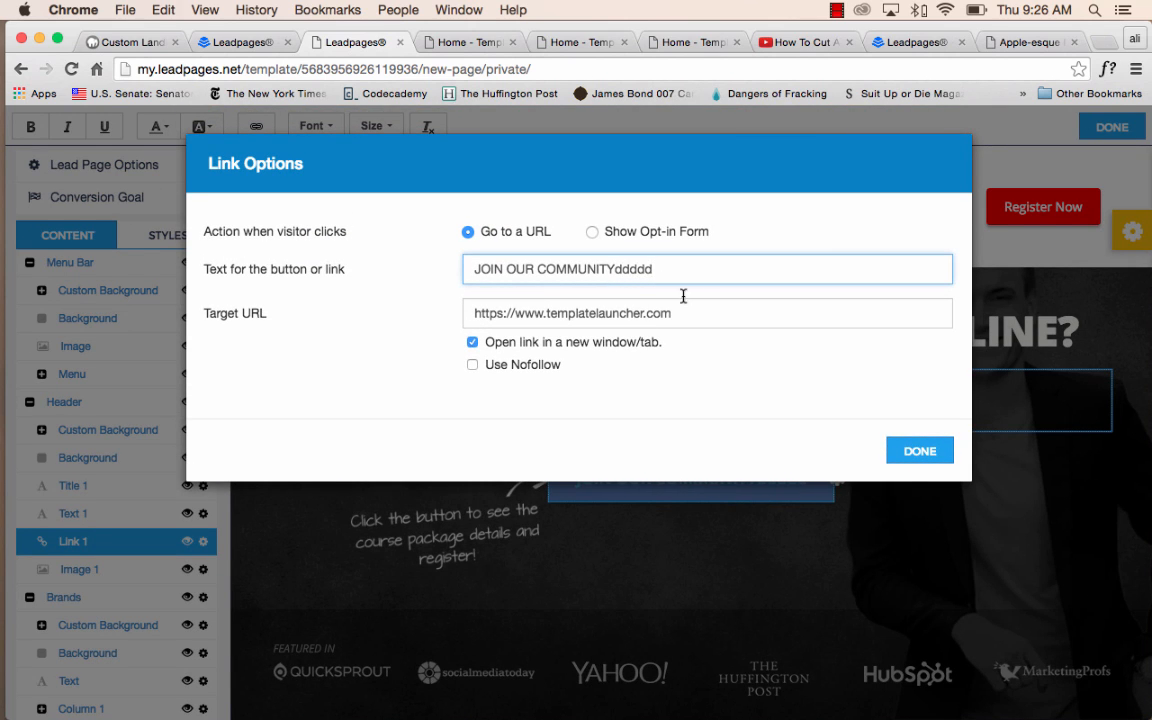
{"action": "left_click", "coordinate": [919, 451]}
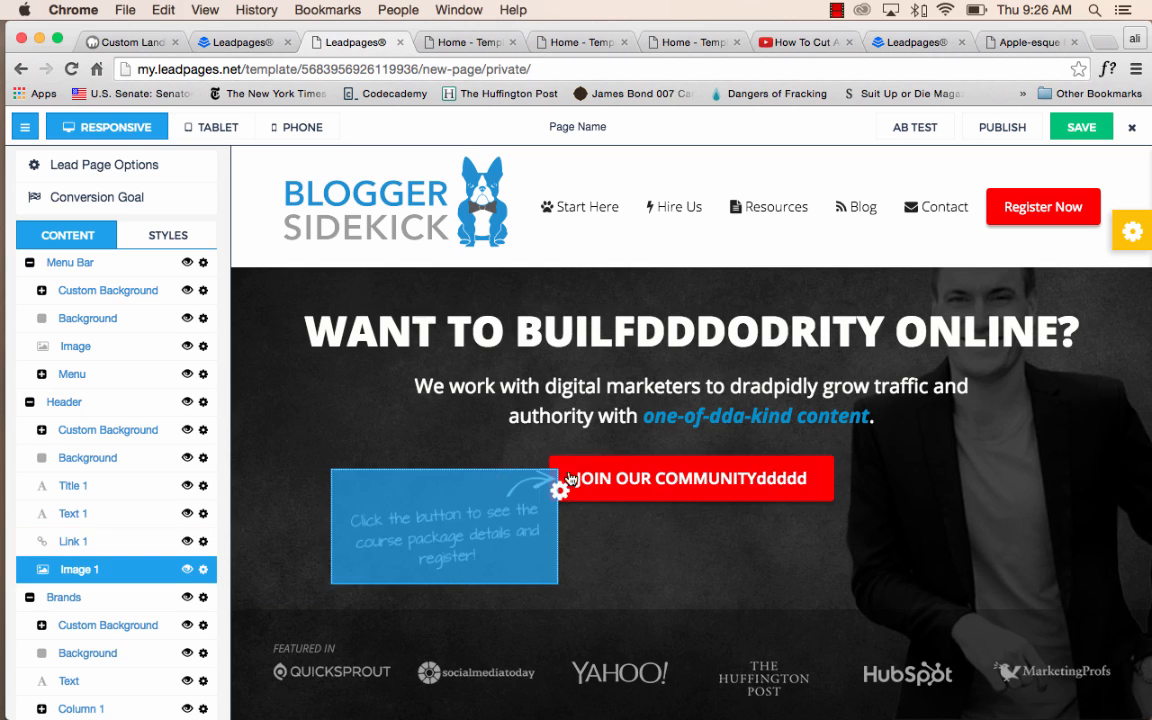
Remove the extra "ddddd" from the header button's text so it reads "JOIN OUR COMMUNITY".
{"action": "left_click", "coordinate": [762, 487]}
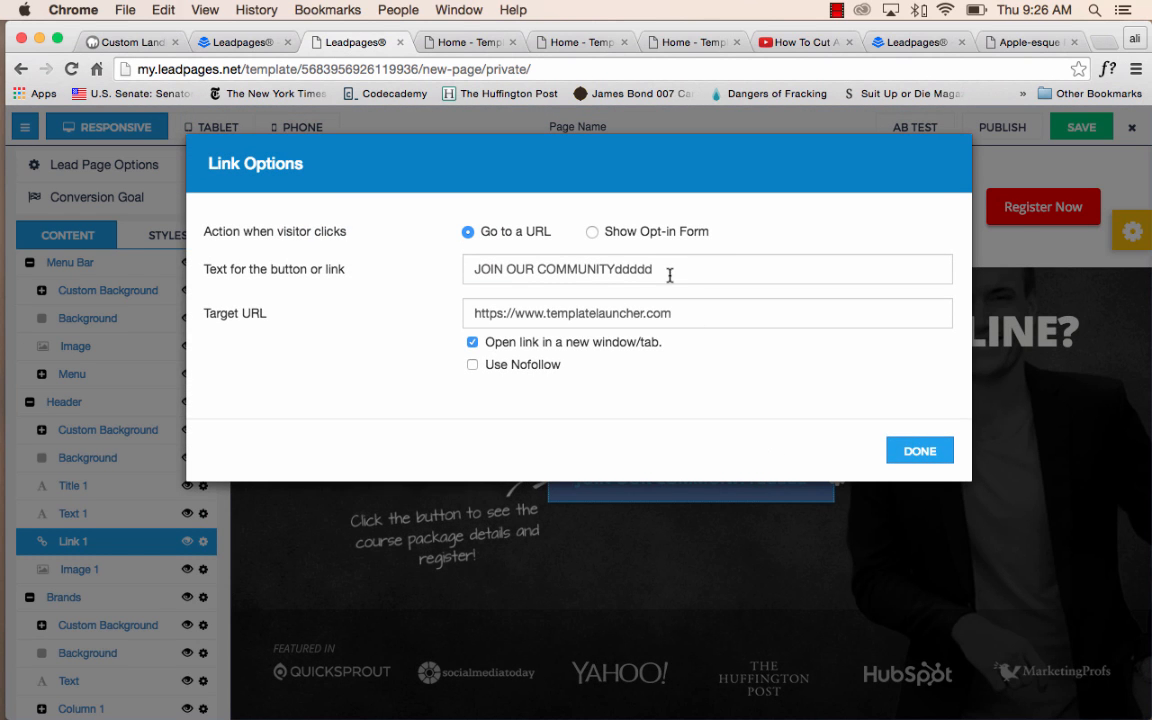
{"action": "left_click_drag", "start_coordinate": [671, 272], "coordinate": [626, 269]}
{"action": "key", "text": "BackSpace"}
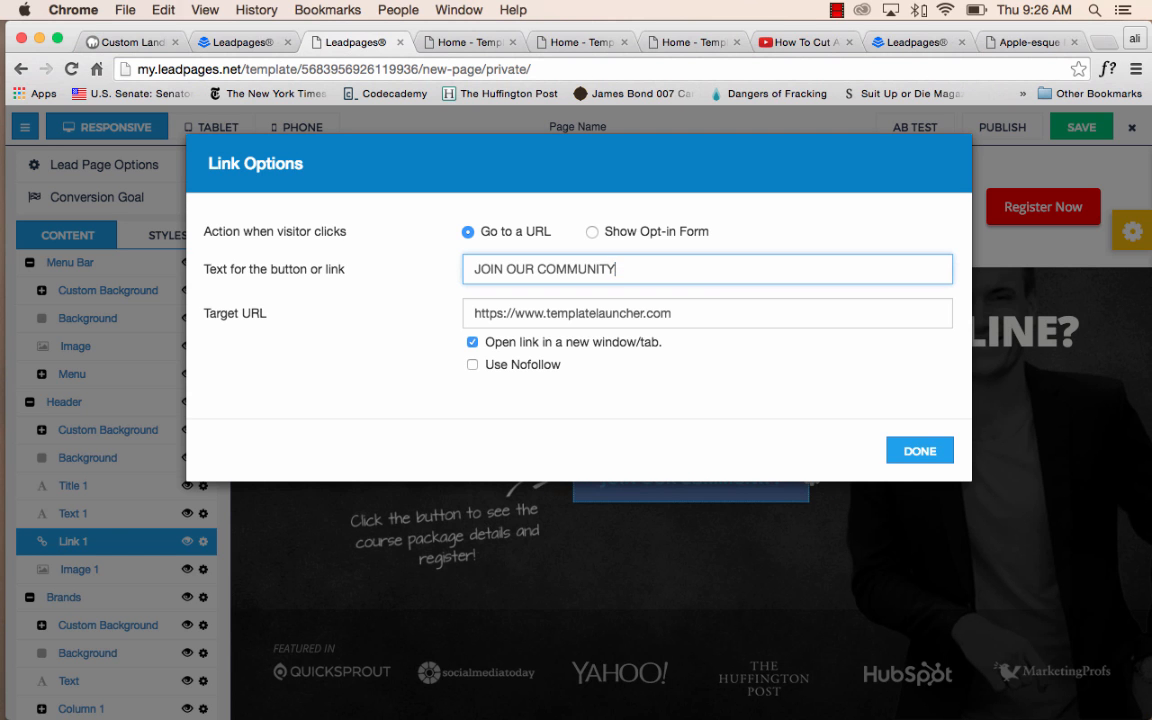
{"action": "left_click", "coordinate": [918, 452]}
{"action": "left_click", "coordinate": [920, 480]}
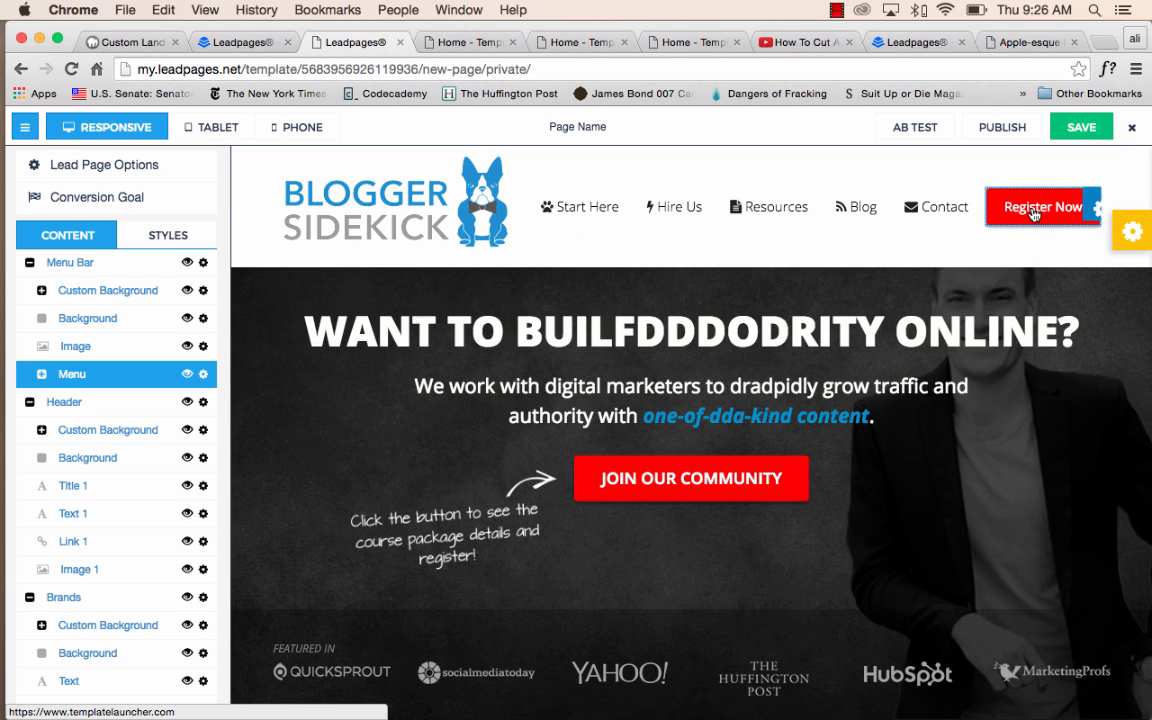
Hide the Register Now button in the menu bar and show it again through the menu's Container element.
{"action": "left_click", "coordinate": [1097, 205]}
{"action": "left_click", "coordinate": [1040, 245]}
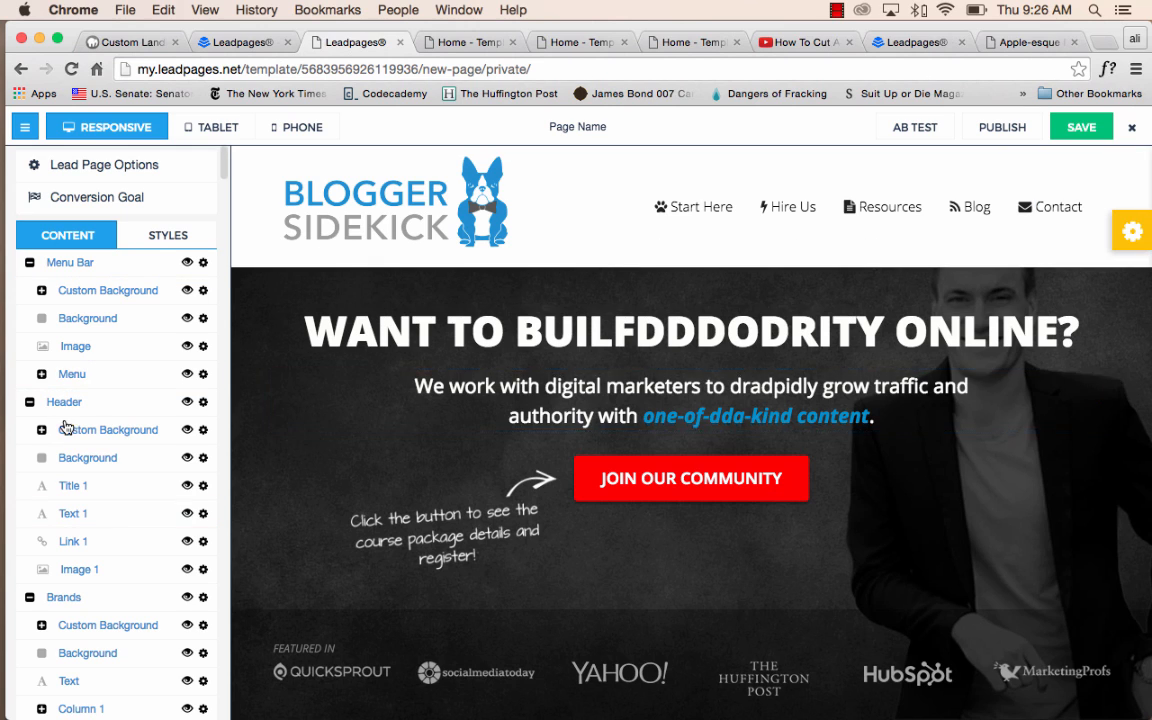
{"action": "left_click", "coordinate": [40, 374]}
{"action": "scroll", "coordinate": [85, 570], "scroll_direction": "down", "scroll_amount": 1}
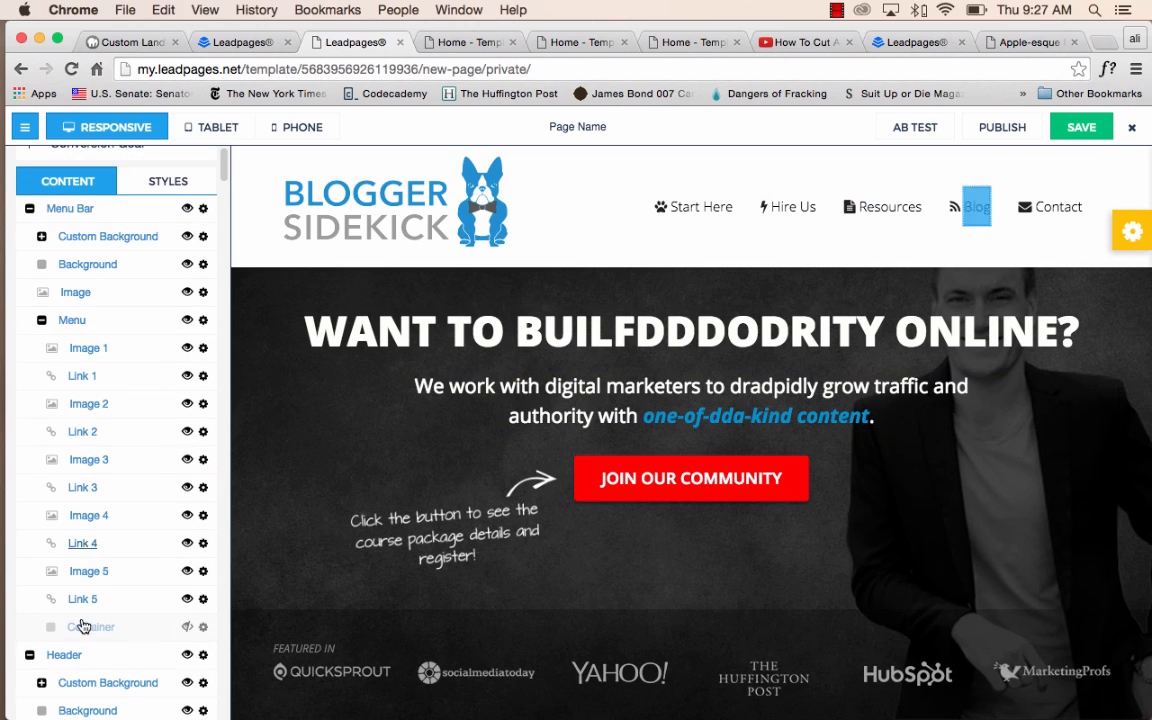
{"action": "left_click", "coordinate": [187, 627]}
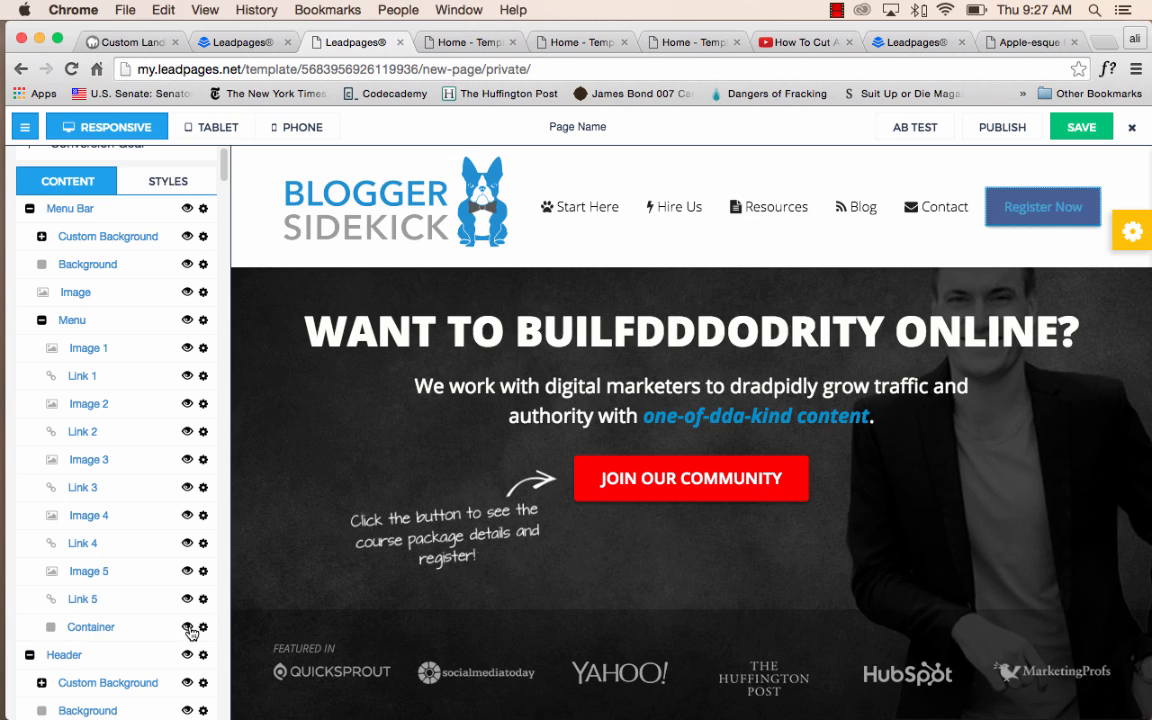
Switch the visibility of the menu's Container element off and on repeatedly, leaving the Register Now button shown.
{"action": "left_click", "coordinate": [187, 627]}
{"action": "left_click", "coordinate": [187, 627]}
{"action": "left_click", "coordinate": [187, 627]}
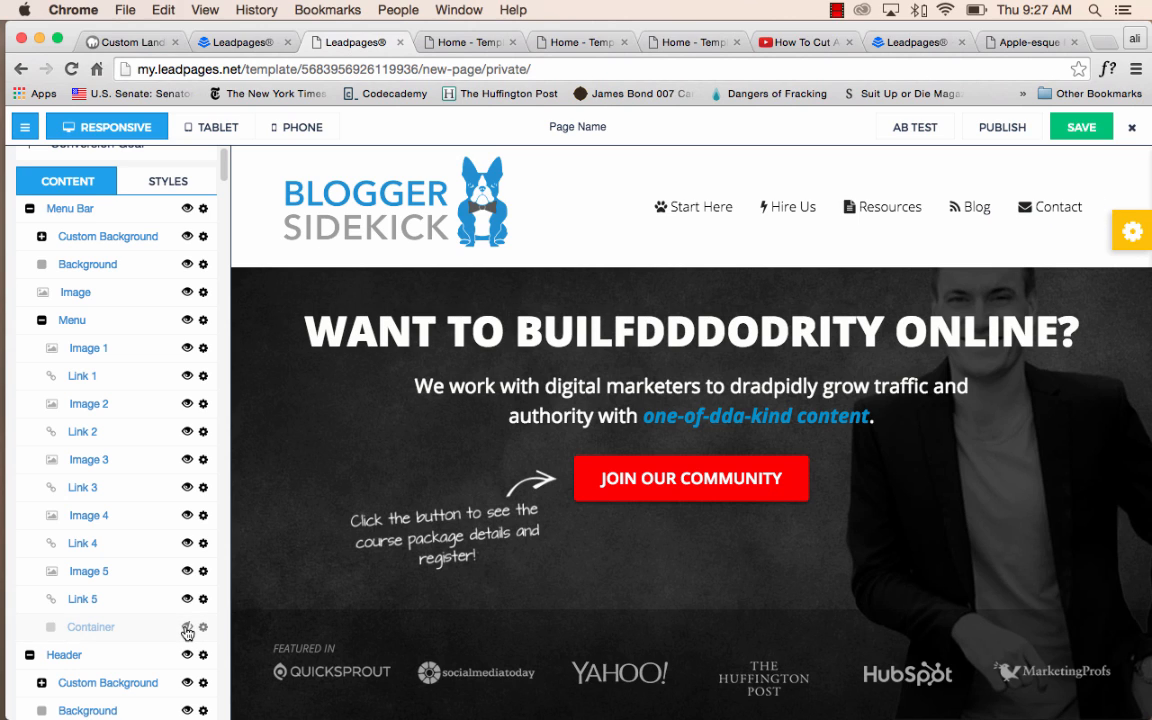
{"action": "left_click", "coordinate": [187, 627]}
{"action": "left_click", "coordinate": [187, 627]}
{"action": "left_click", "coordinate": [187, 627]}
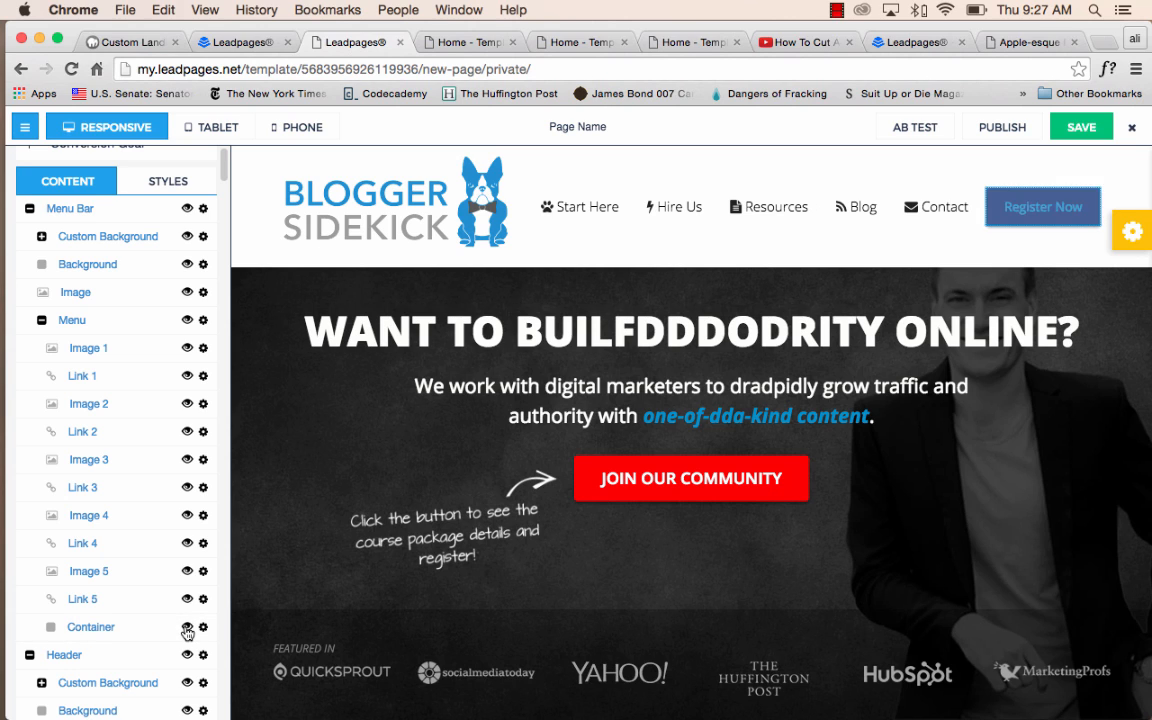
Hide the paw icon and the Start Here link in the menu bar.
{"action": "left_click", "coordinate": [548, 213]}
{"action": "left_click", "coordinate": [547, 209]}
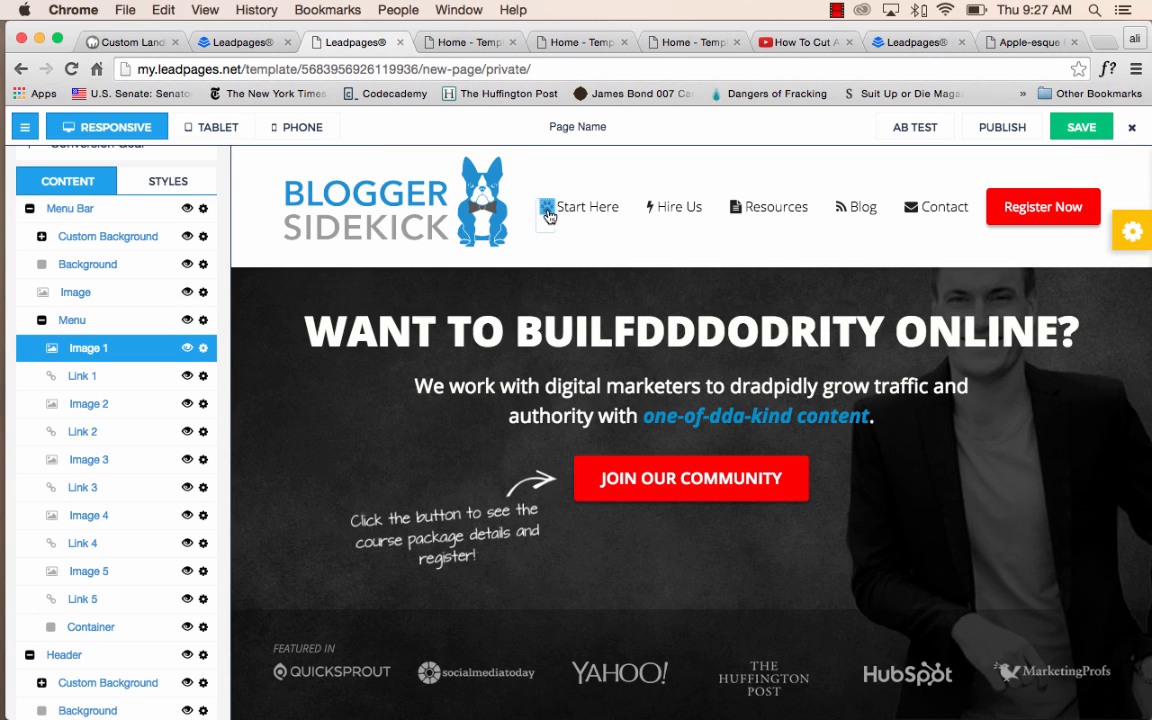
{"action": "left_click", "coordinate": [558, 230]}
{"action": "left_click", "coordinate": [592, 287]}
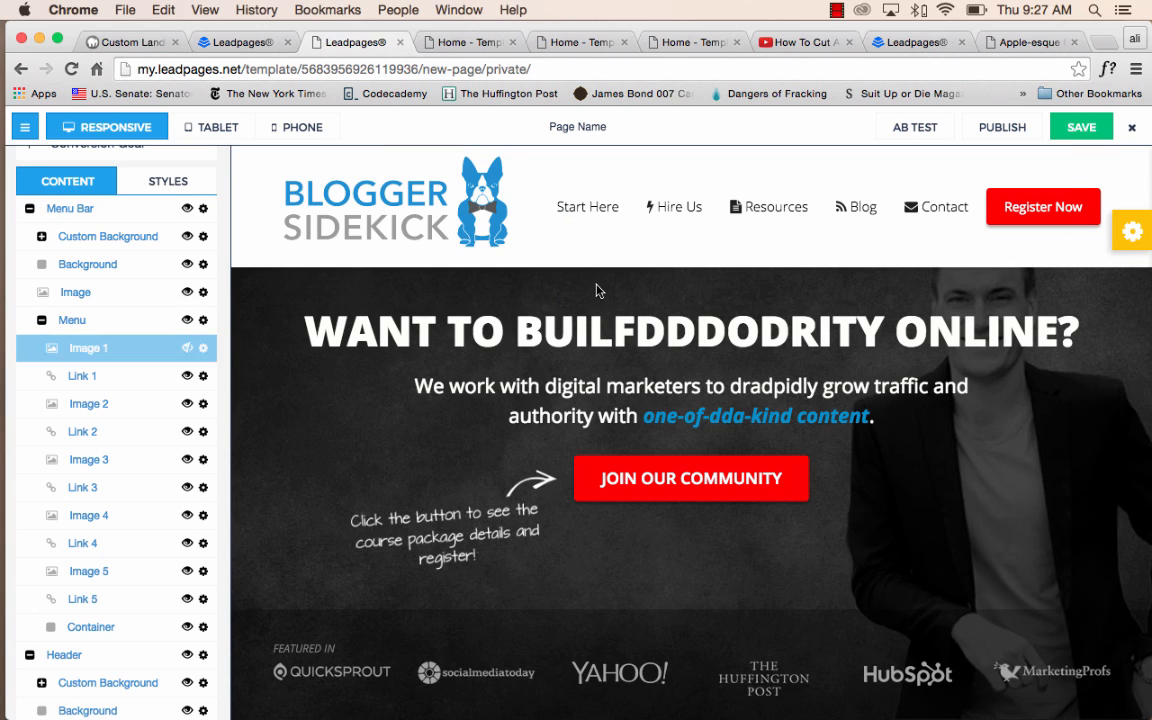
{"action": "left_click", "coordinate": [607, 210]}
{"action": "left_click", "coordinate": [619, 210]}
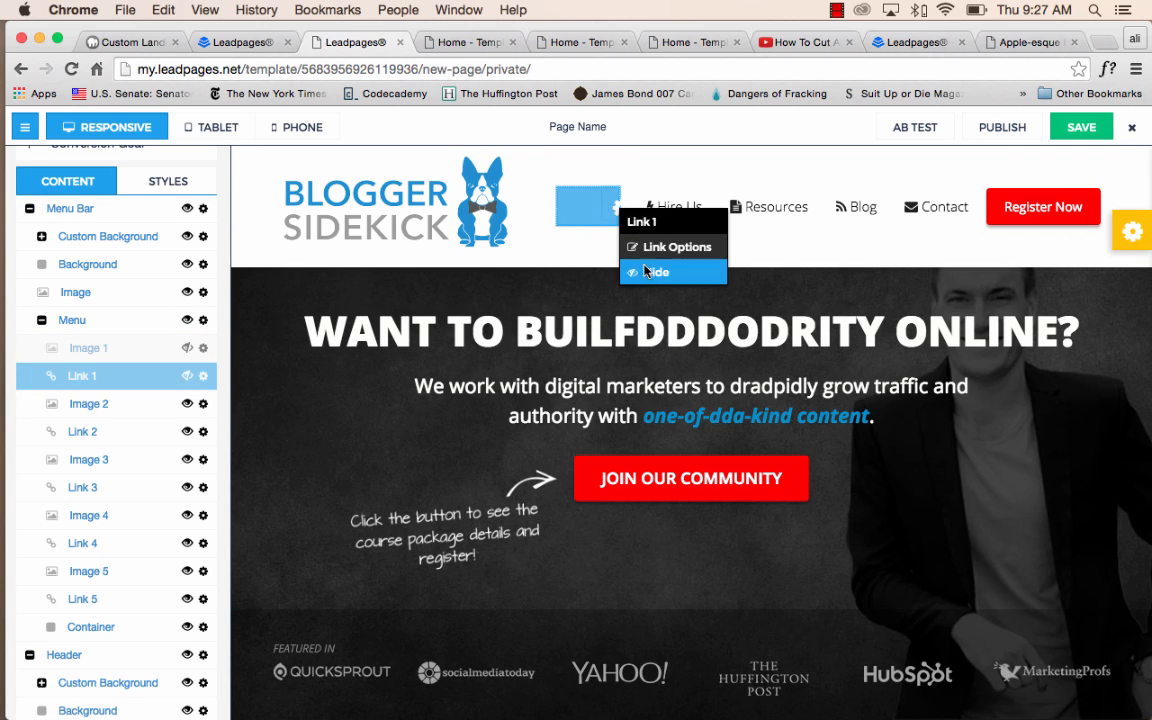
{"action": "left_click", "coordinate": [588, 246]}
Set the text of the Hire Us link in the menu bar to "Hire Ussss".
{"action": "left_click", "coordinate": [675, 207]}
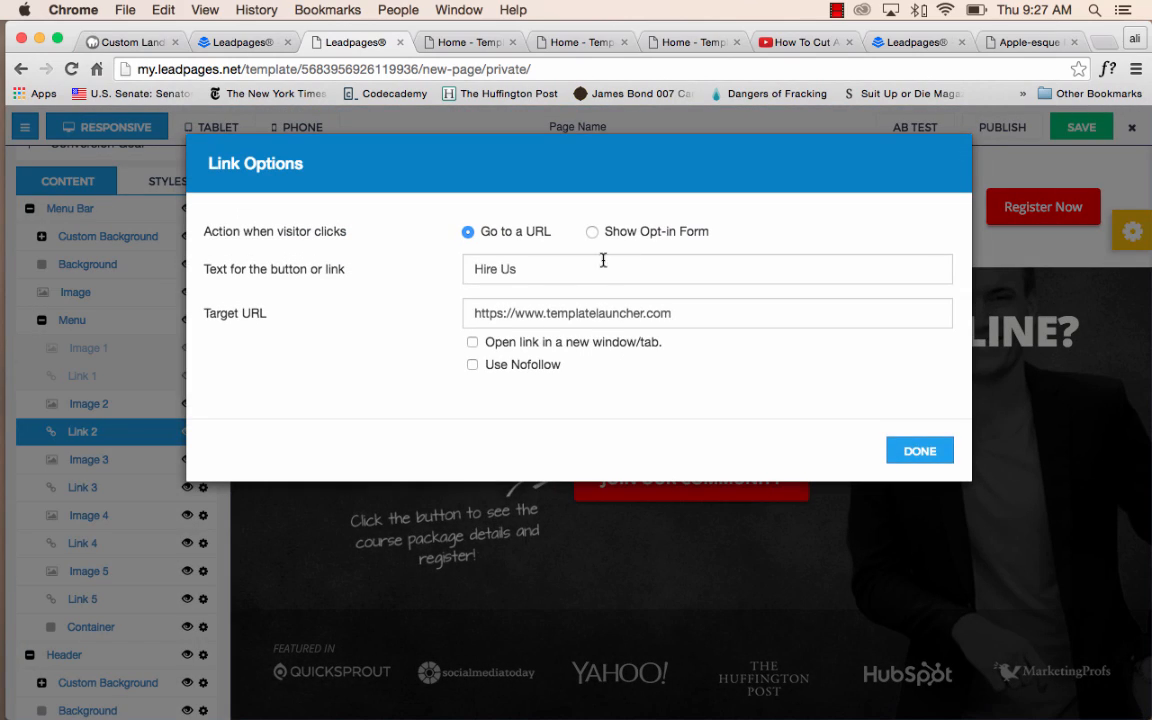
{"action": "left_click", "coordinate": [590, 268]}
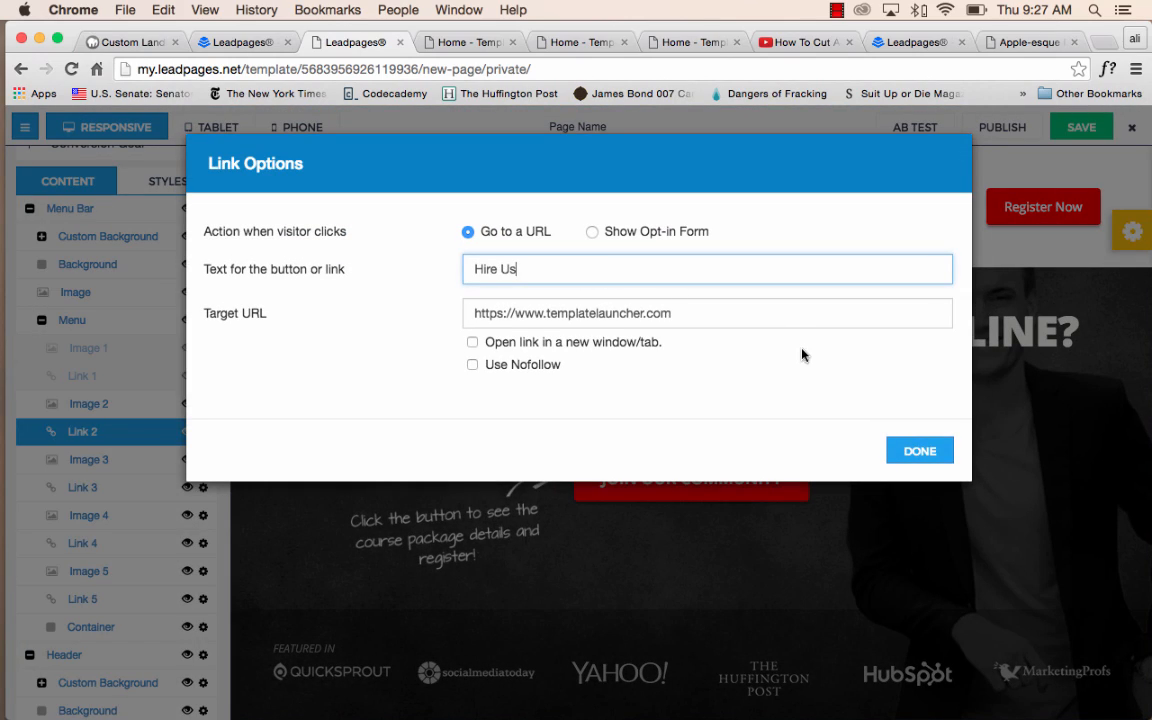
{"action": "type", "text": "sss"}
{"action": "left_click", "coordinate": [907, 452]}
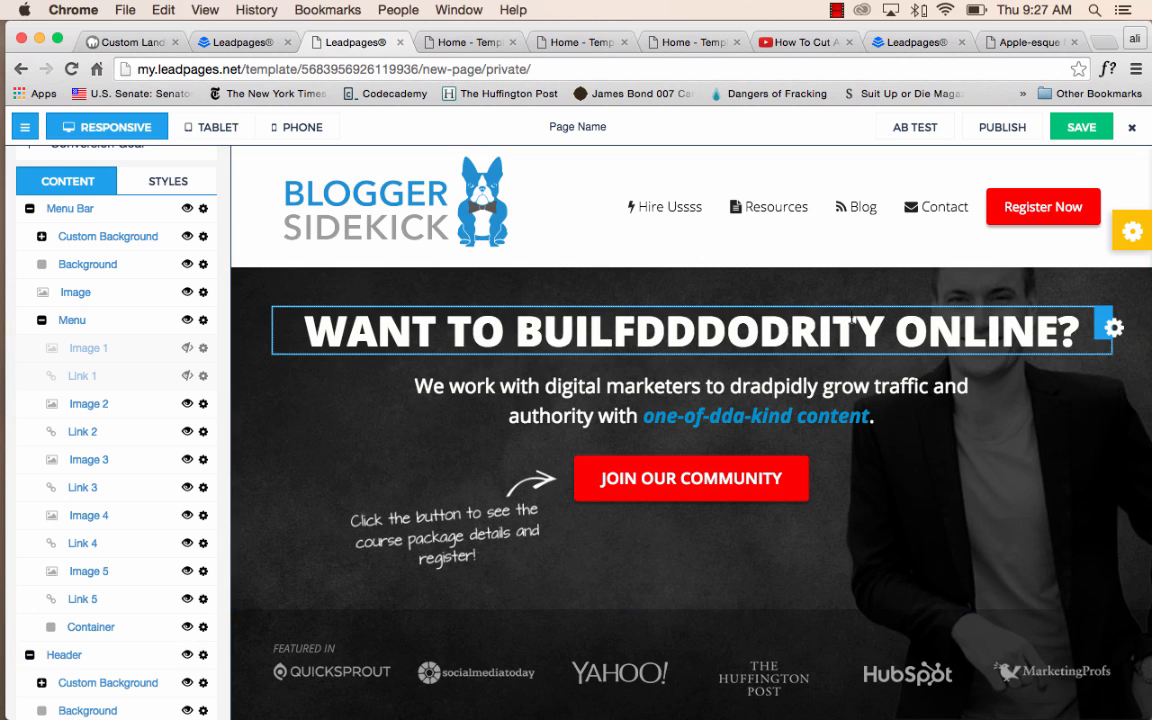
Hide the handwritten arrow image beside the JOIN OUR COMMUNITY button, and restore it through the Header's Image 1 element.
{"action": "scroll", "coordinate": [688, 362], "scroll_direction": "down", "scroll_amount": 3}
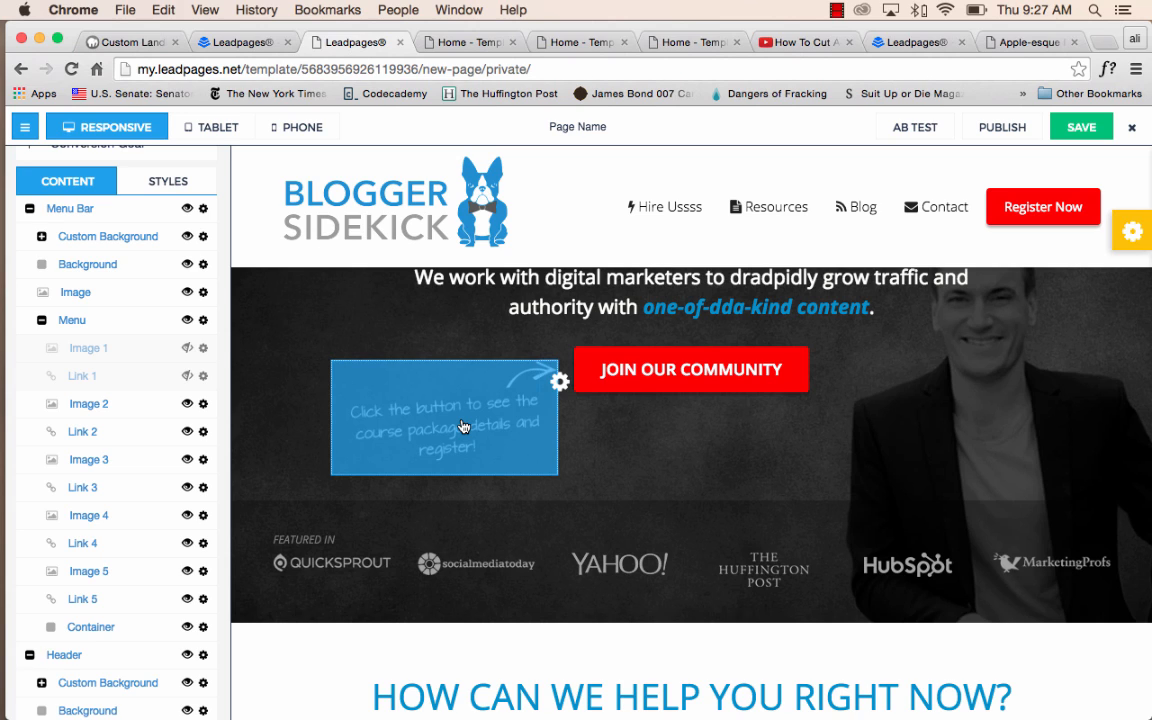
{"action": "left_click", "coordinate": [558, 388]}
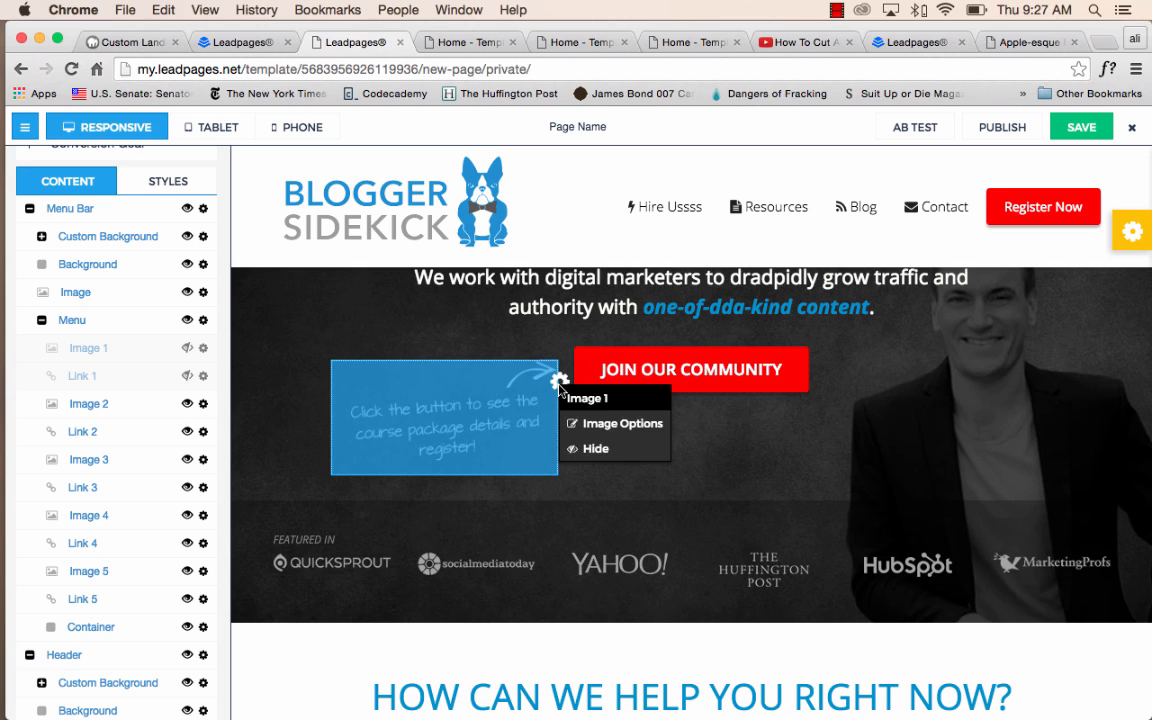
{"action": "left_click", "coordinate": [592, 446]}
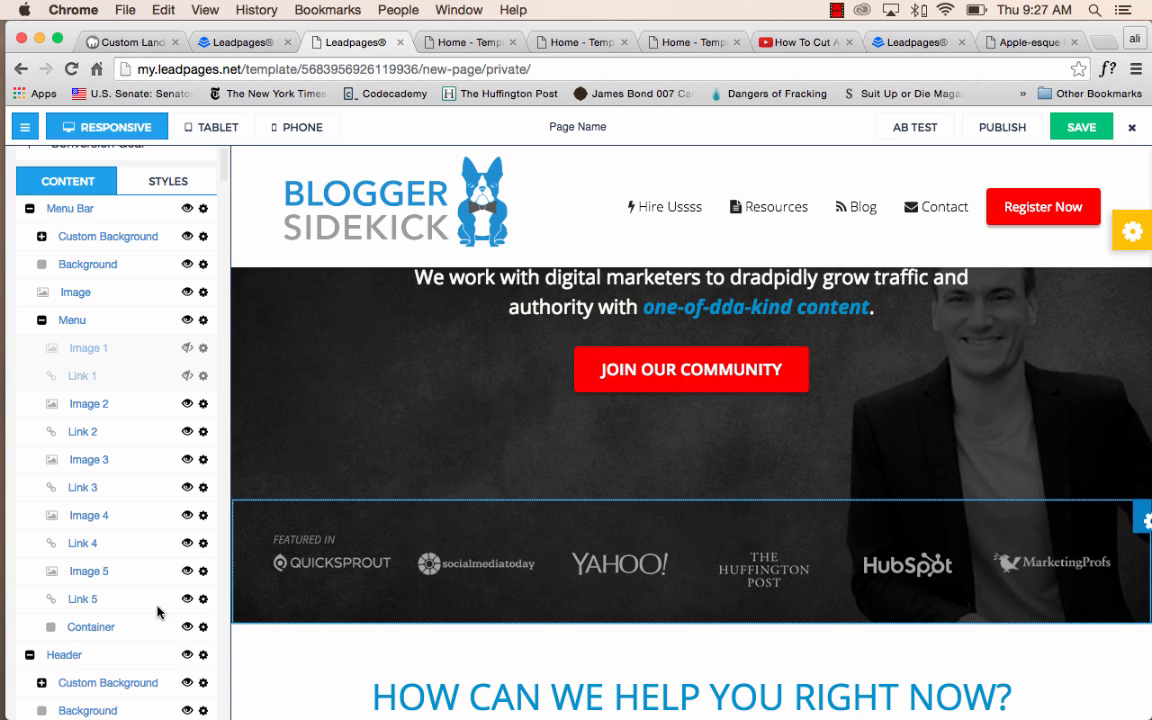
{"action": "scroll", "coordinate": [150, 620], "scroll_direction": "down", "scroll_amount": 3}
{"action": "left_click", "coordinate": [186, 620]}
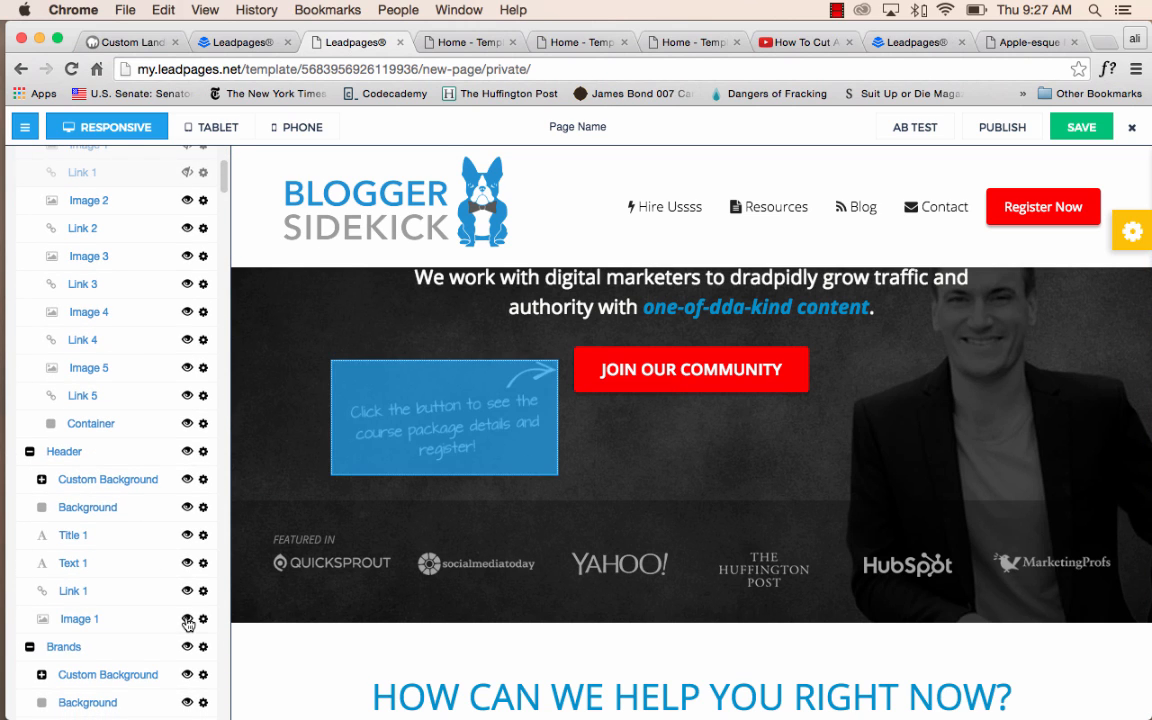
{"action": "scroll", "coordinate": [473, 422], "scroll_direction": "down", "scroll_amount": 1}
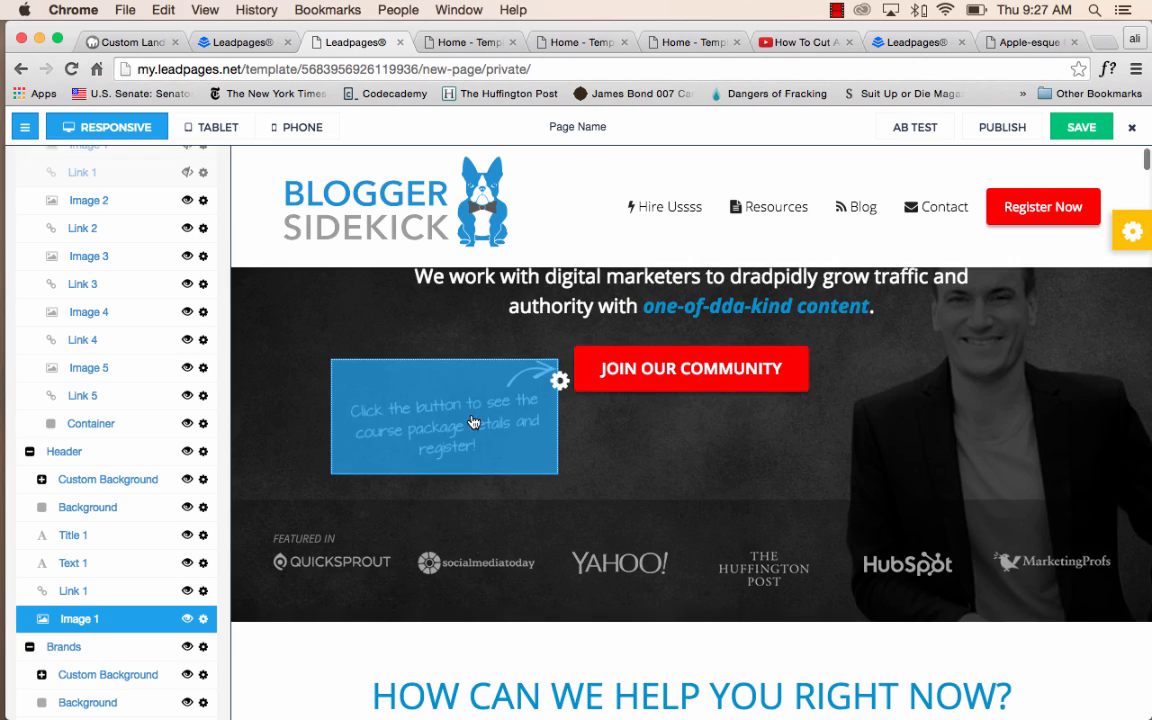
Replace the handwritten arrow image beside the JOIN OUR COMMUNITY button with the circular curve icon with a magenta node from the image library.
{"action": "left_click", "coordinate": [473, 420]}
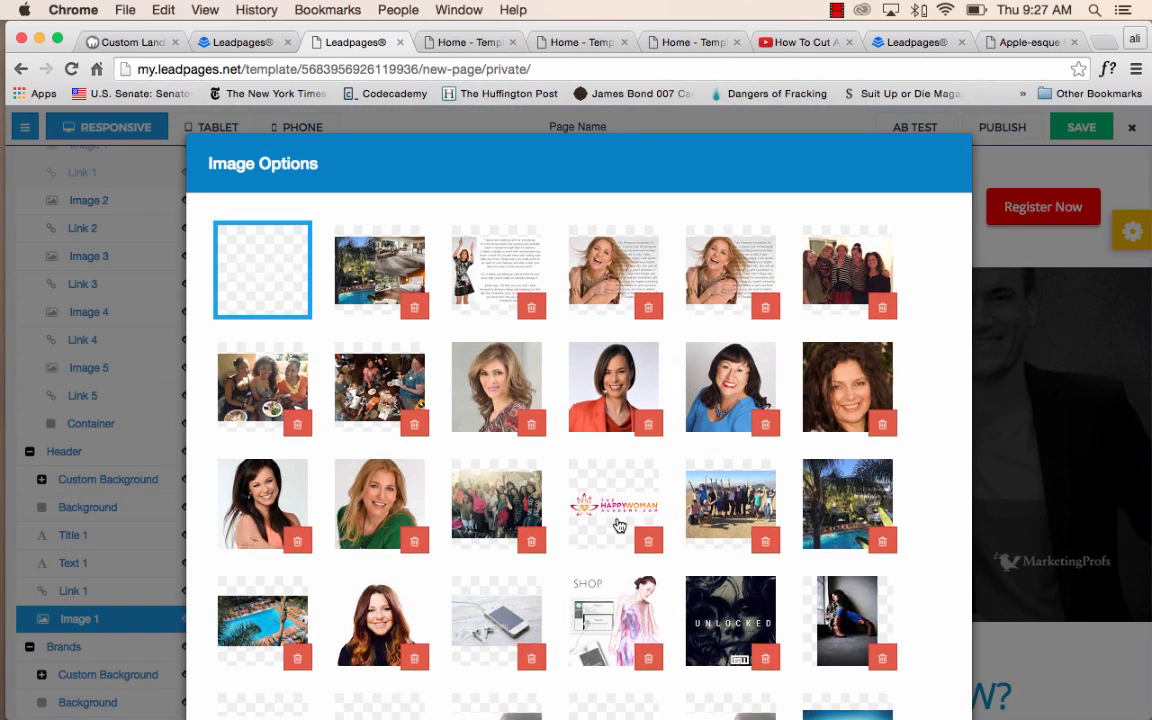
{"action": "scroll", "coordinate": [617, 518], "scroll_direction": "down", "scroll_amount": 3}
{"action": "scroll", "coordinate": [618, 527], "scroll_direction": "down", "scroll_amount": 2}
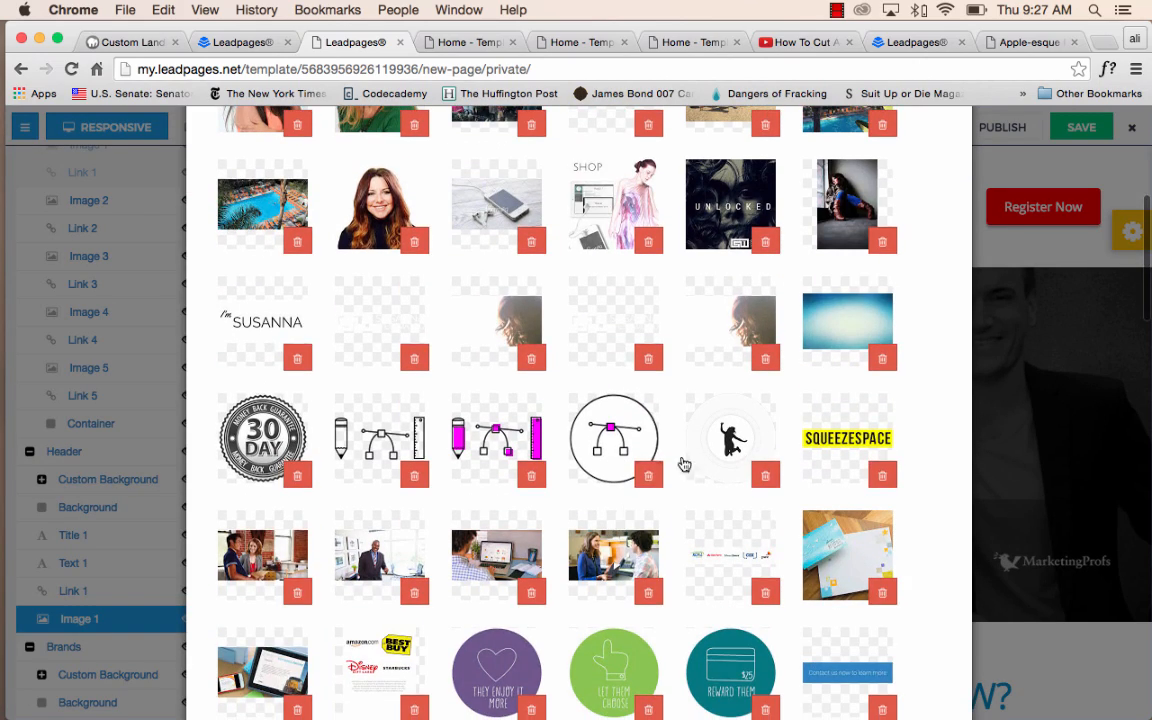
{"action": "left_click", "coordinate": [614, 450]}
{"action": "scroll", "coordinate": [628, 508], "scroll_direction": "down", "scroll_amount": 10}
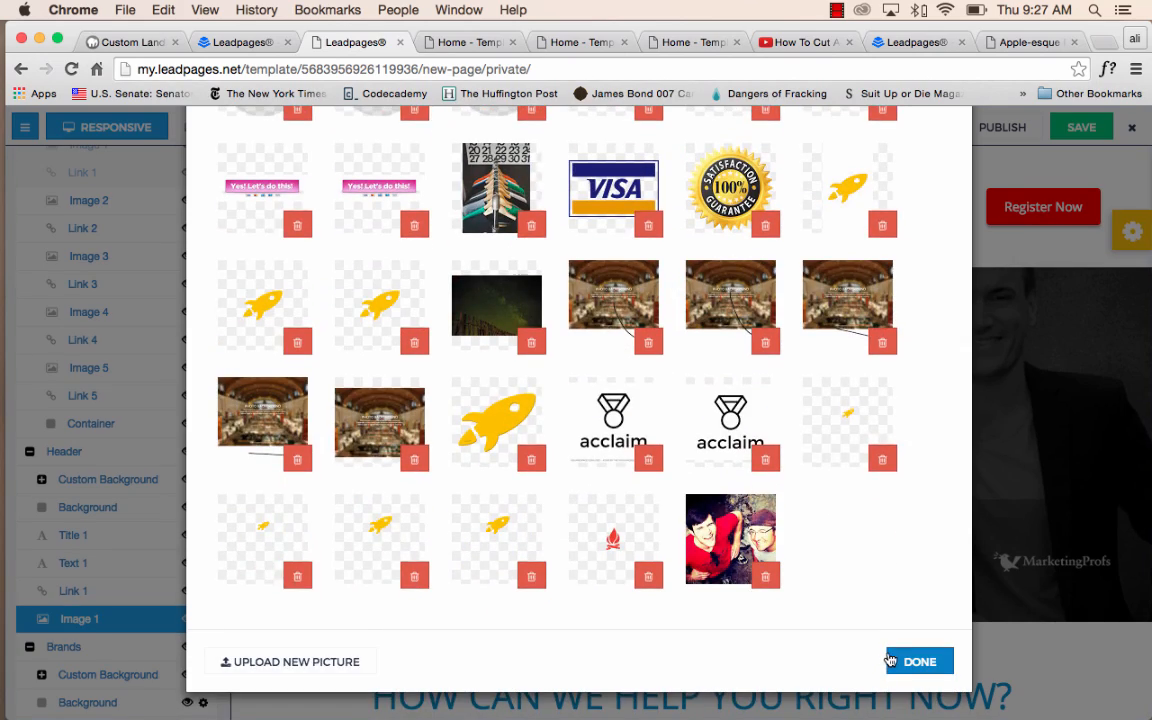
{"action": "left_click", "coordinate": [895, 660]}
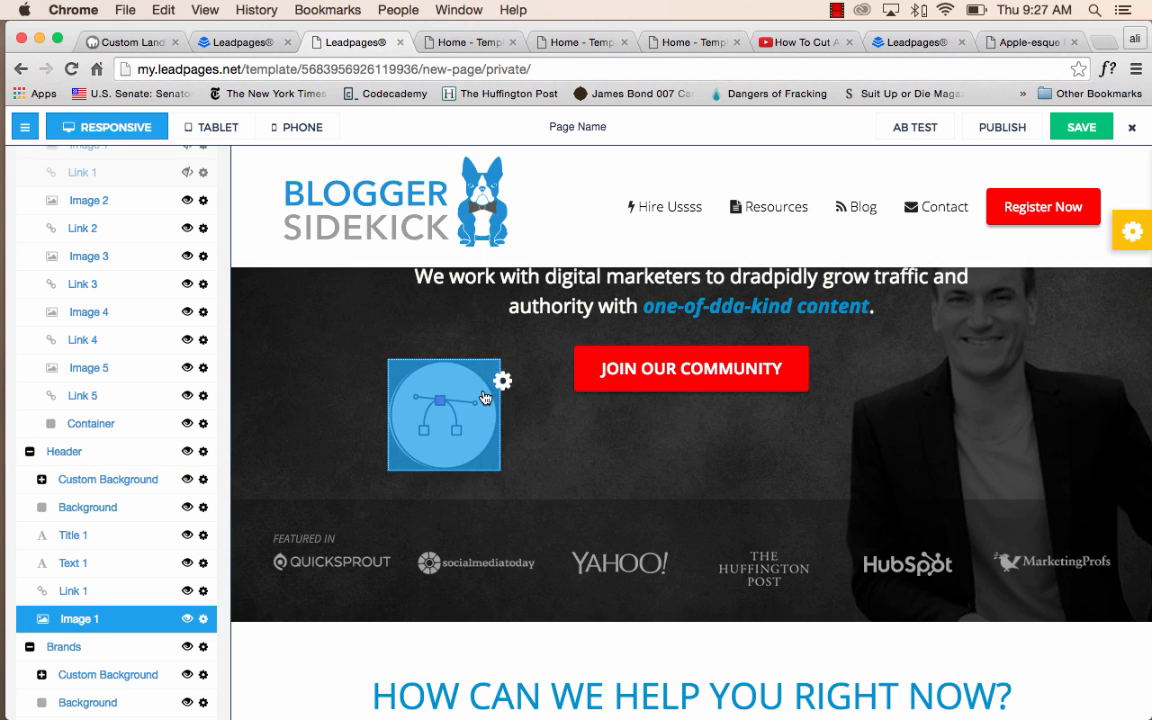
Look through the image library for the YAHOO! logo in the brands row and keep its current picture.
{"action": "scroll", "coordinate": [503, 401], "scroll_direction": "down", "scroll_amount": 2}
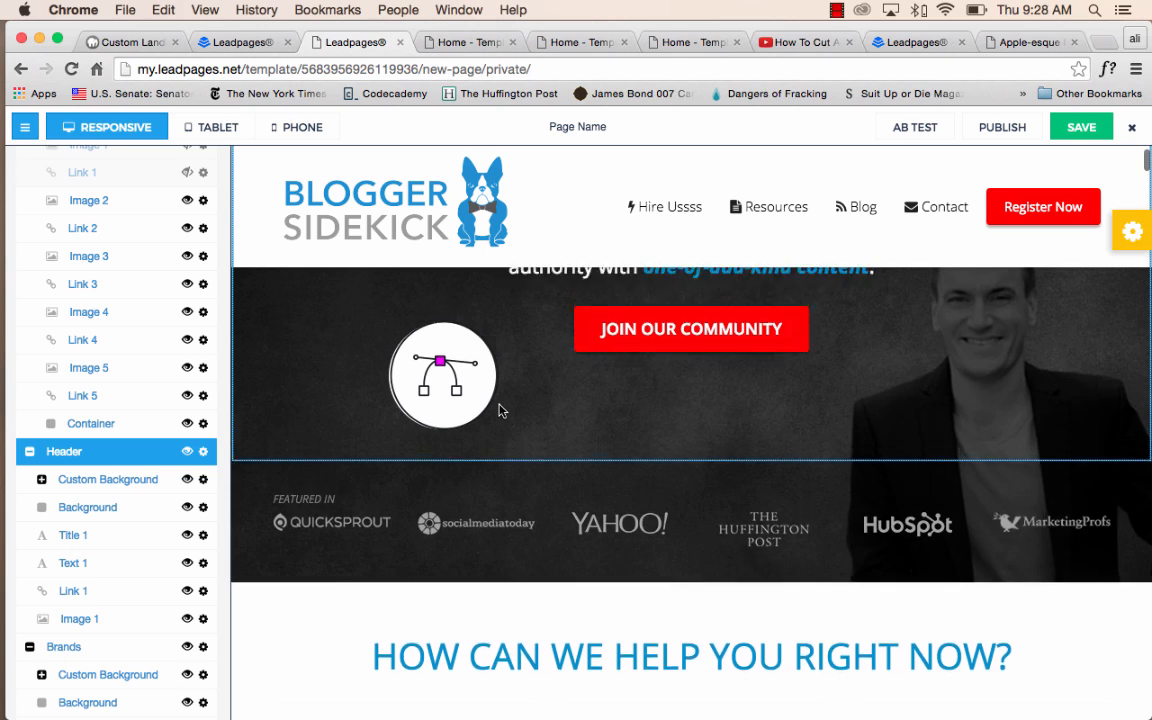
{"action": "scroll", "coordinate": [500, 410], "scroll_direction": "down", "scroll_amount": 3}
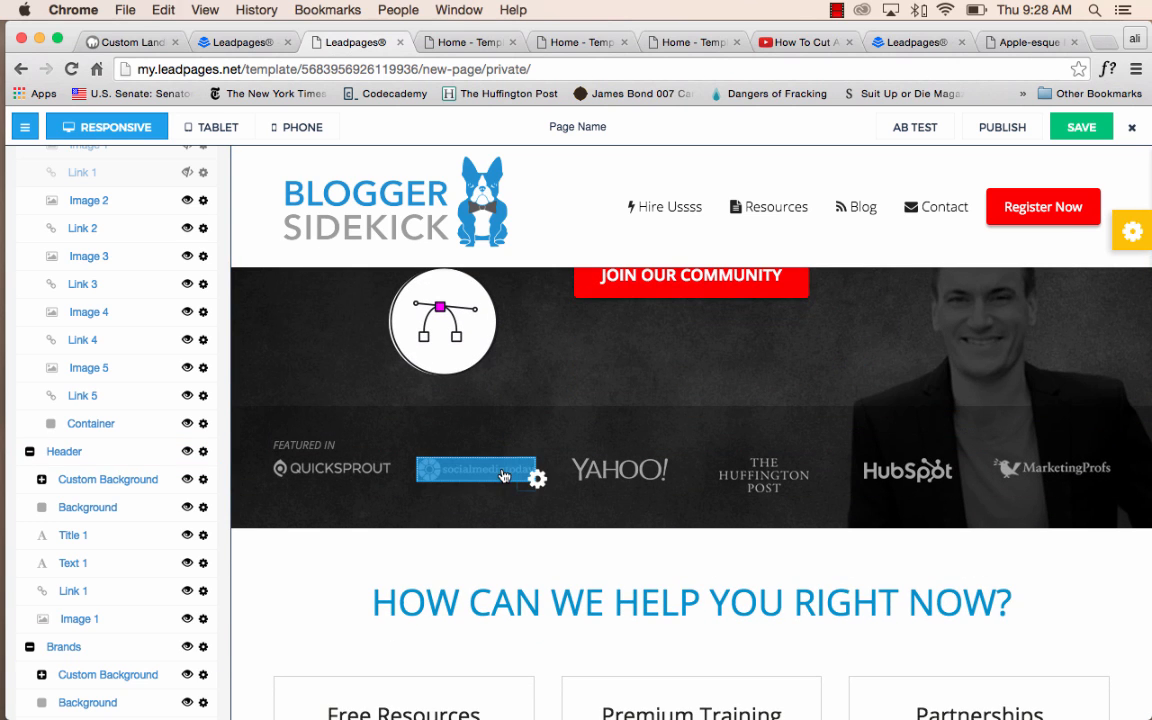
{"action": "left_click", "coordinate": [645, 475]}
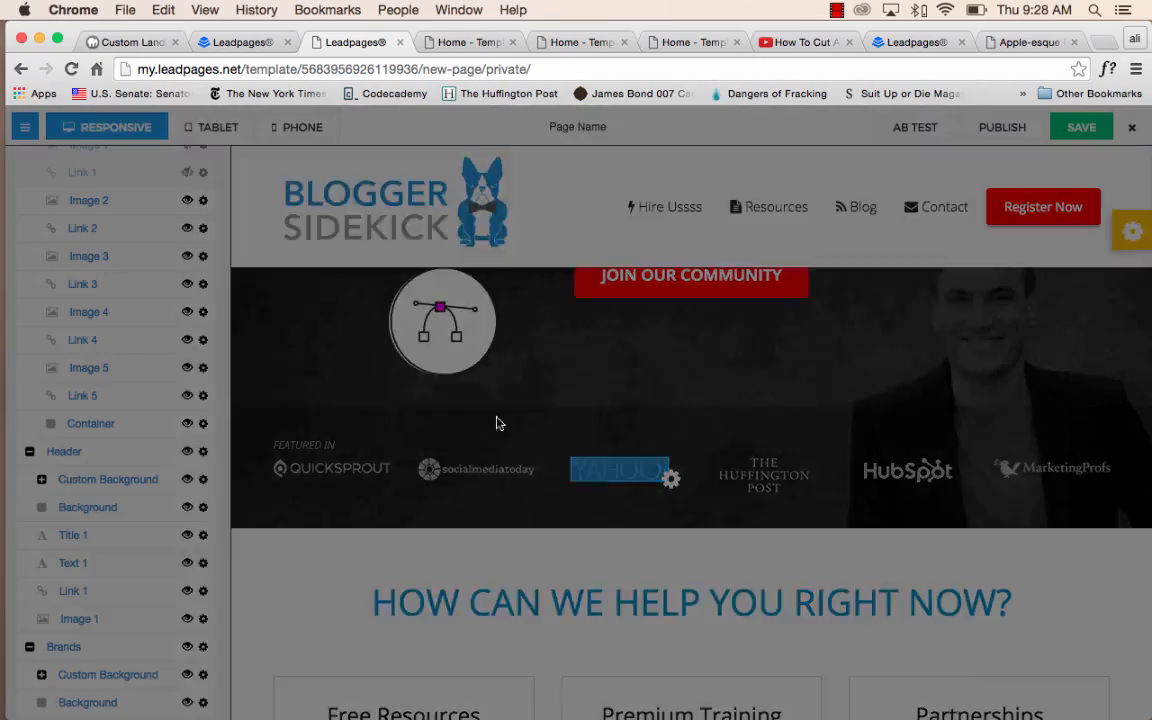
{"action": "scroll", "coordinate": [683, 518], "scroll_direction": "down", "scroll_amount": 5}
{"action": "scroll", "coordinate": [683, 518], "scroll_direction": "down", "scroll_amount": 10}
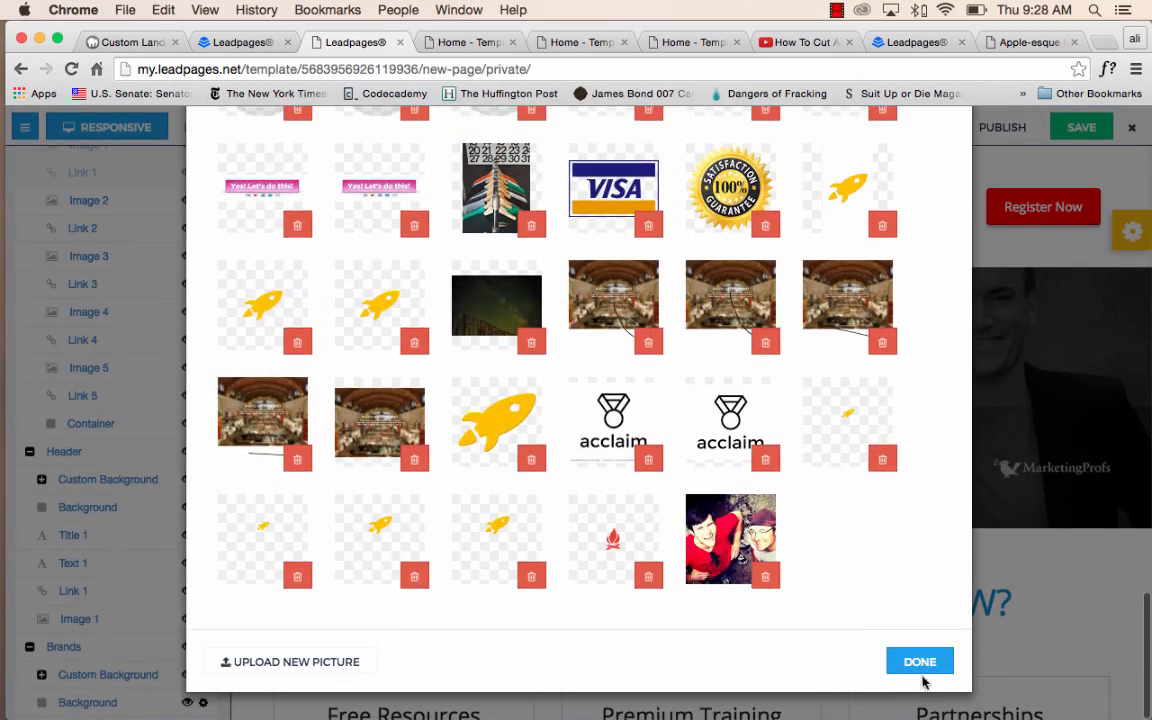
{"action": "left_click", "coordinate": [918, 661]}
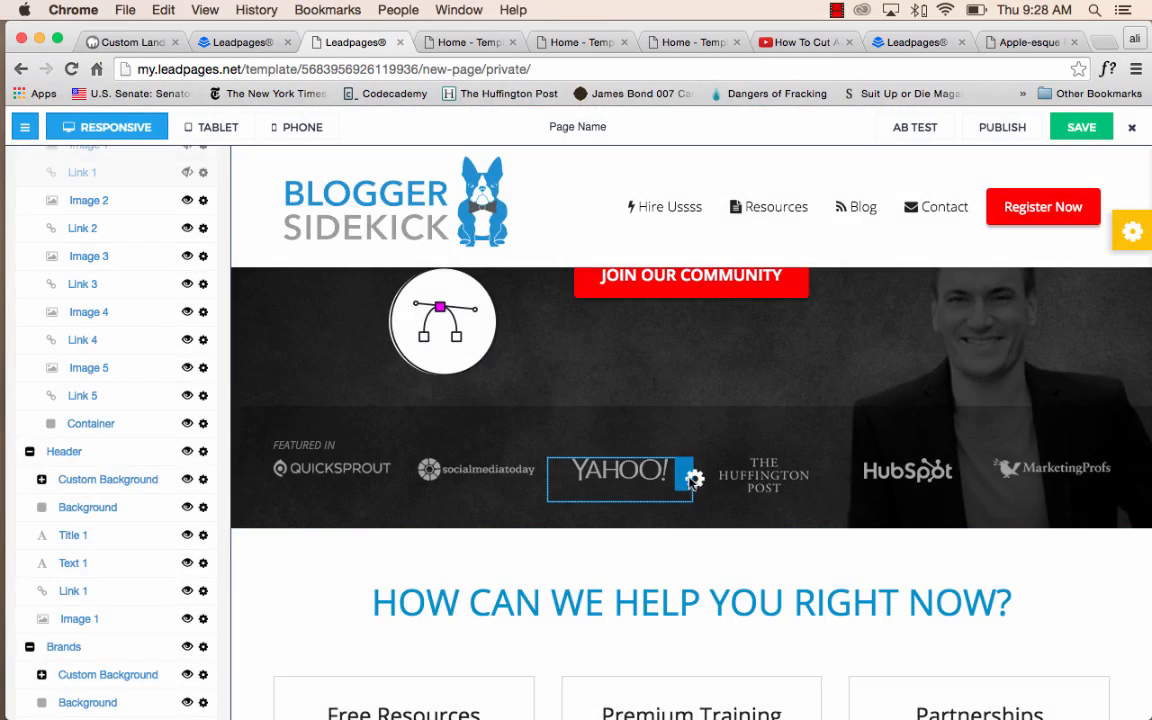
Hide the YAHOO! logo's column in the brands row.
{"action": "left_click", "coordinate": [686, 476]}
{"action": "left_click", "coordinate": [727, 517]}
{"action": "scroll", "coordinate": [600, 500], "scroll_direction": "up", "scroll_amount": 2}
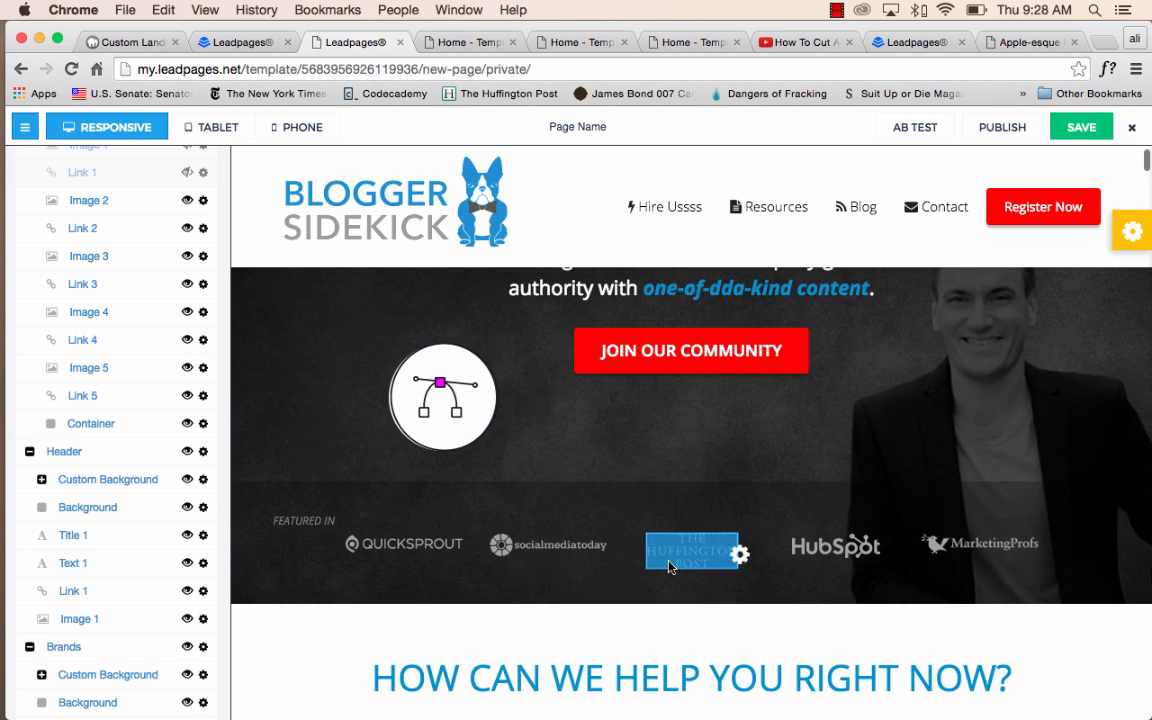
Select the FEATURED IN text above the brand logos and look at the font and size options.
{"action": "left_click_drag", "start_coordinate": [338, 521], "coordinate": [265, 523]}
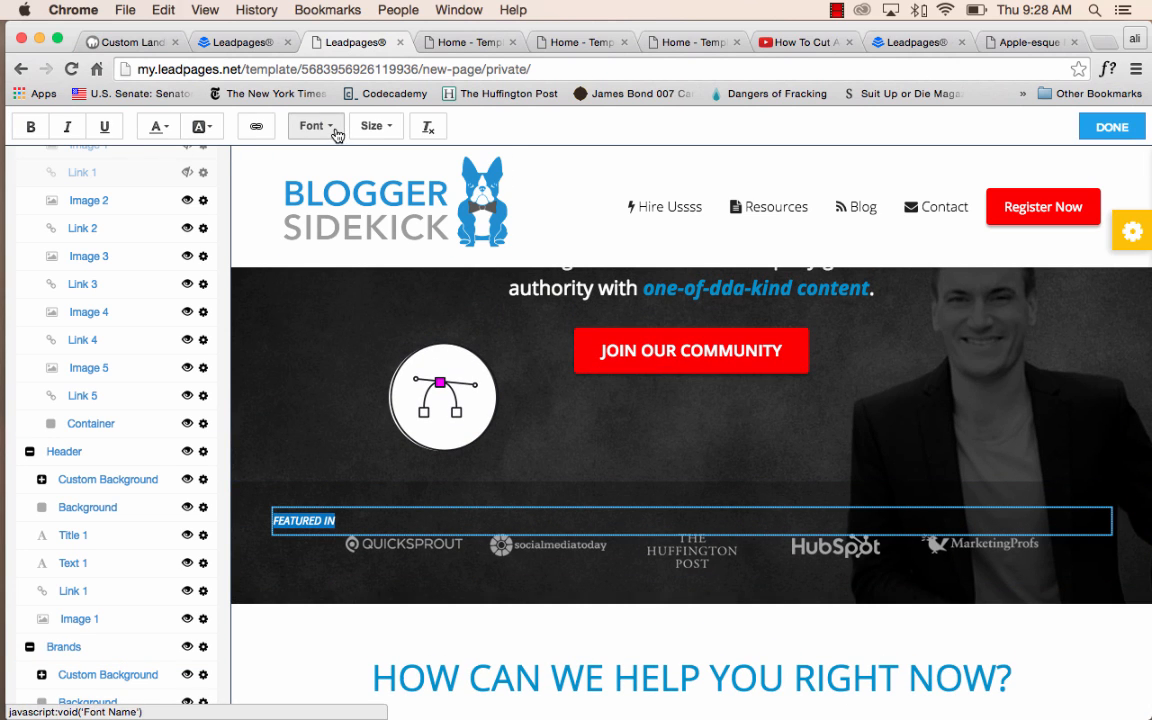
{"action": "left_click", "coordinate": [304, 125]}
{"action": "left_click", "coordinate": [388, 127]}
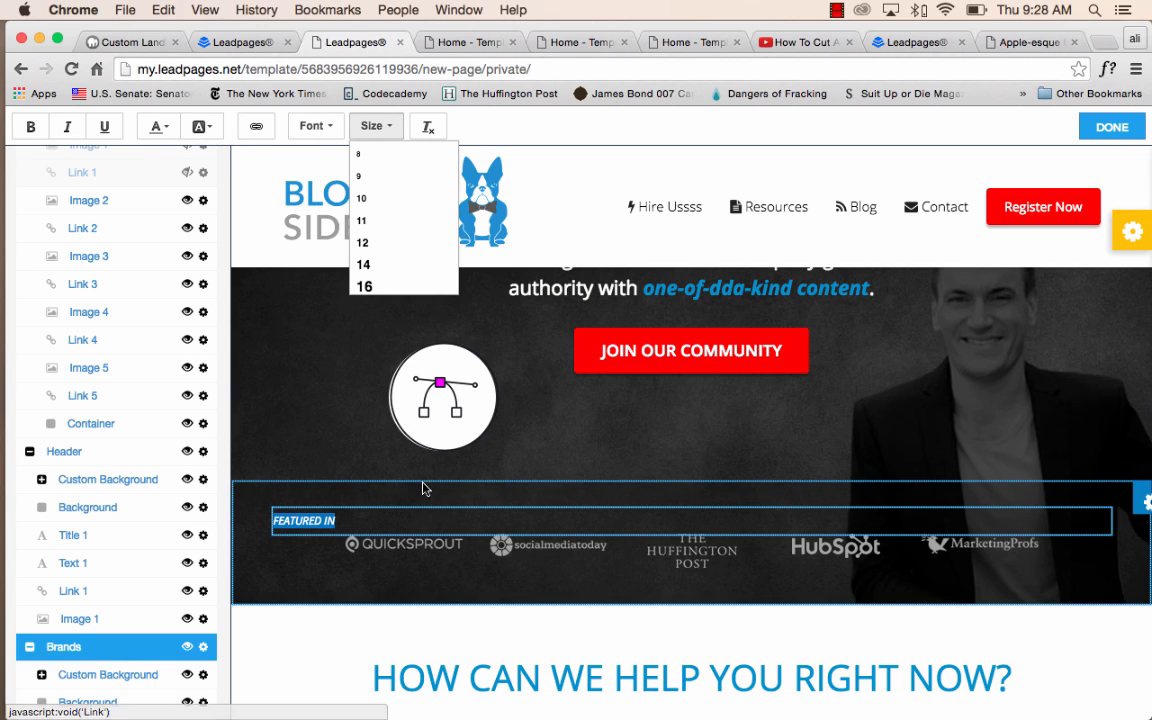
Clear the FEATURED IN text above the brand logos and hide its text element.
{"action": "left_click", "coordinate": [427, 520]}
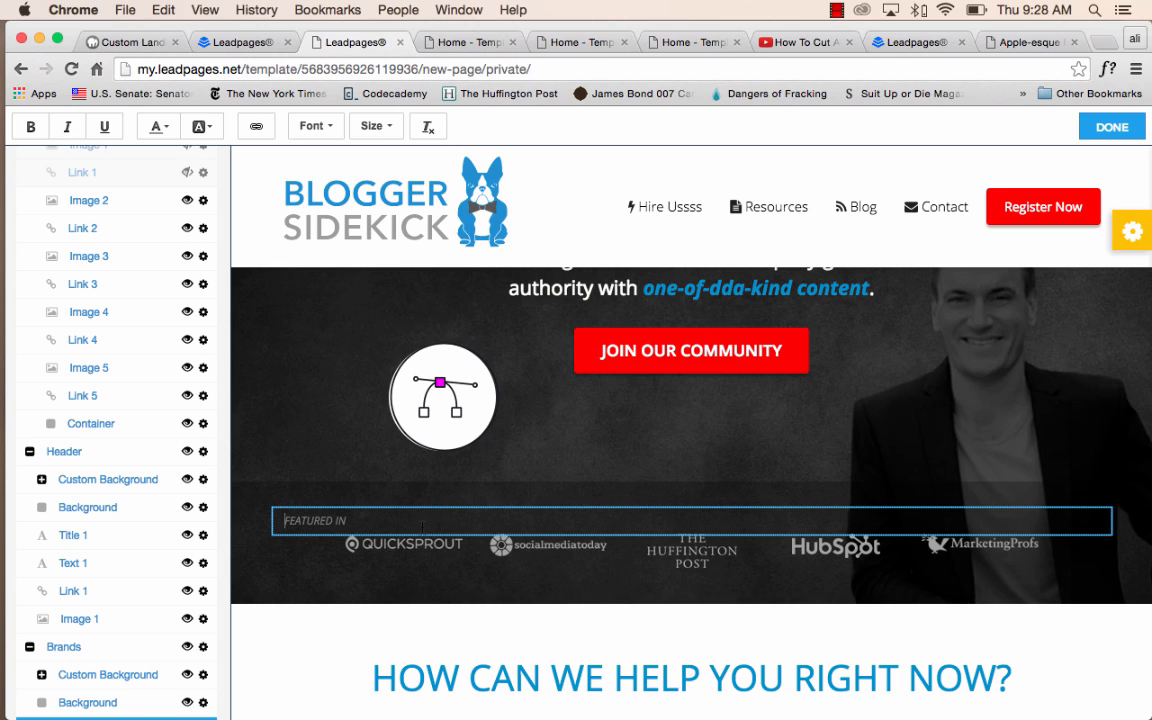
{"action": "key", "text": "super+a"}
{"action": "key", "text": "BackSpace"}
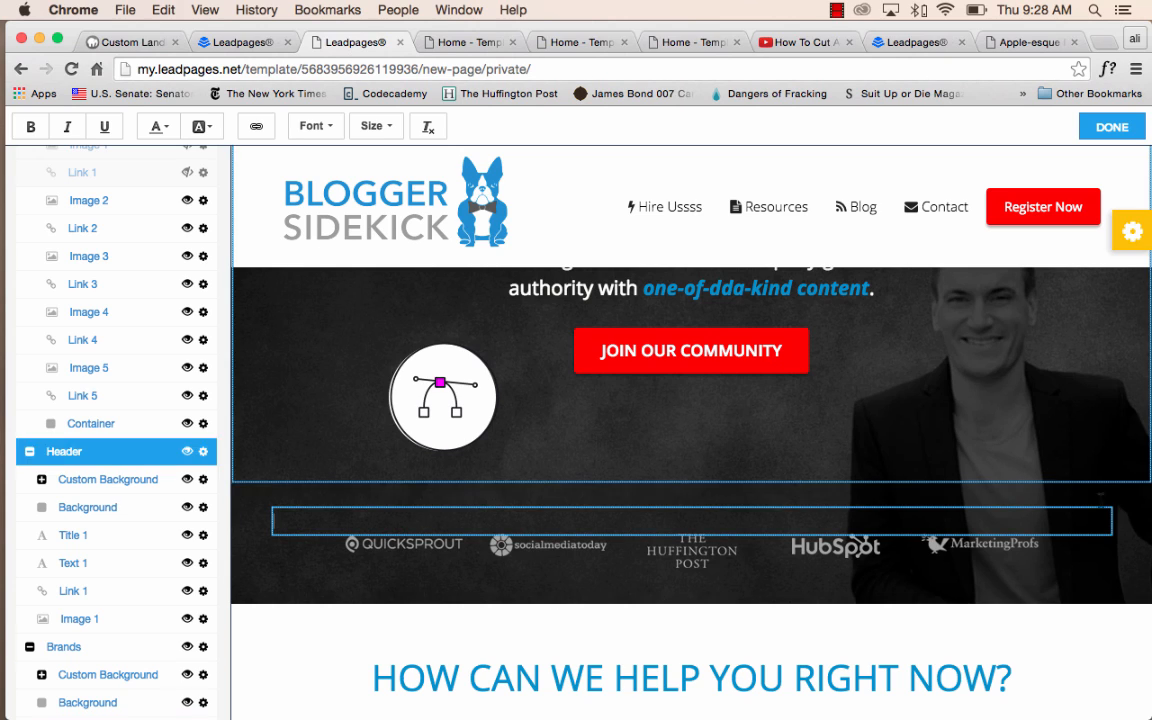
{"action": "left_click", "coordinate": [1112, 529]}
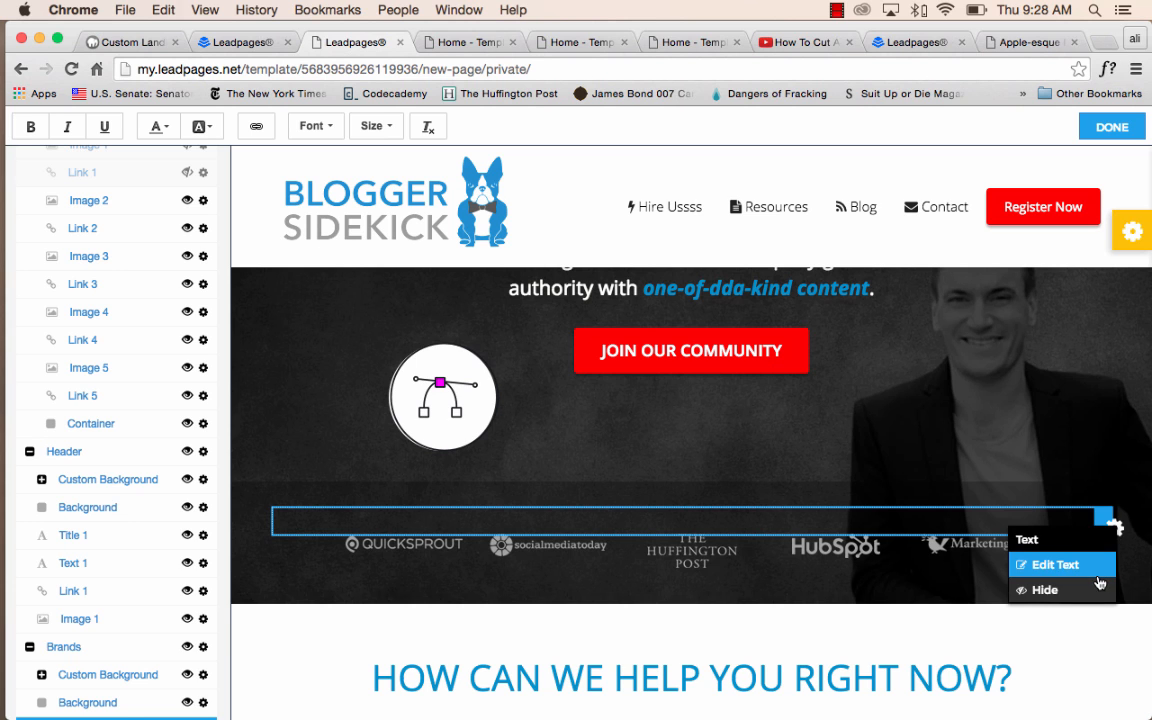
{"action": "left_click", "coordinate": [1095, 597]}
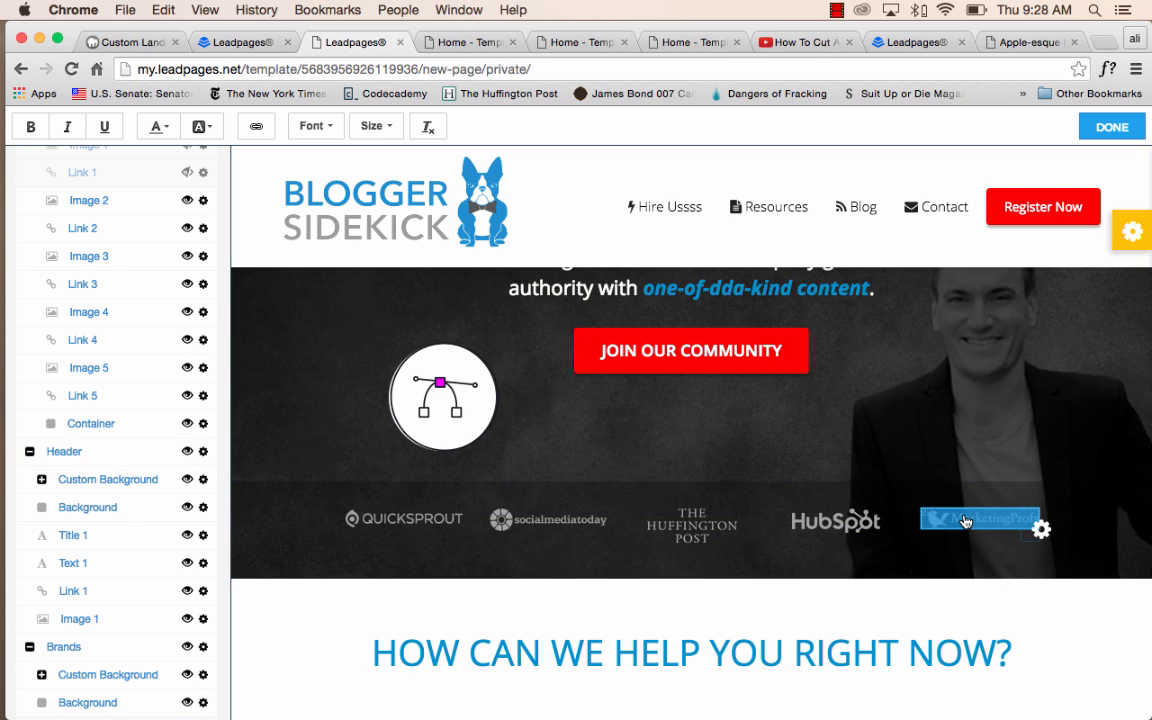
Set the image of the Header's Custom Background to the third picture of the vaulted interior hall near the end of the image library.
{"action": "scroll", "coordinate": [972, 518], "scroll_direction": "up", "scroll_amount": 3}
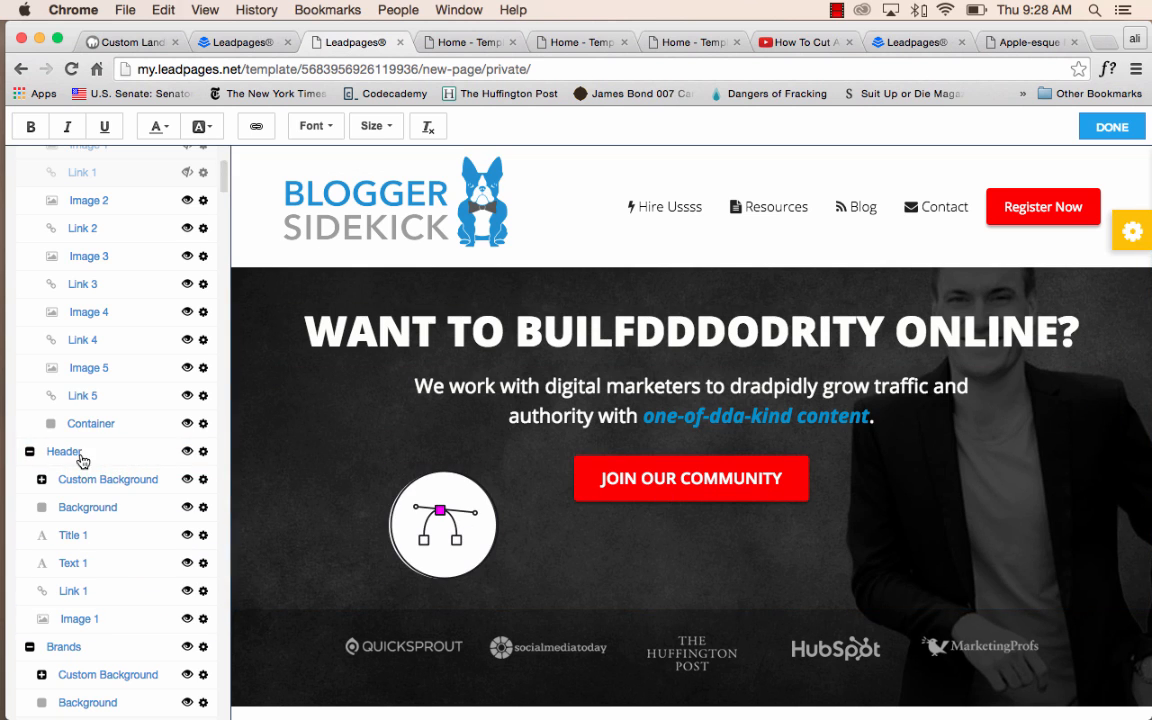
{"action": "scroll", "coordinate": [80, 450], "scroll_direction": "up", "scroll_amount": 5}
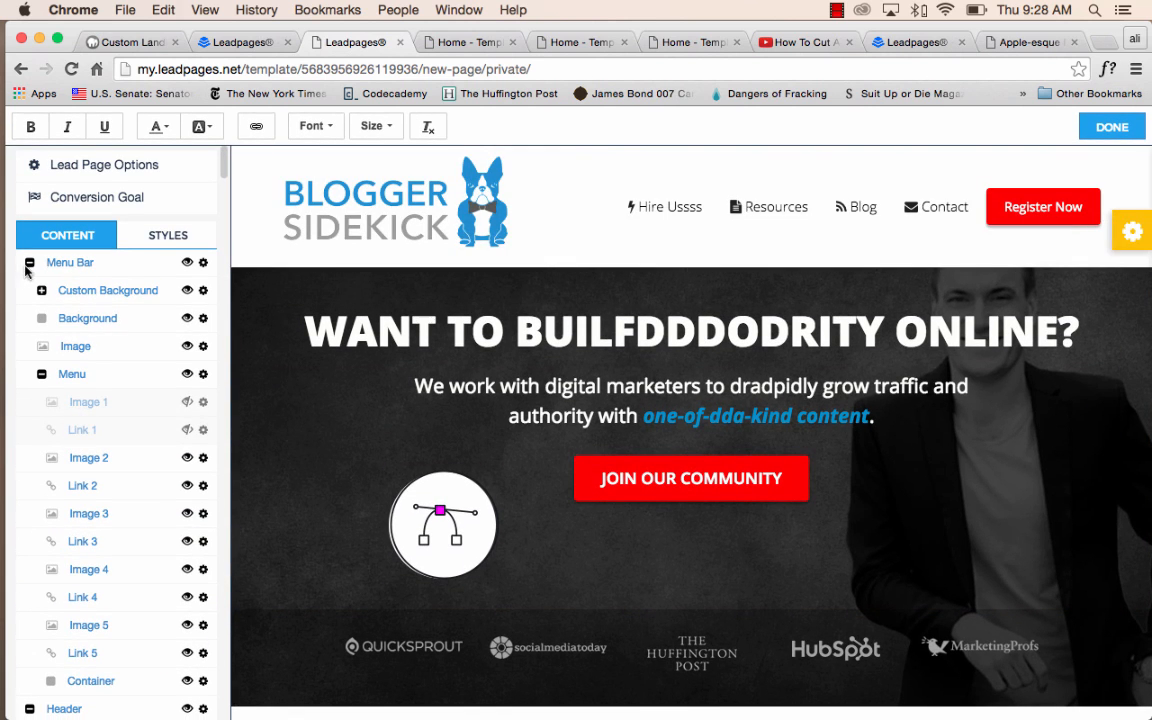
{"action": "left_click", "coordinate": [29, 263]}
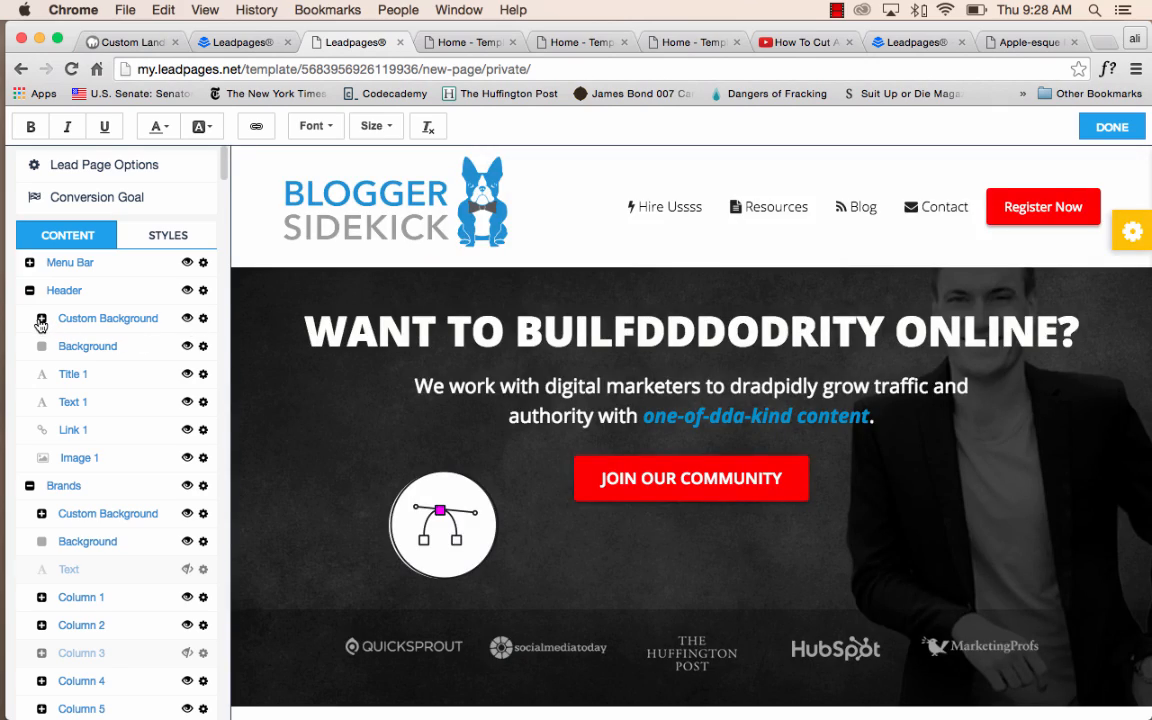
{"action": "left_click", "coordinate": [41, 318]}
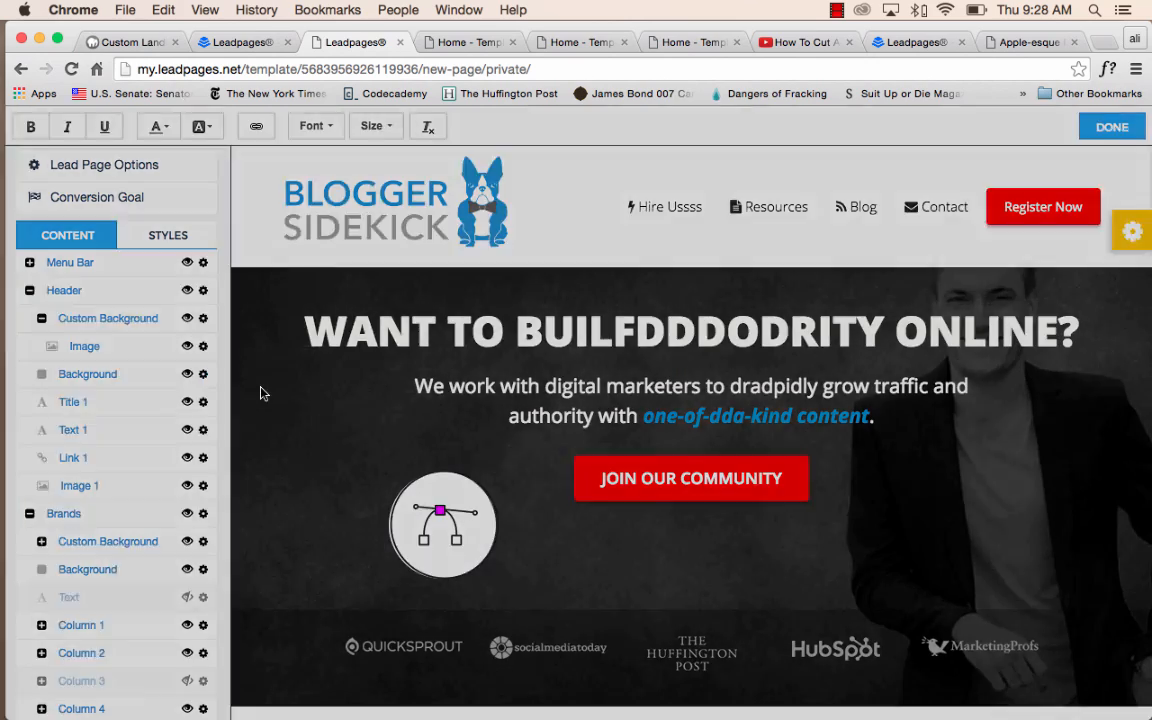
{"action": "left_click", "coordinate": [260, 393]}
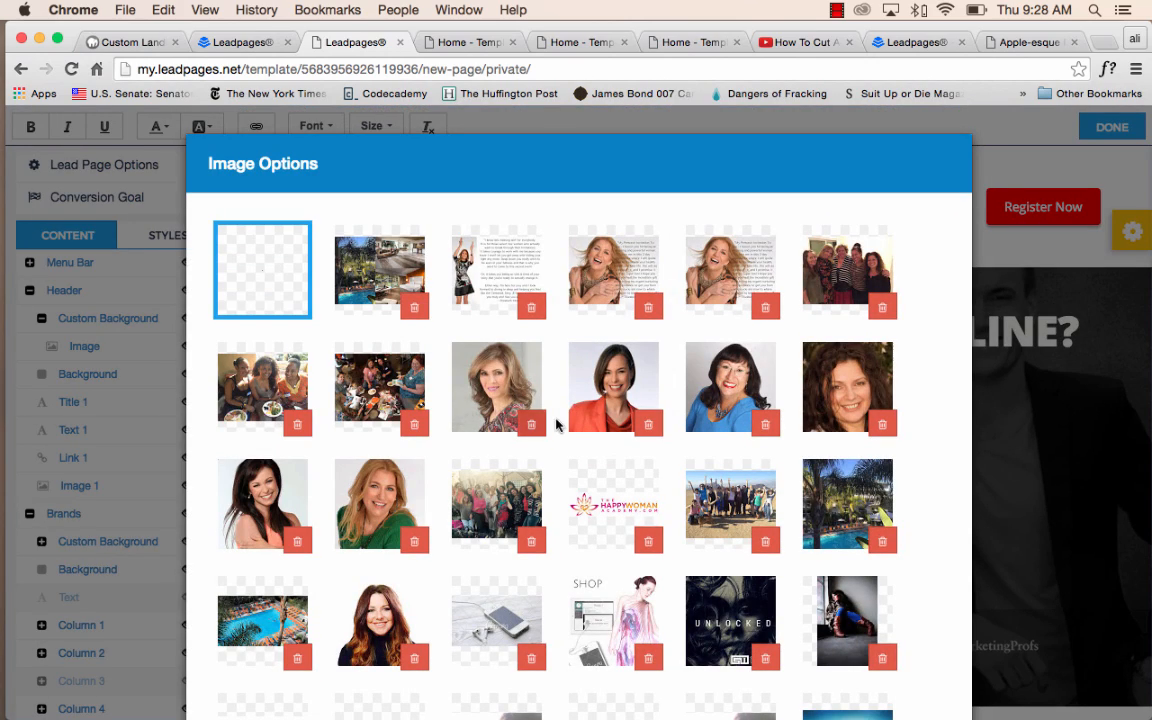
{"action": "scroll", "coordinate": [506, 403], "scroll_direction": "down", "scroll_amount": 8}
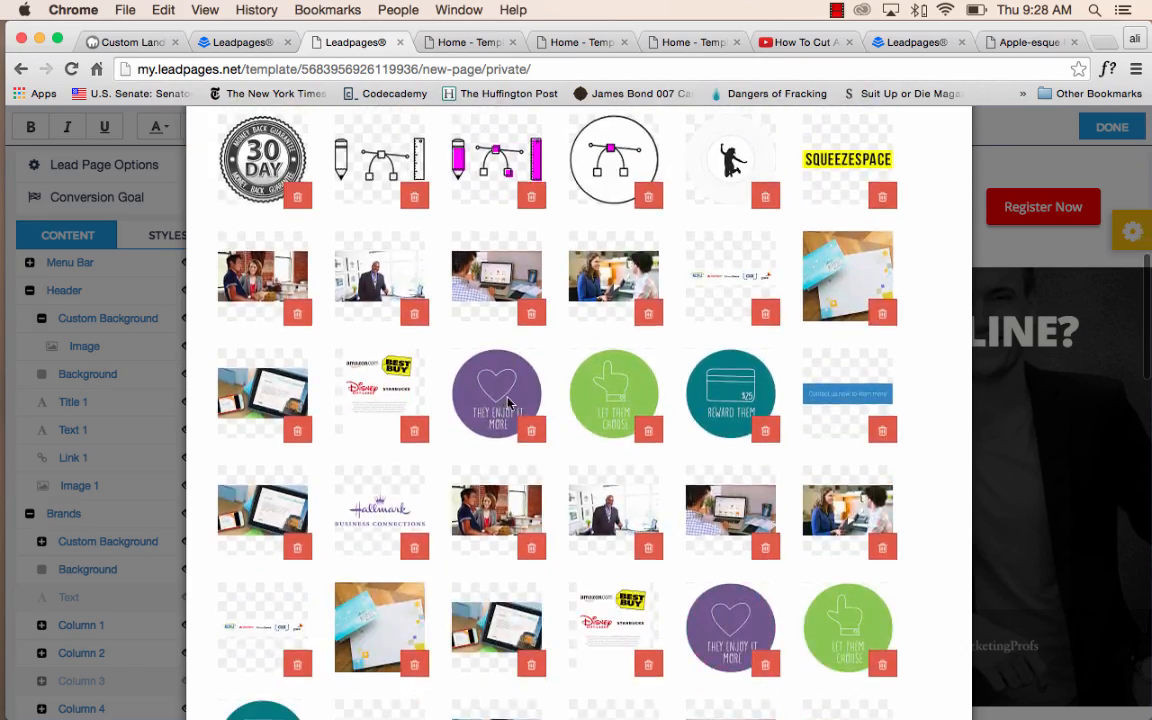
{"action": "scroll", "coordinate": [640, 492], "scroll_direction": "up", "scroll_amount": 4}
{"action": "scroll", "coordinate": [640, 492], "scroll_direction": "down", "scroll_amount": 10}
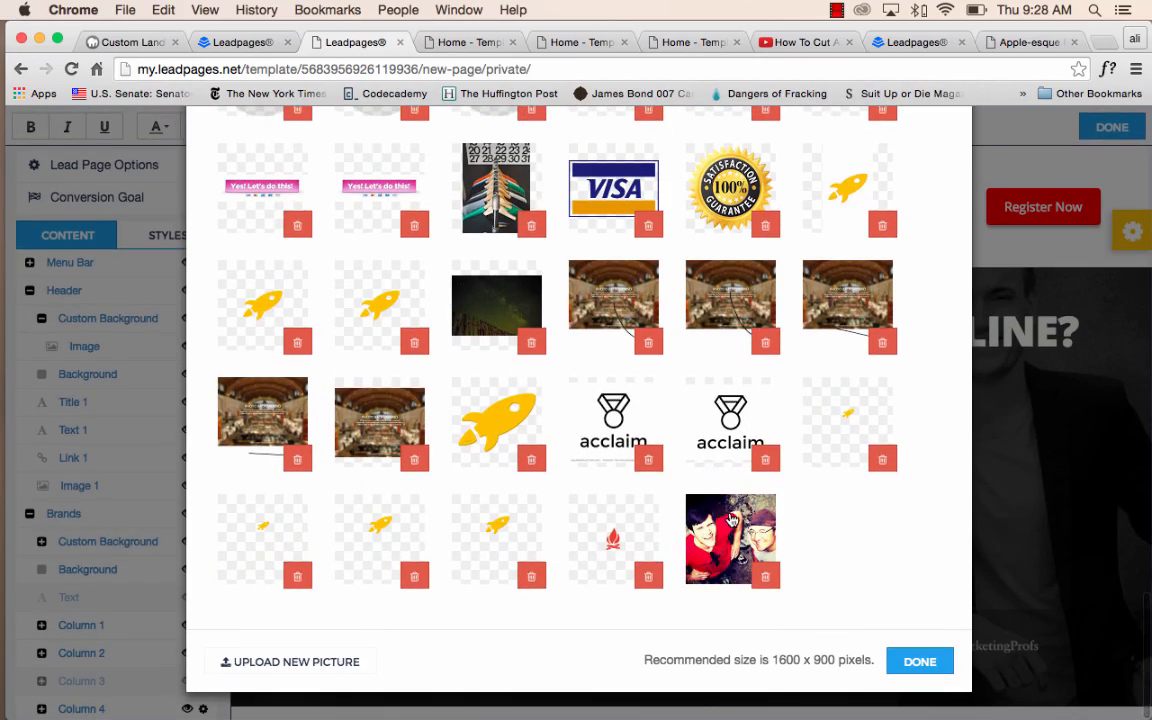
{"action": "left_click", "coordinate": [849, 302]}
{"action": "left_click", "coordinate": [918, 661]}
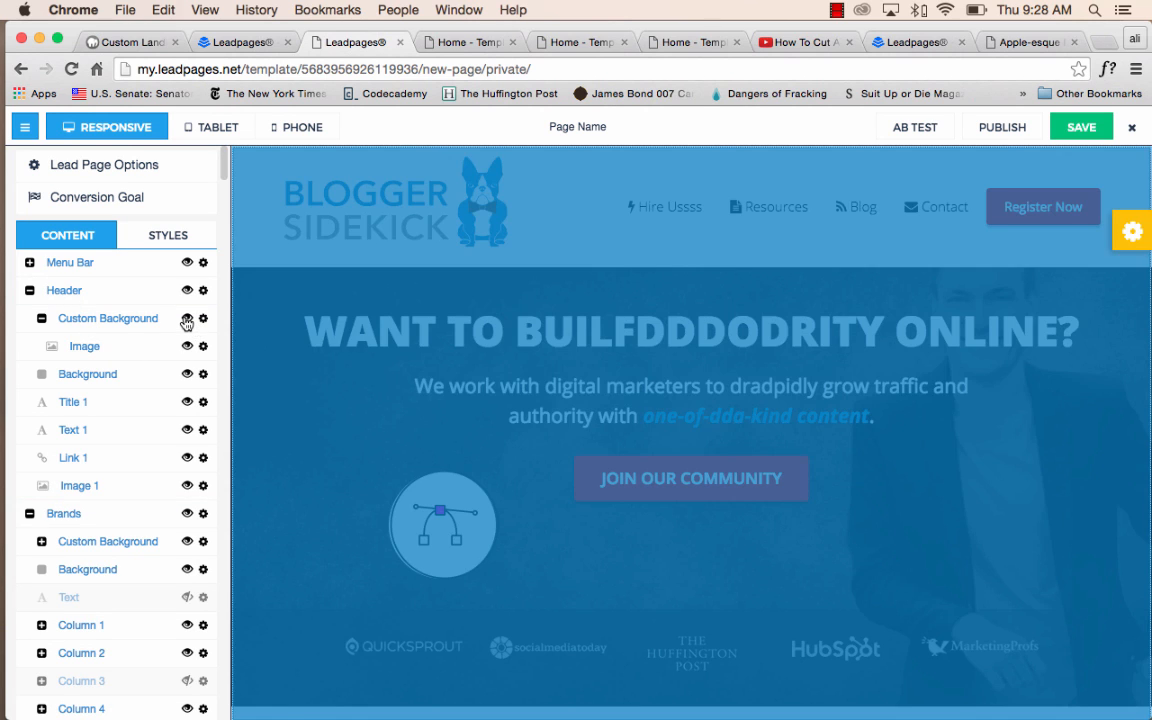
Hide the Header's Custom Background and Background elements, and show both again.
{"action": "left_click", "coordinate": [186, 320]}
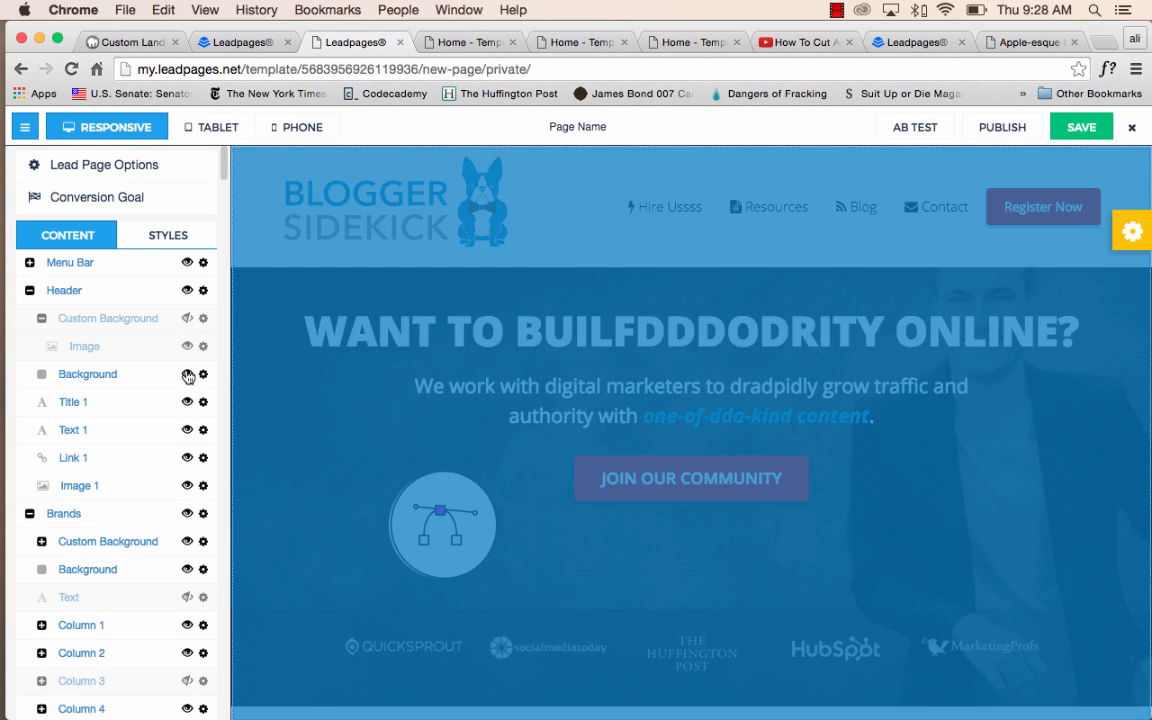
{"action": "left_click", "coordinate": [187, 374]}
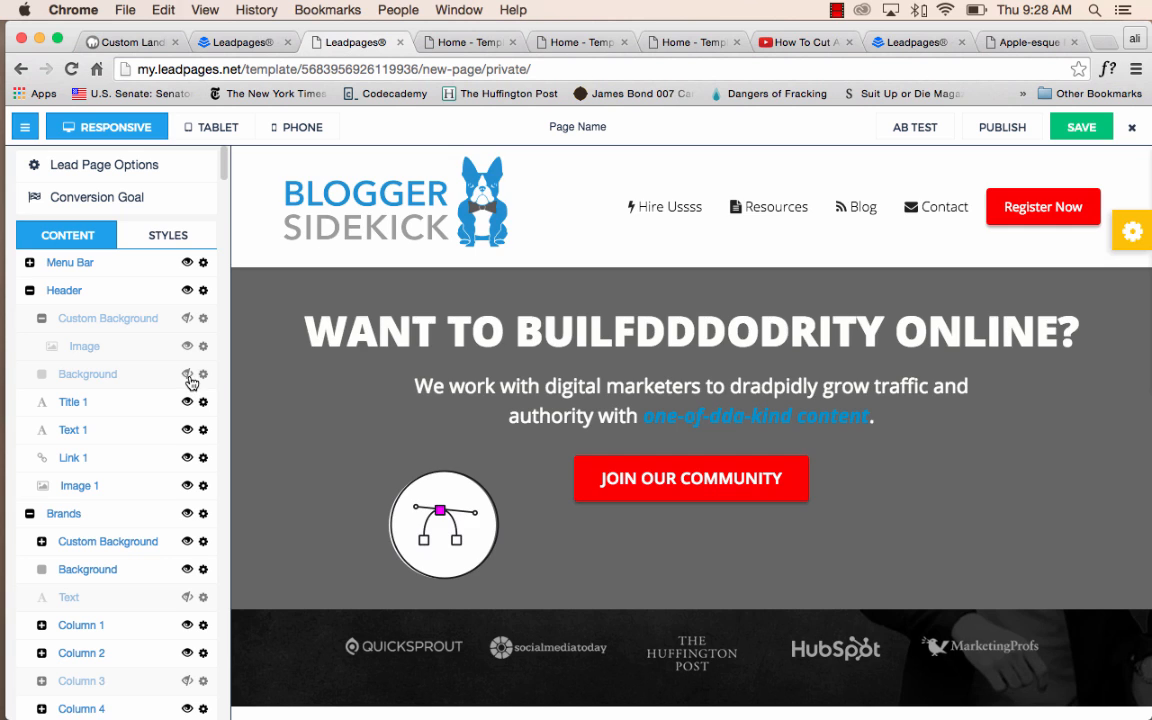
{"action": "left_click", "coordinate": [188, 377]}
{"action": "left_click", "coordinate": [187, 318]}
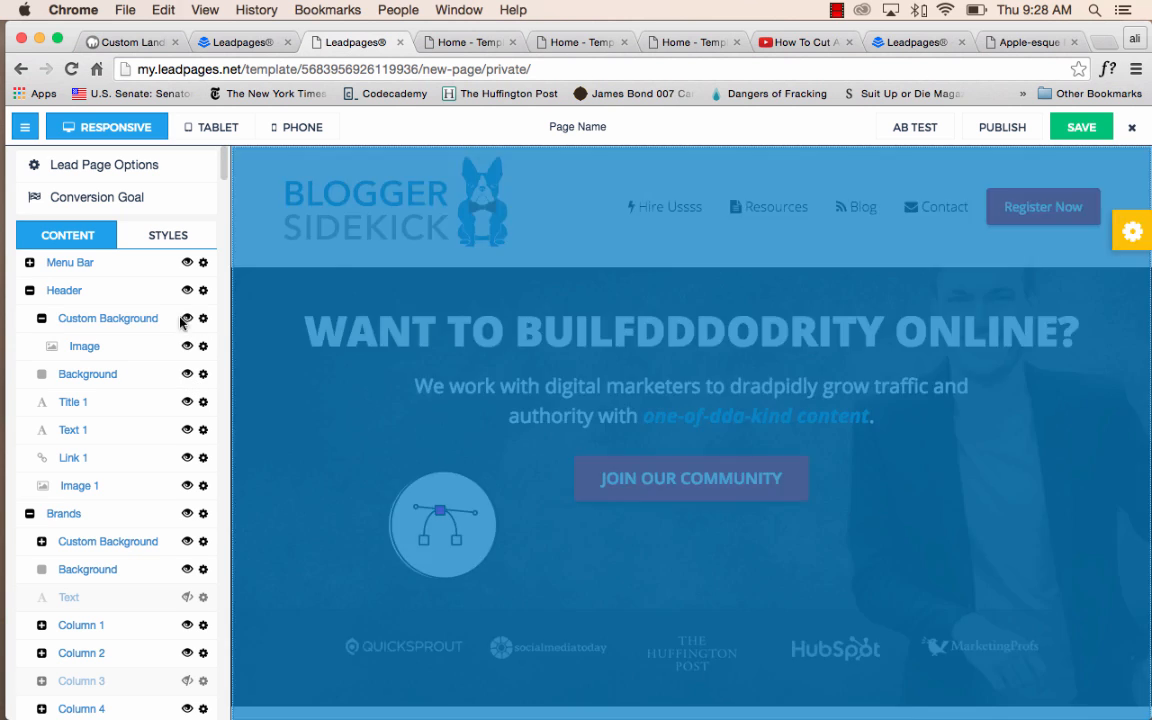
Hide the Header's Background element and check the image entry inside its Custom Background.
{"action": "left_click", "coordinate": [40, 318]}
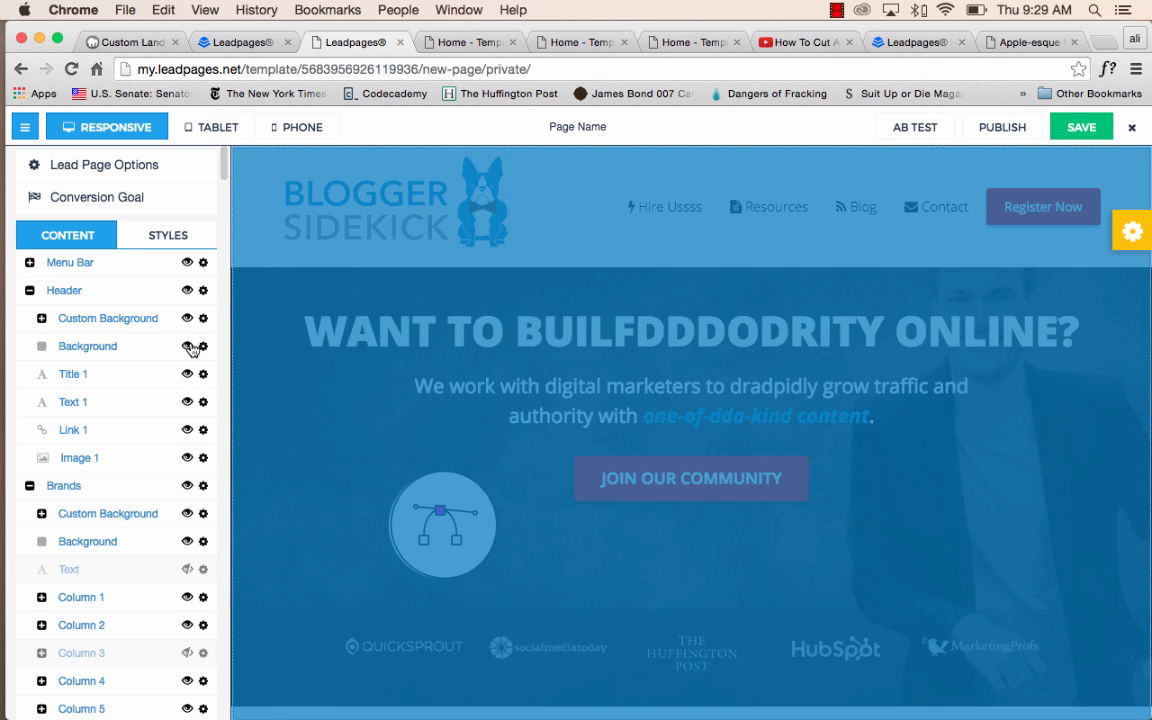
{"action": "left_click", "coordinate": [186, 347]}
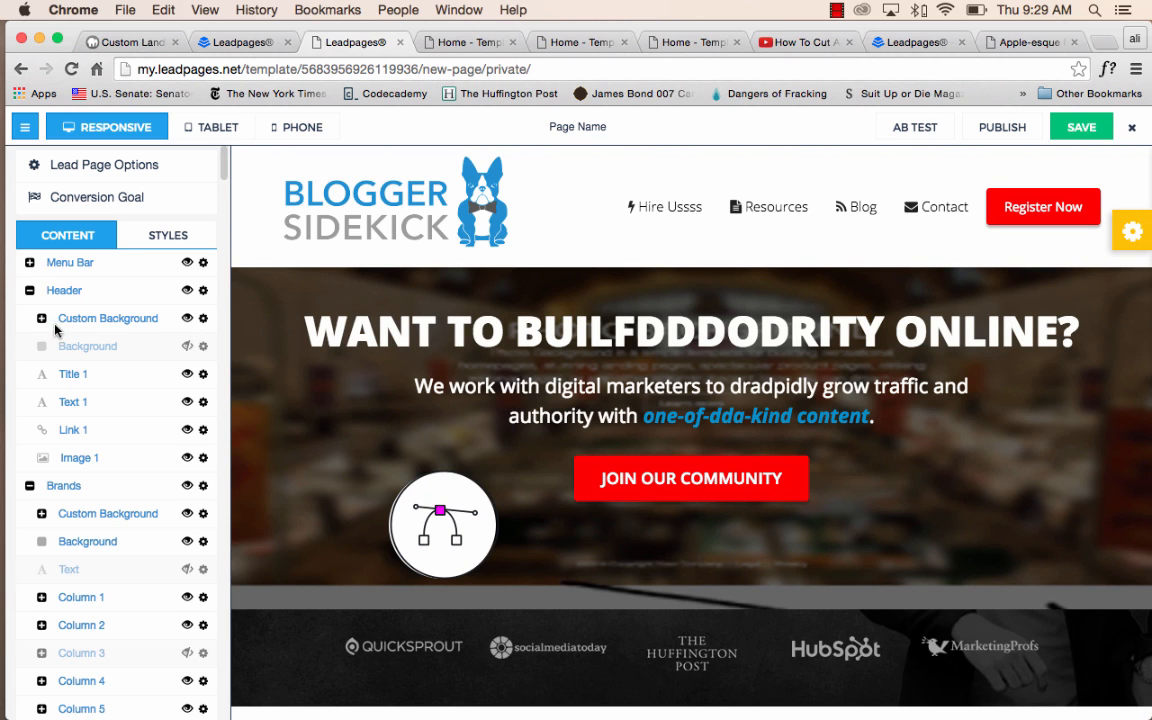
{"action": "left_click", "coordinate": [42, 319]}
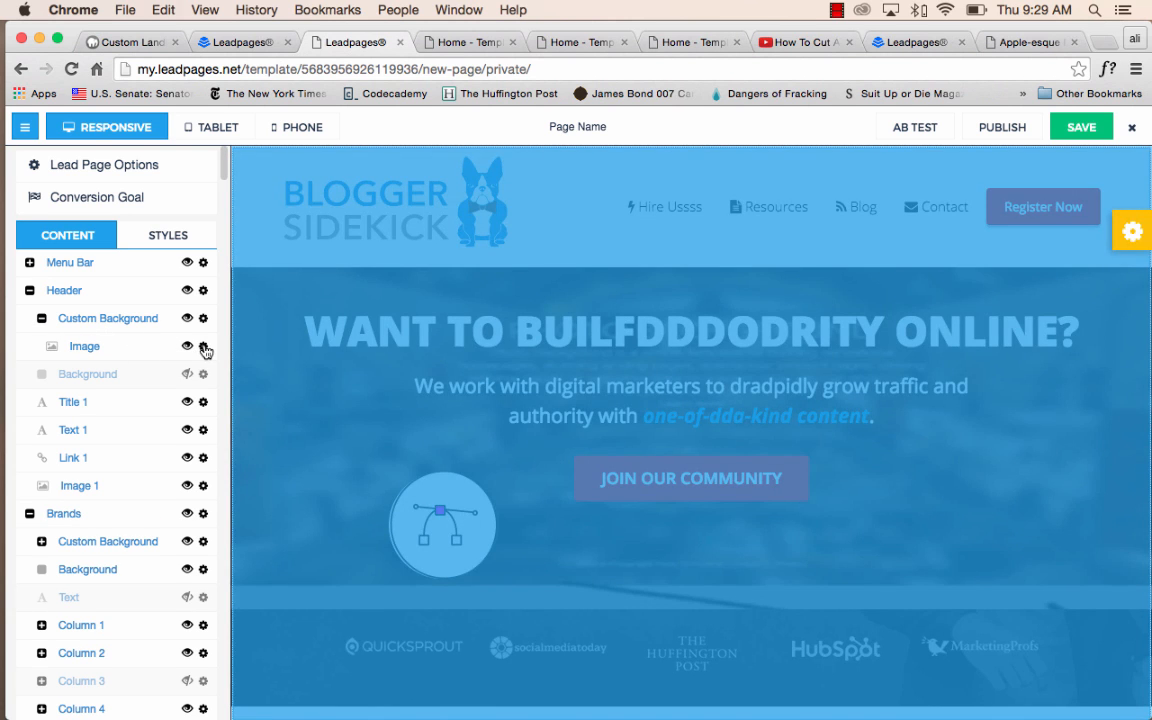
{"action": "left_click", "coordinate": [204, 347]}
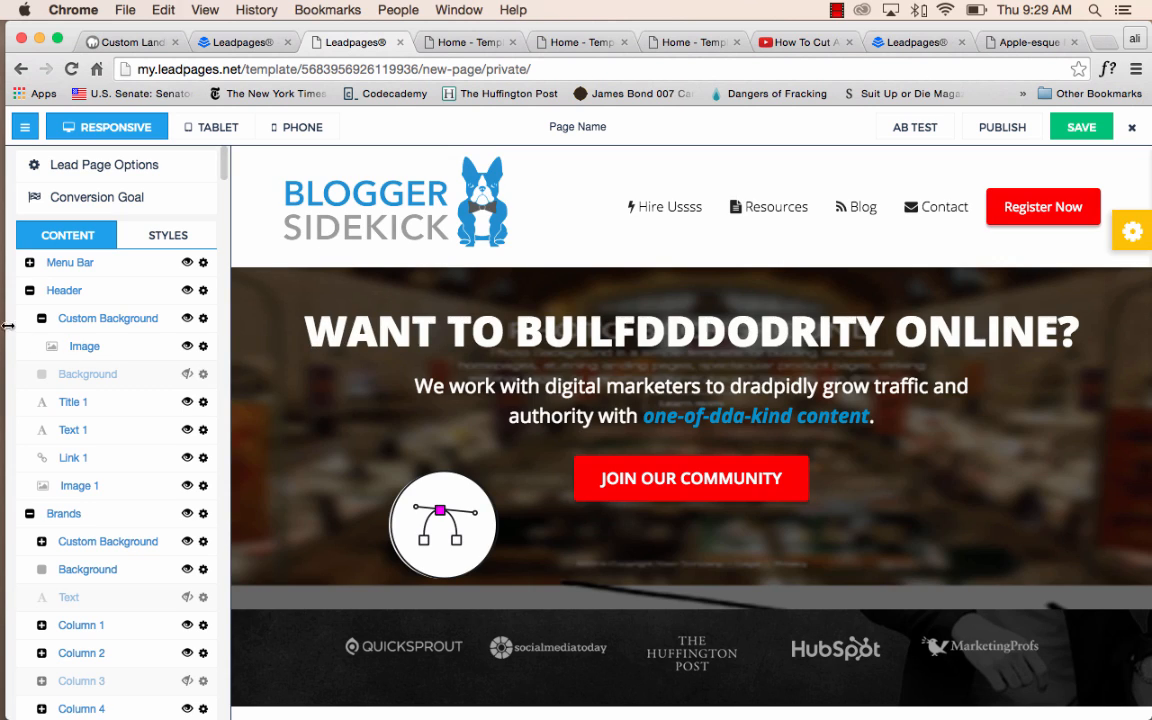
{"action": "left_click", "coordinate": [42, 320]}
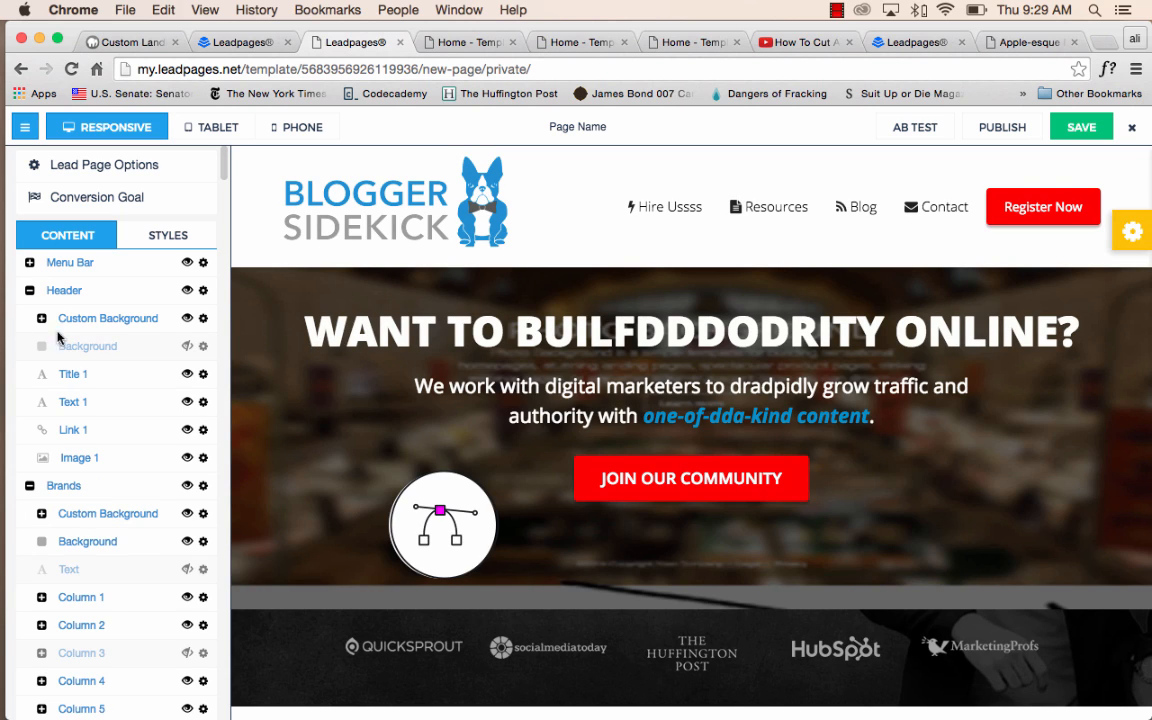
Show the Header's Background element and hide it again, and expand the Custom Background to reveal its image entry.
{"action": "left_click", "coordinate": [187, 348]}
{"action": "left_click", "coordinate": [187, 348]}
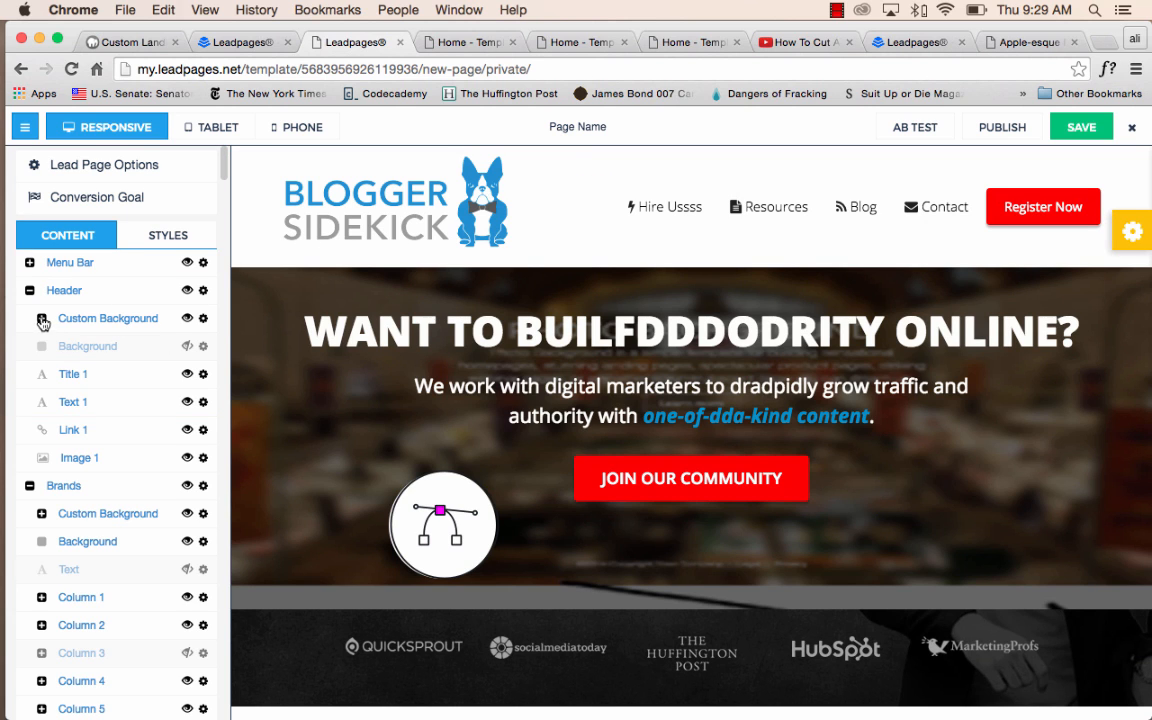
{"action": "left_click", "coordinate": [41, 319]}
{"action": "left_click", "coordinate": [41, 319]}
{"action": "left_click", "coordinate": [41, 319]}
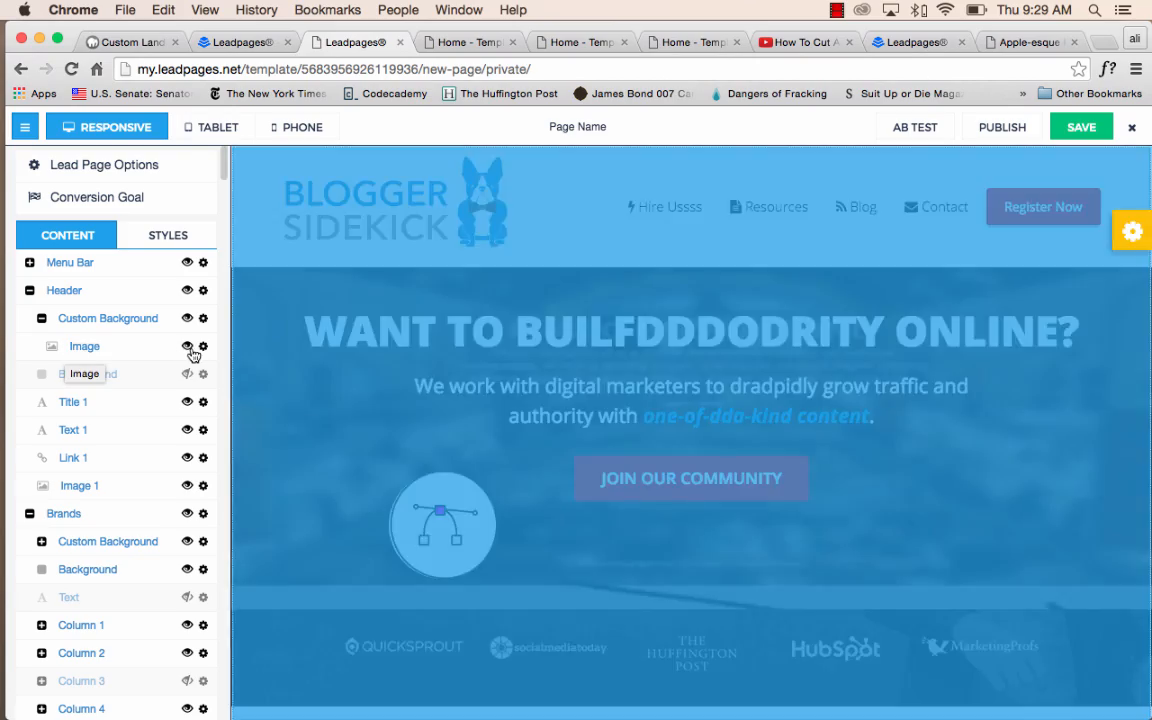
Replace the image in the Header's Custom Background with the picture of clothes on hangers from the image library.
{"action": "left_click", "coordinate": [203, 346]}
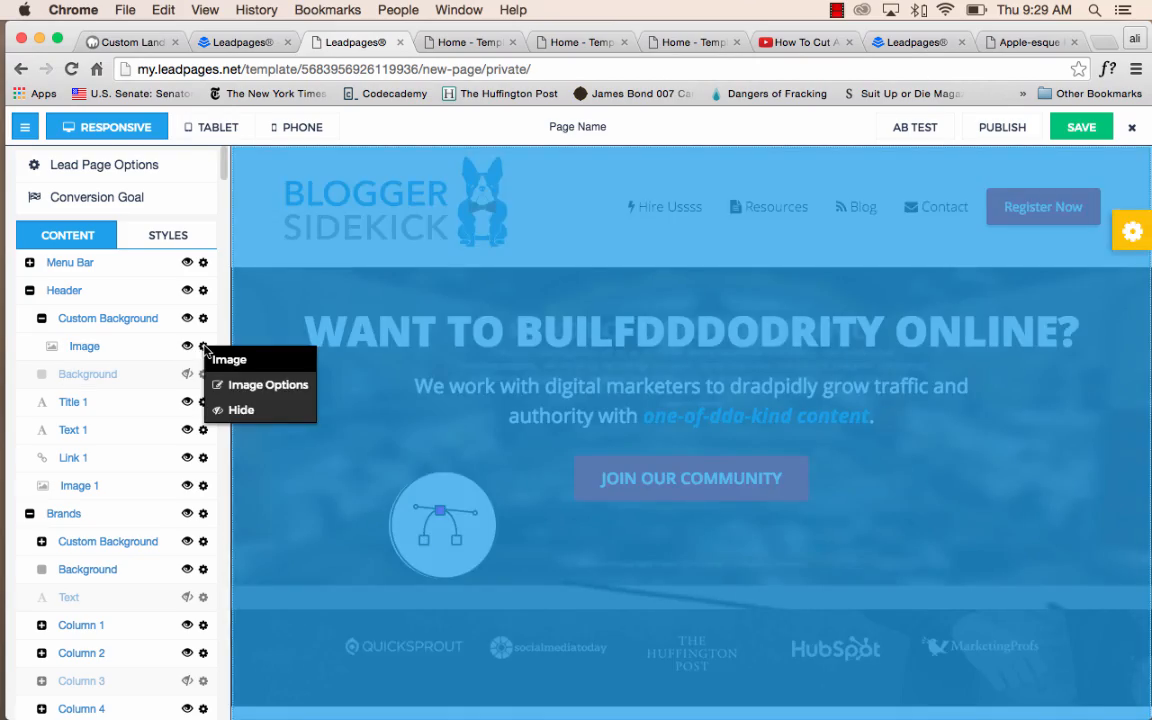
{"action": "left_click", "coordinate": [260, 385]}
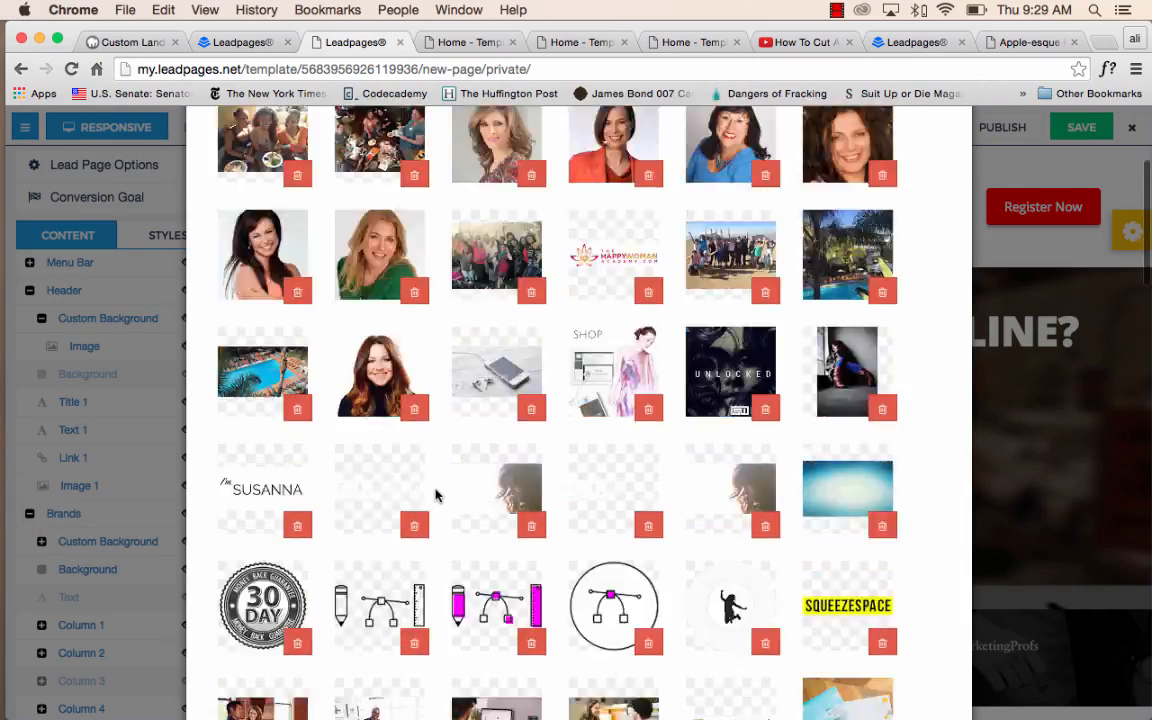
{"action": "scroll", "coordinate": [437, 488], "scroll_direction": "down", "scroll_amount": 10}
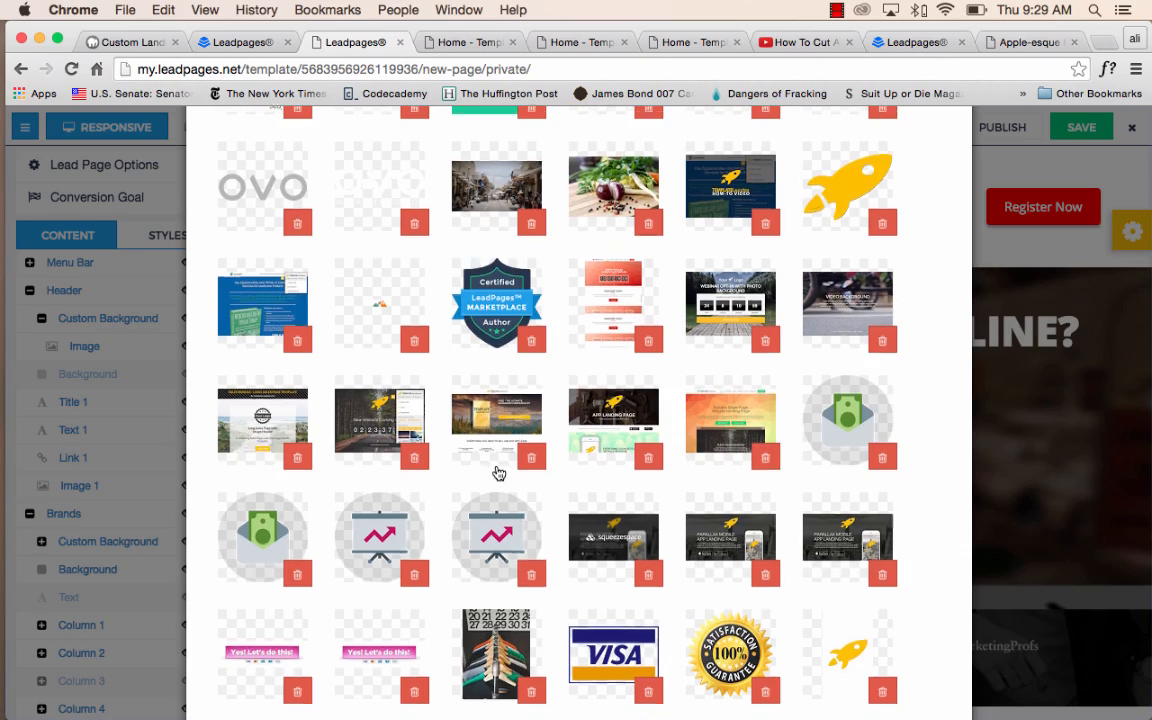
{"action": "scroll", "coordinate": [502, 470], "scroll_direction": "down", "scroll_amount": 5}
{"action": "scroll", "coordinate": [500, 474], "scroll_direction": "up", "scroll_amount": 5}
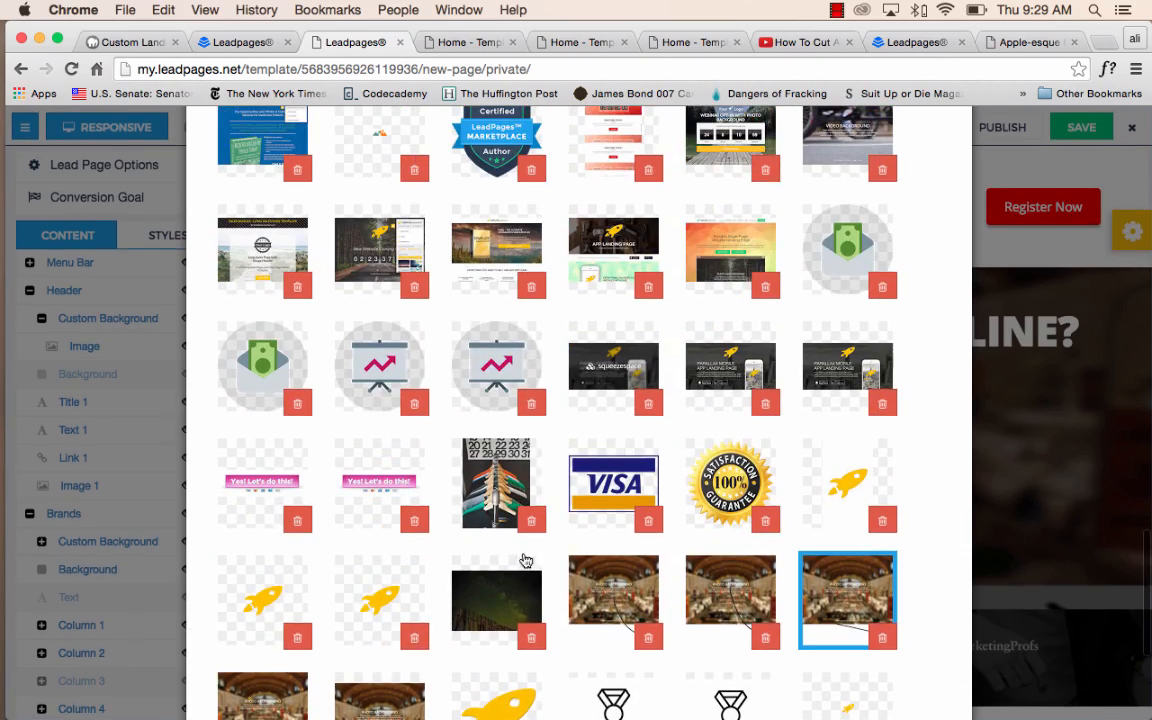
{"action": "left_click", "coordinate": [510, 465]}
{"action": "scroll", "coordinate": [560, 500], "scroll_direction": "down", "scroll_amount": 5}
{"action": "left_click", "coordinate": [897, 657]}
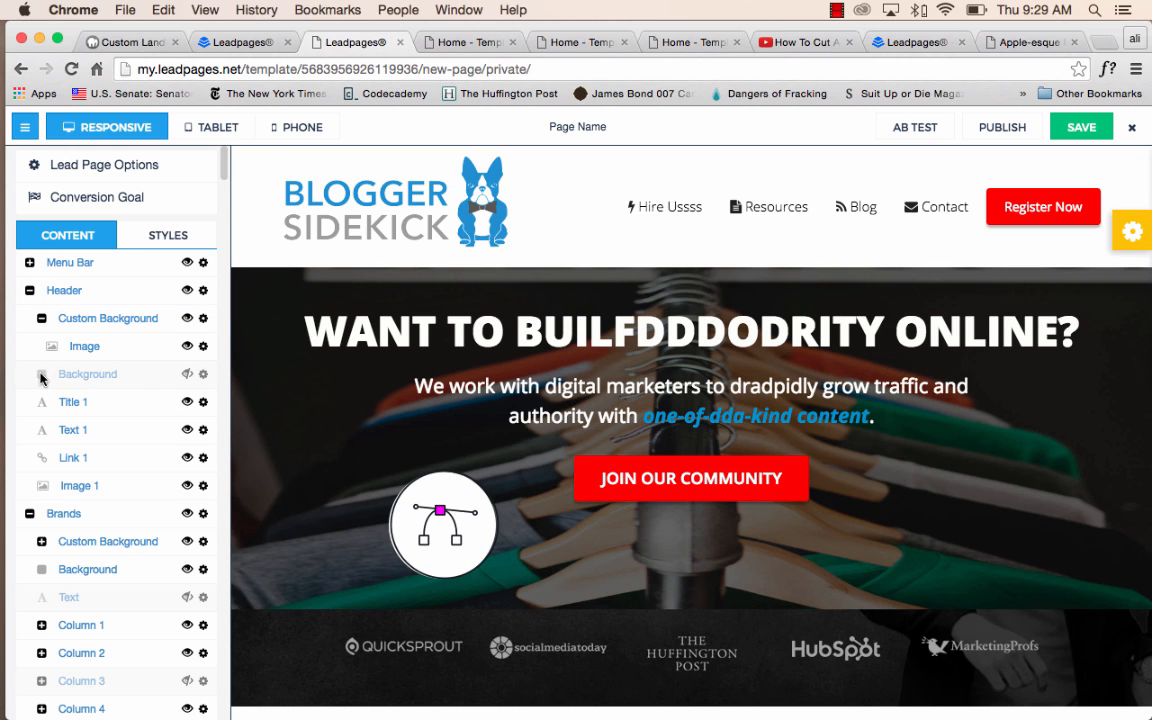
Show and re-hide the Header's Background element, and collapse the Custom Background entry.
{"action": "left_click", "coordinate": [187, 374]}
{"action": "left_click", "coordinate": [187, 374]}
{"action": "left_click", "coordinate": [42, 319]}
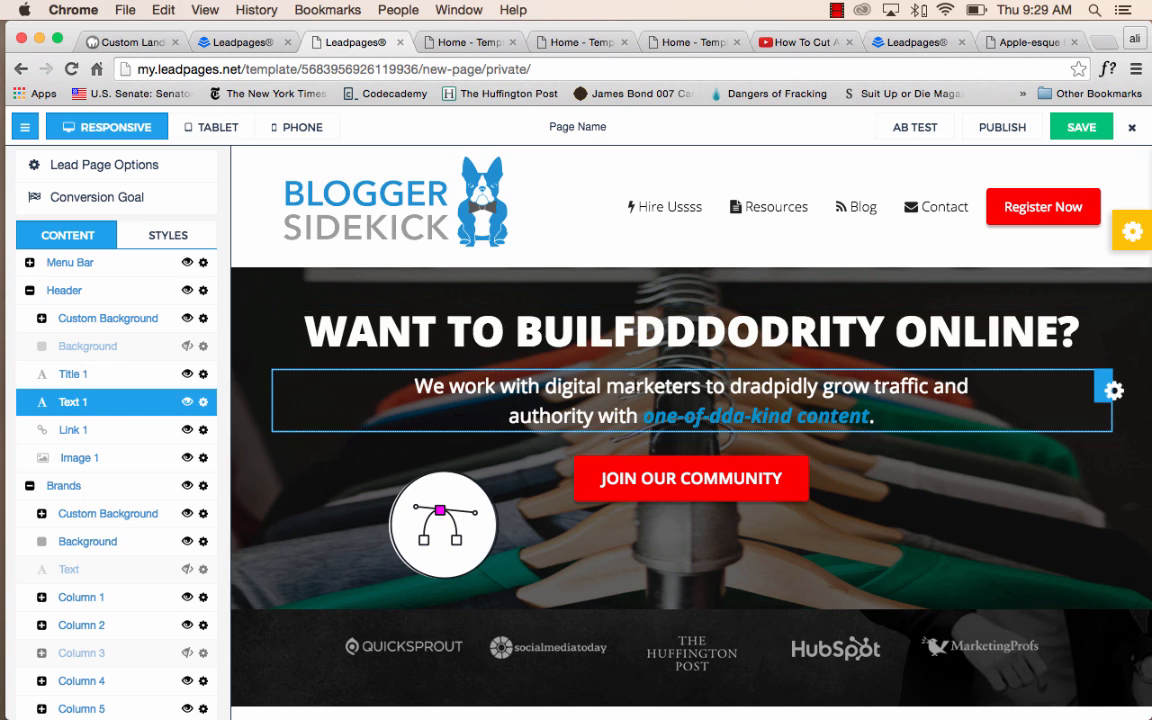
Open the template control panel's background settings for the Header section and pick the picture of the man in front of buildings.
{"action": "left_click", "coordinate": [1132, 232]}
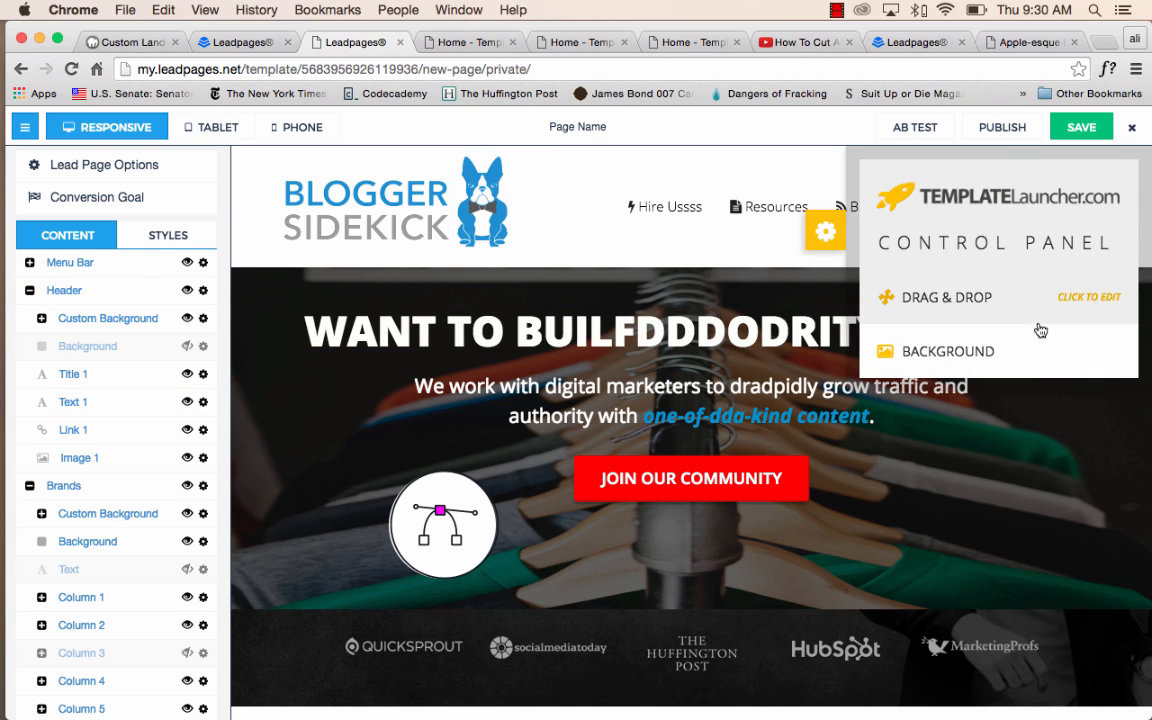
{"action": "left_click", "coordinate": [1008, 360]}
{"action": "left_click", "coordinate": [995, 430]}
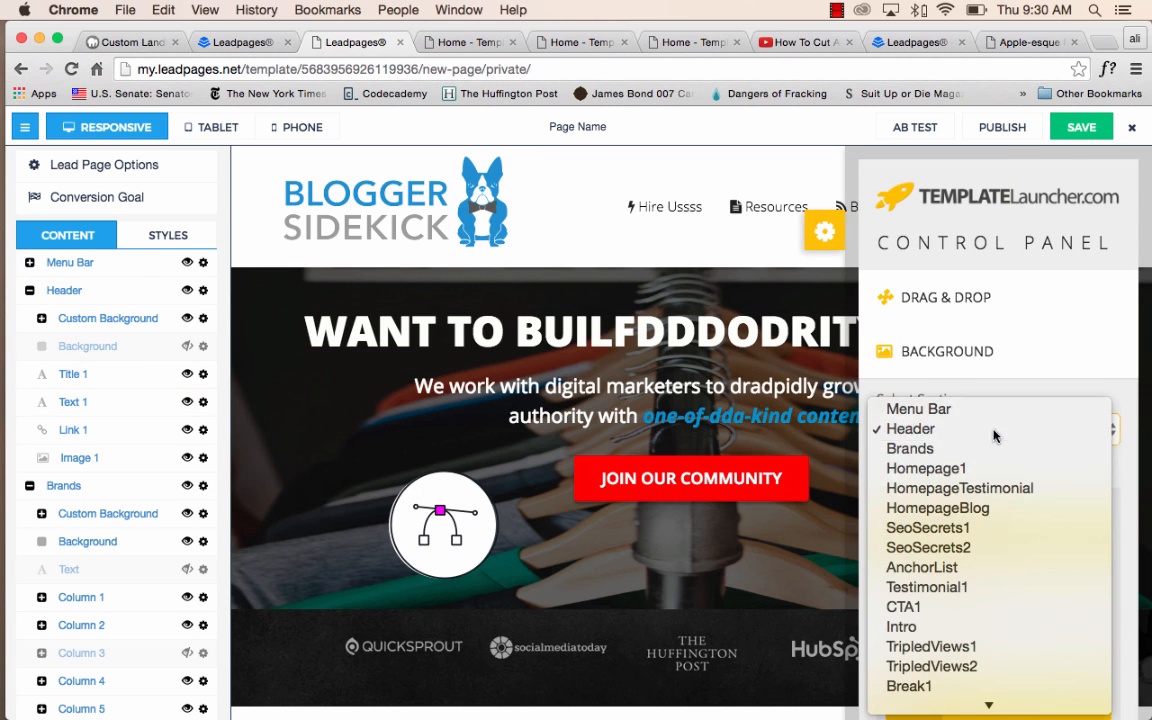
{"action": "left_click", "coordinate": [995, 432]}
{"action": "scroll", "coordinate": [1000, 470], "scroll_direction": "down", "scroll_amount": 1}
{"action": "left_click", "coordinate": [1042, 544]}
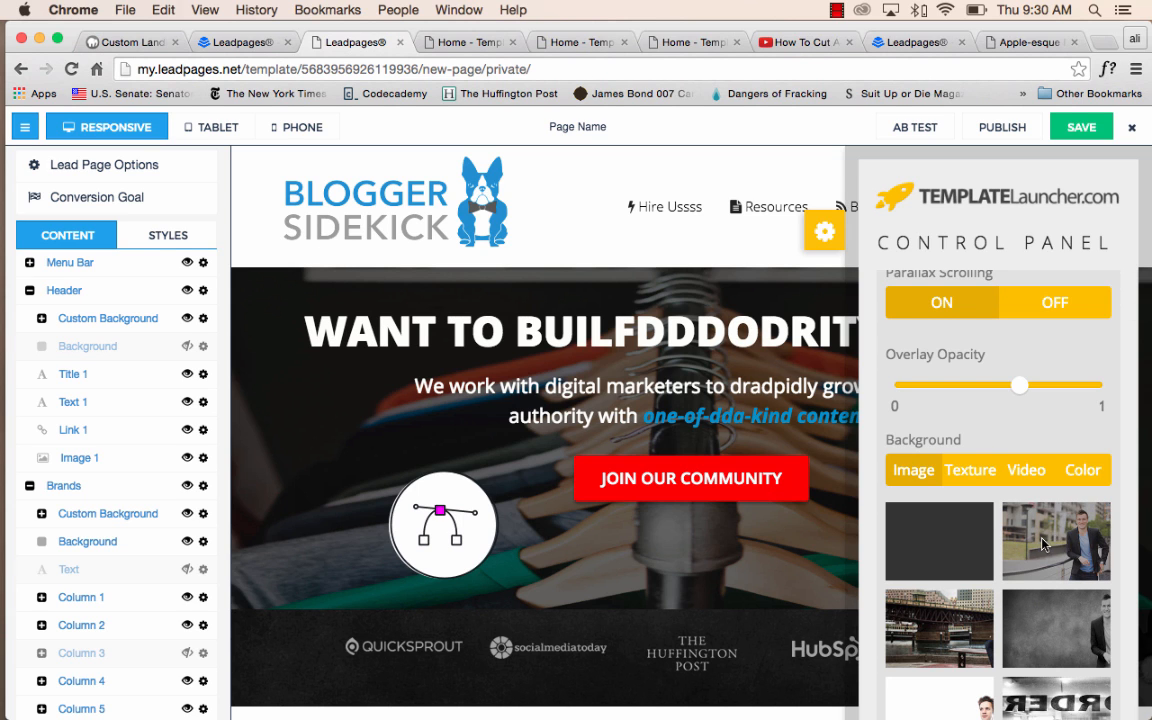
Switch the Header from its Custom Background to its Background element, and apply the picture of the man in front of buildings.
{"action": "left_click", "coordinate": [188, 348]}
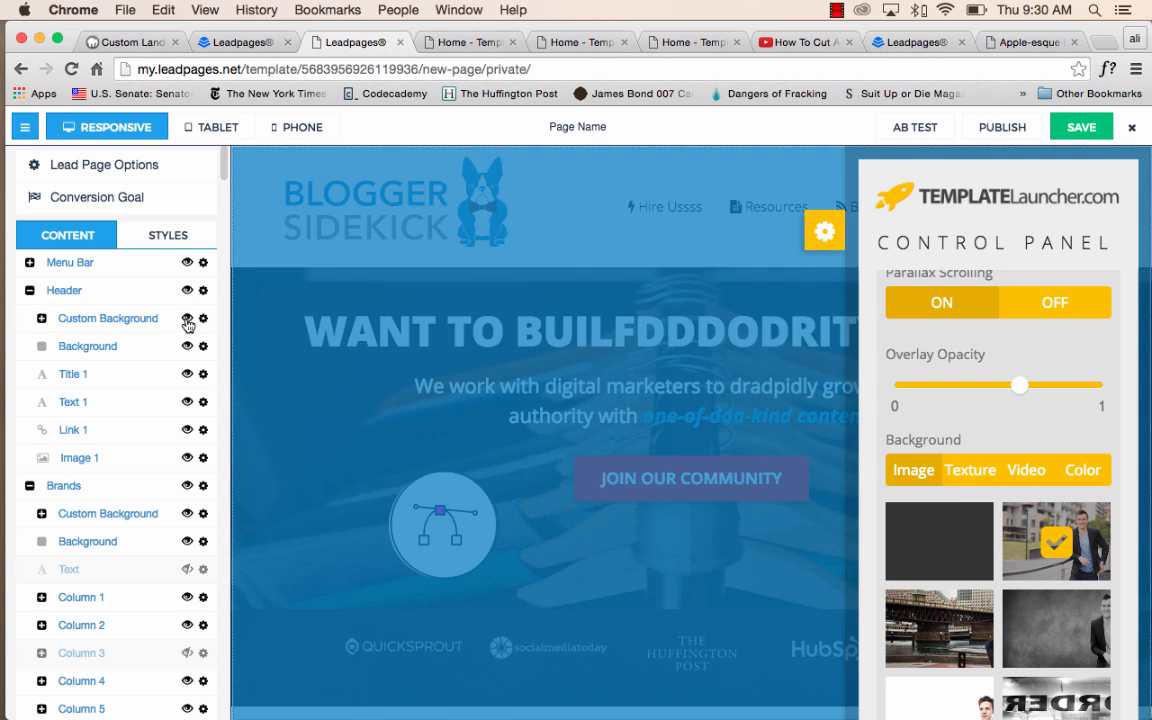
{"action": "left_click", "coordinate": [187, 319]}
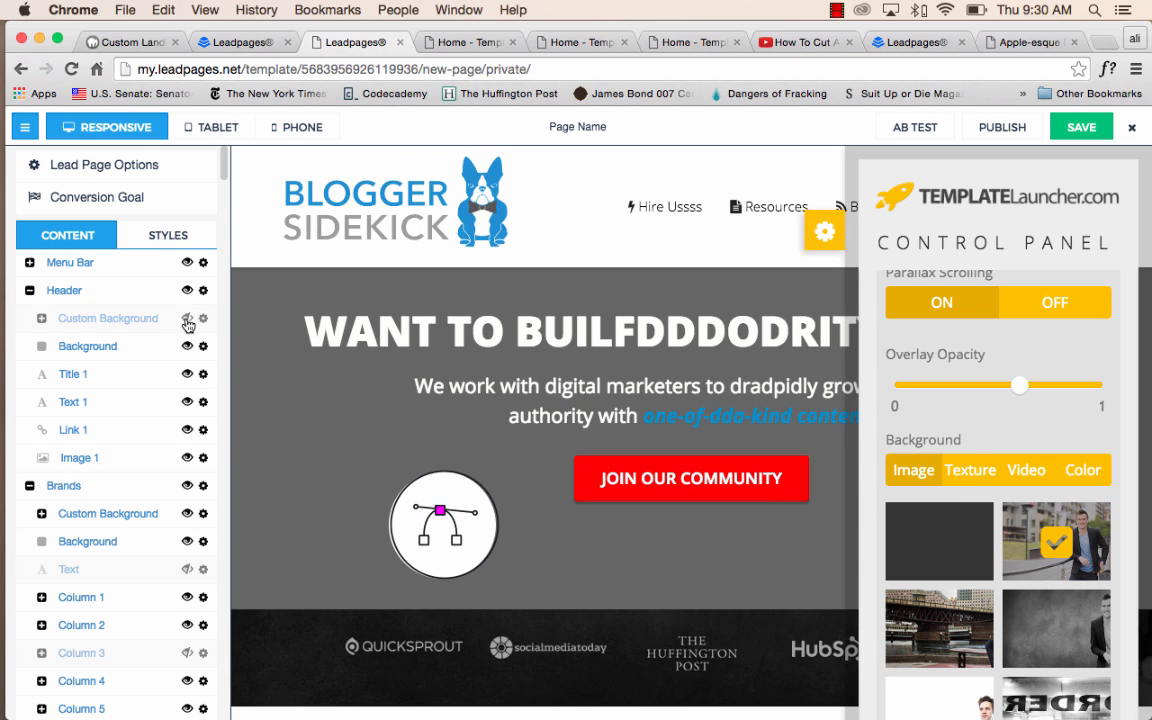
{"action": "left_click", "coordinate": [980, 627]}
{"action": "left_click", "coordinate": [1030, 563]}
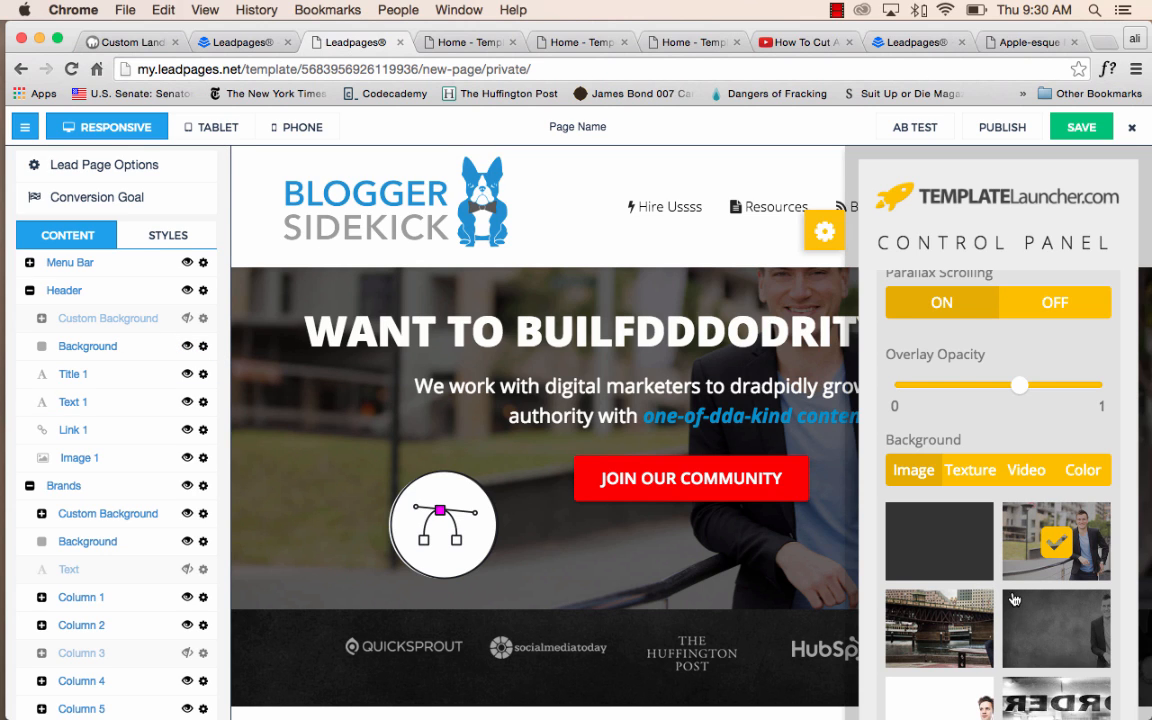
Raise the Header's overlay opacity to about 0.75 and change its background image to the bridge picture.
{"action": "scroll", "coordinate": [990, 540], "scroll_direction": "down", "scroll_amount": 3}
{"action": "scroll", "coordinate": [993, 433], "scroll_direction": "up", "scroll_amount": 3}
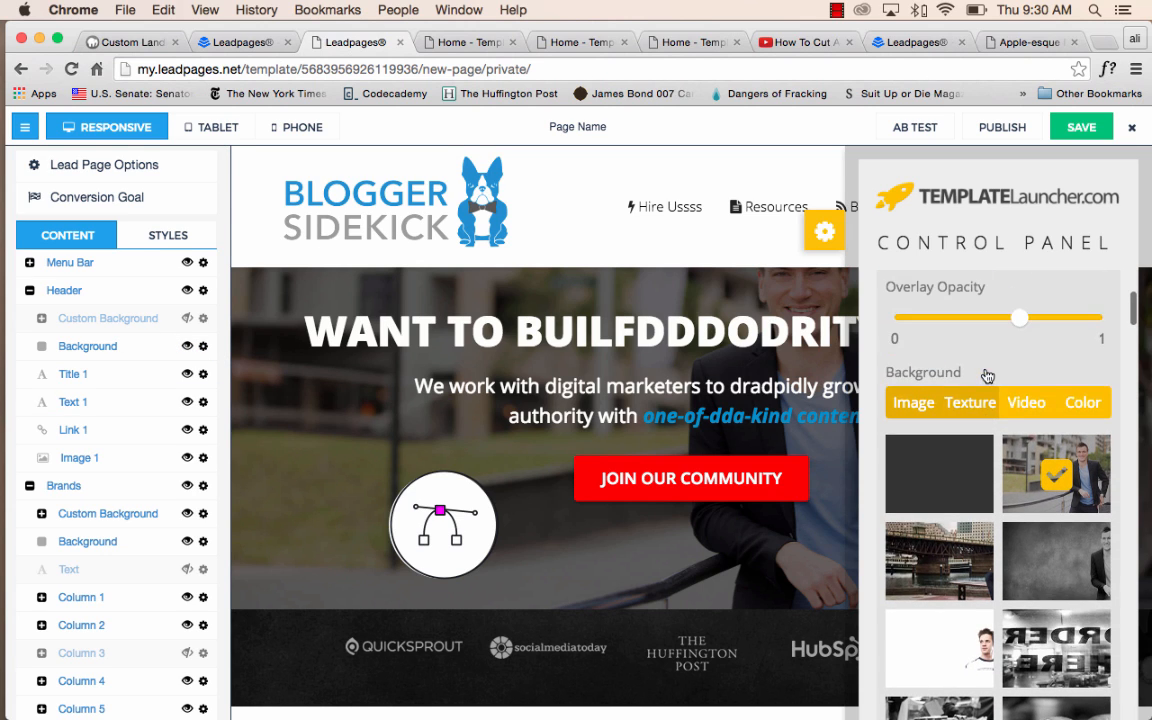
{"action": "left_click_drag", "start_coordinate": [1026, 398], "coordinate": [1052, 398]}
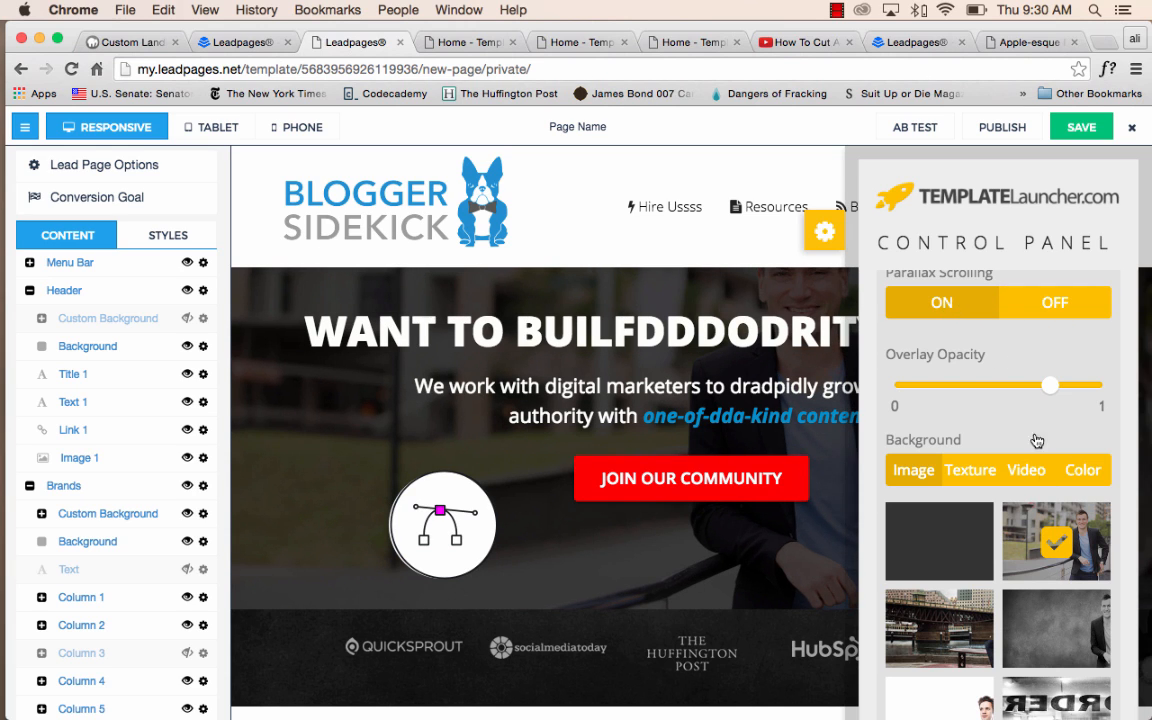
{"action": "left_click", "coordinate": [964, 658]}
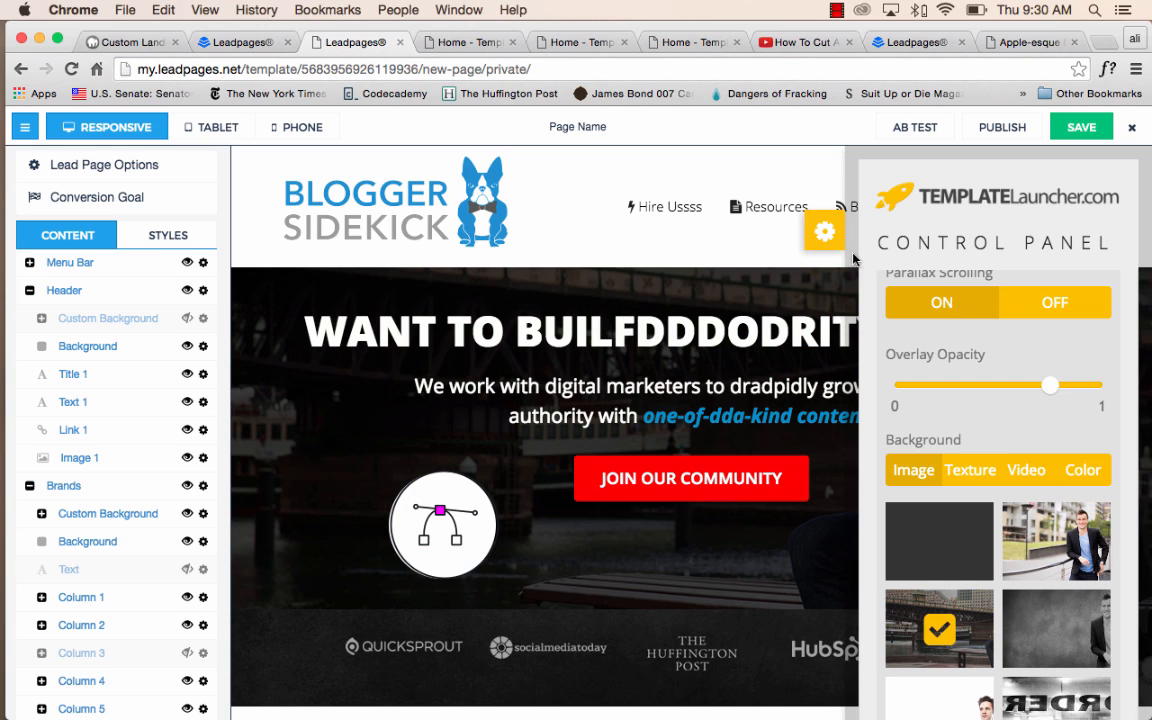
Review the texture, video and color background options for the Header and close the template control panel.
{"action": "left_click", "coordinate": [975, 471]}
{"action": "left_click", "coordinate": [1027, 470]}
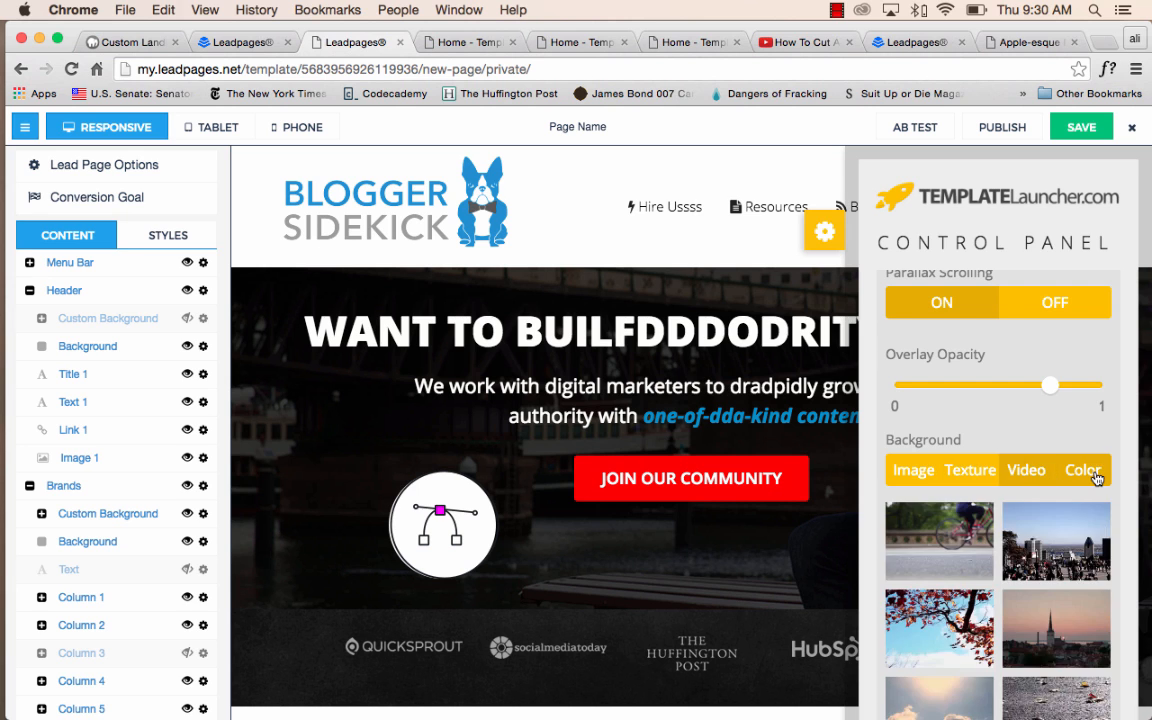
{"action": "left_click", "coordinate": [1084, 470]}
{"action": "left_click", "coordinate": [955, 601]}
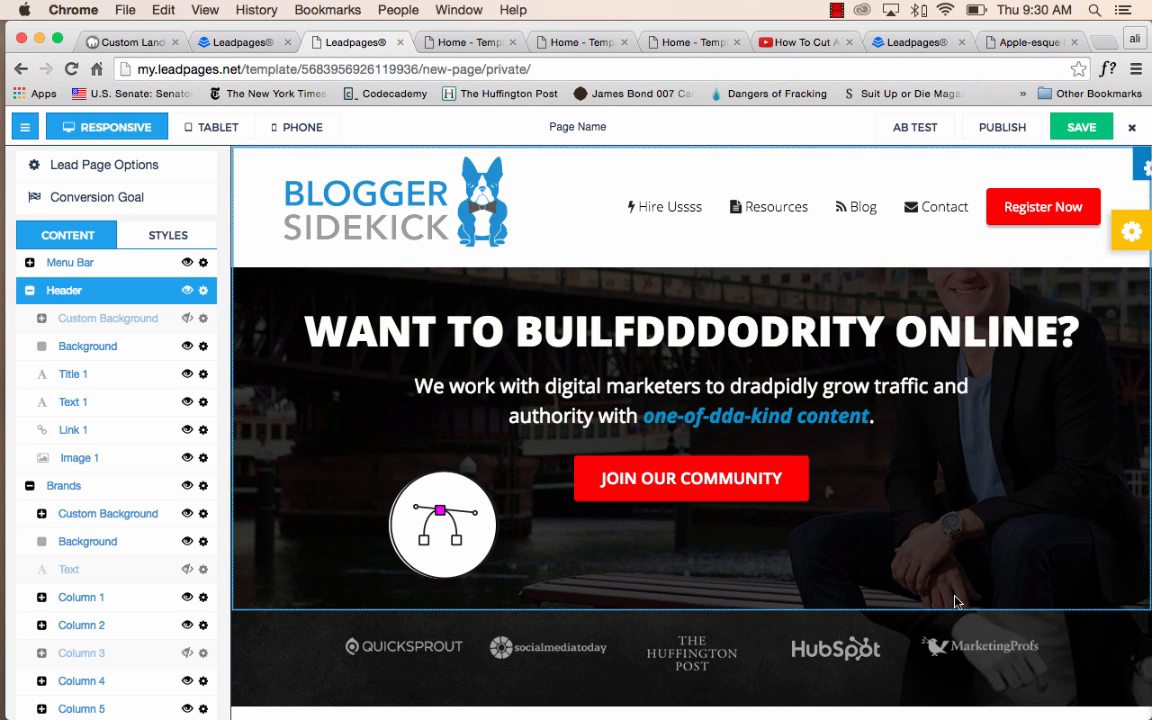
Open the heading "HOW CAN WE HELP YOU RIGHT NOW?" for text editing.
{"action": "scroll", "coordinate": [953, 605], "scroll_direction": "down", "scroll_amount": 6}
{"action": "scroll", "coordinate": [954, 607], "scroll_direction": "up", "scroll_amount": 2}
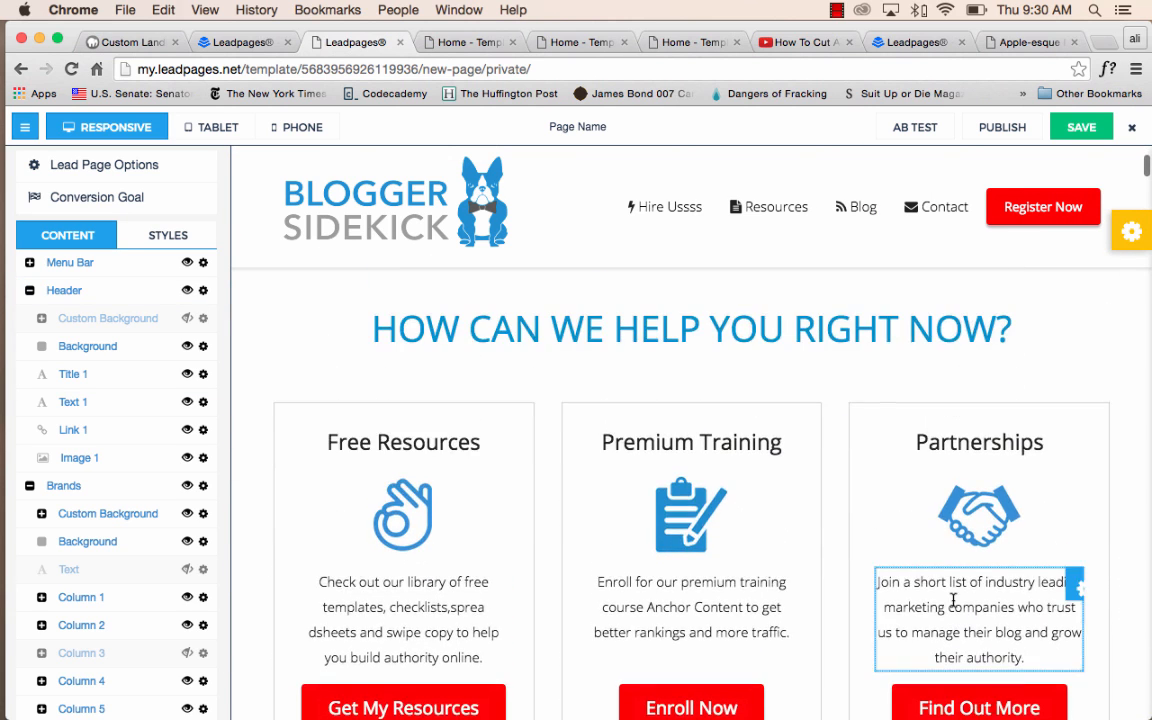
{"action": "left_click", "coordinate": [640, 325]}
{"action": "scroll", "coordinate": [702, 468], "scroll_direction": "down", "scroll_amount": 4}
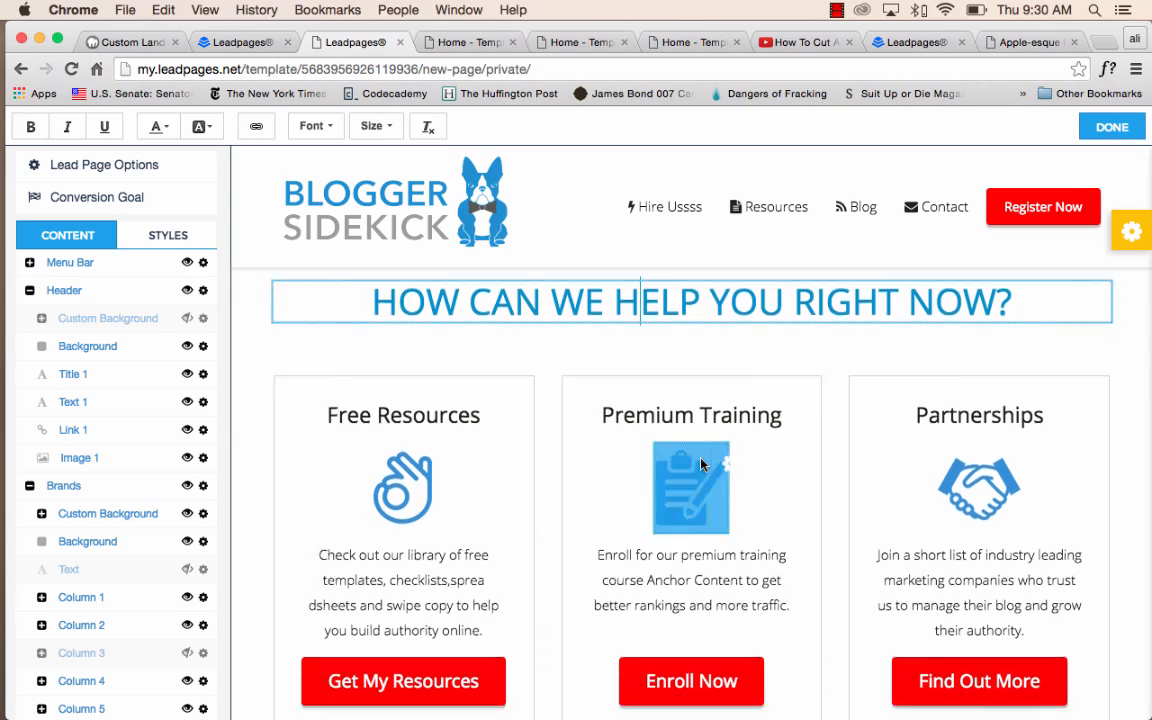
Replace a testimonial's round portrait with the library photo of the blonde woman in green.
{"action": "scroll", "coordinate": [702, 468], "scroll_direction": "down", "scroll_amount": 5}
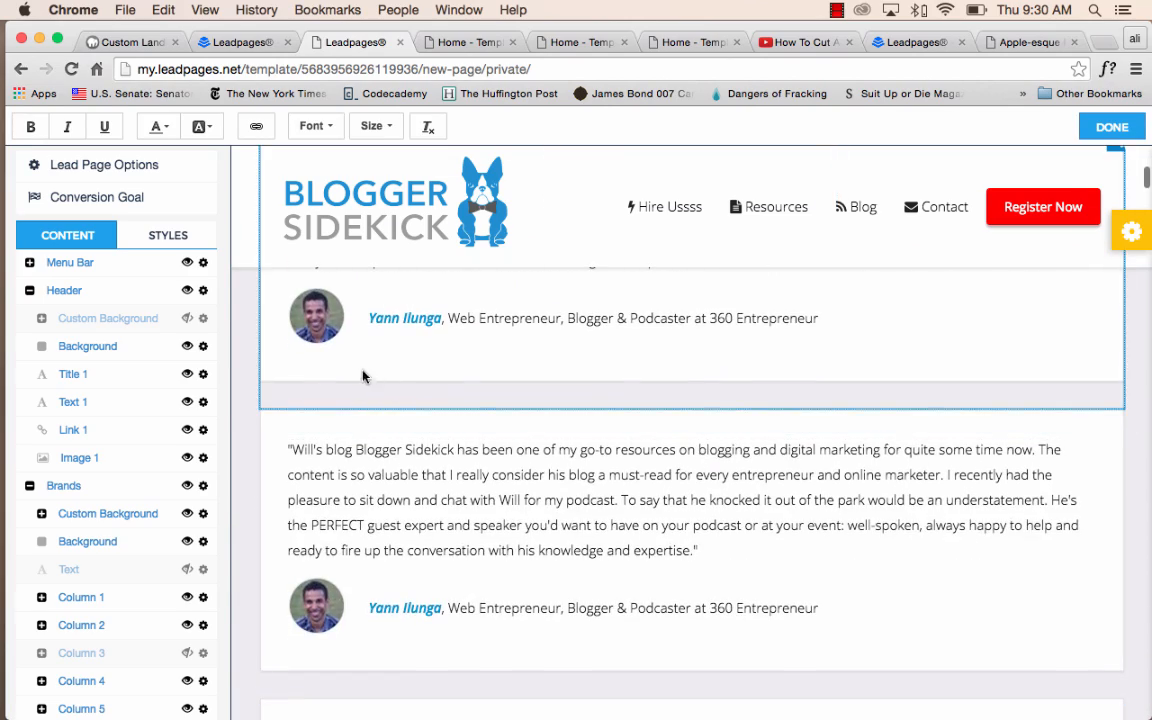
{"action": "left_click", "coordinate": [310, 312]}
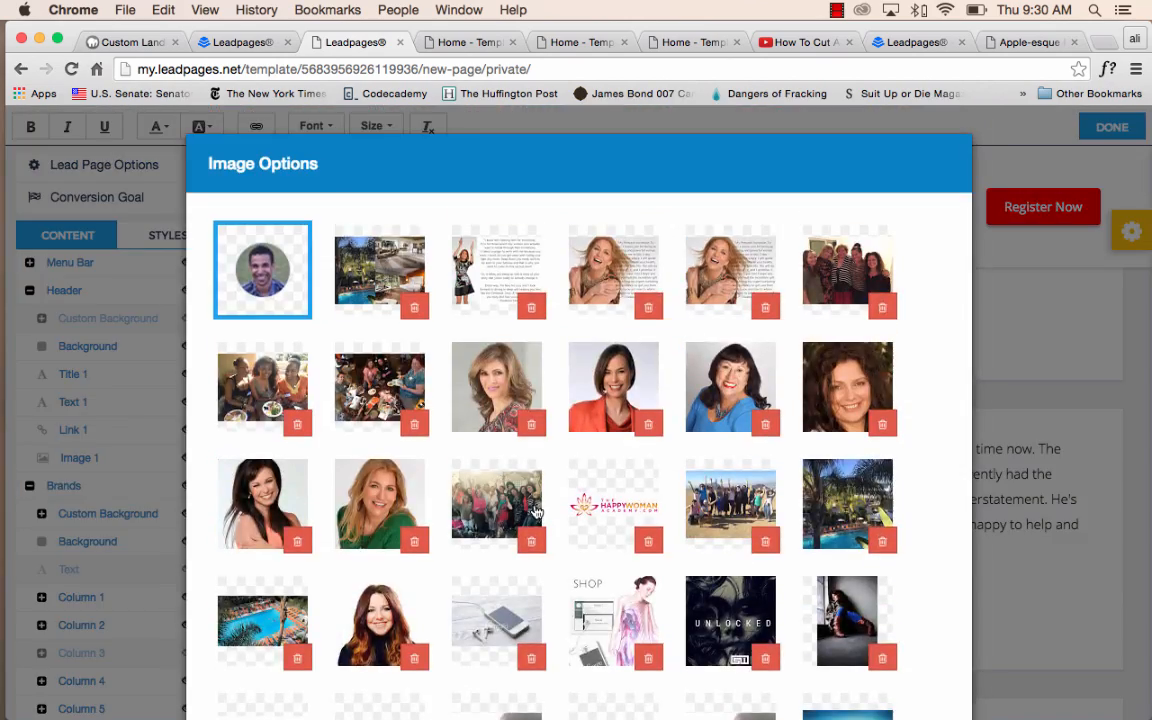
{"action": "left_click", "coordinate": [398, 490]}
{"action": "scroll", "coordinate": [940, 633], "scroll_direction": "down", "scroll_amount": 10}
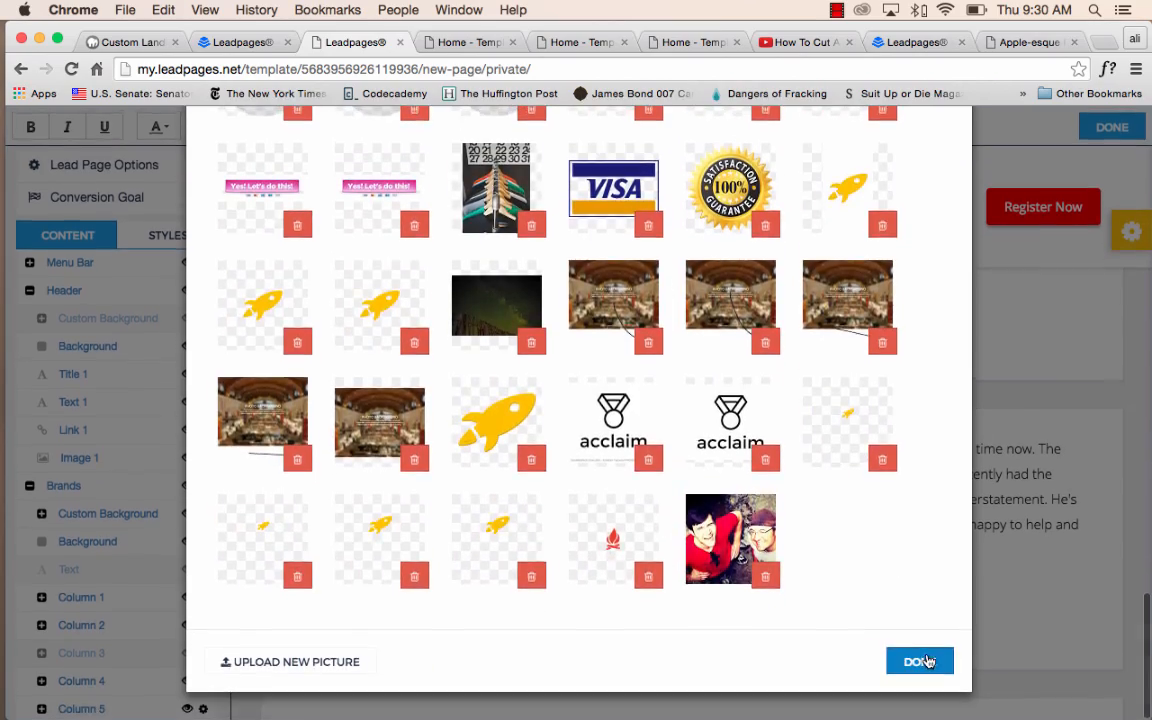
{"action": "left_click", "coordinate": [920, 660]}
Replace the first image under MOST POPULAR BLOG POSTS with the library group photo of five women.
{"action": "scroll", "coordinate": [856, 514], "scroll_direction": "down", "scroll_amount": 5}
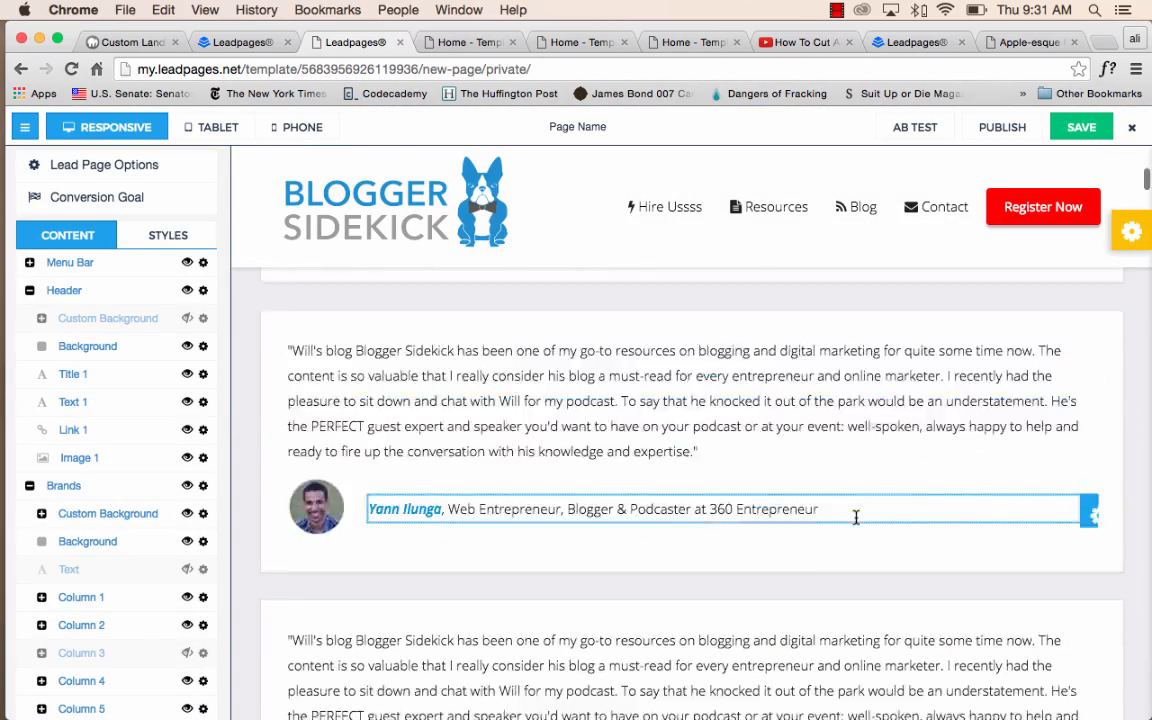
{"action": "scroll", "coordinate": [856, 524], "scroll_direction": "down", "scroll_amount": 3}
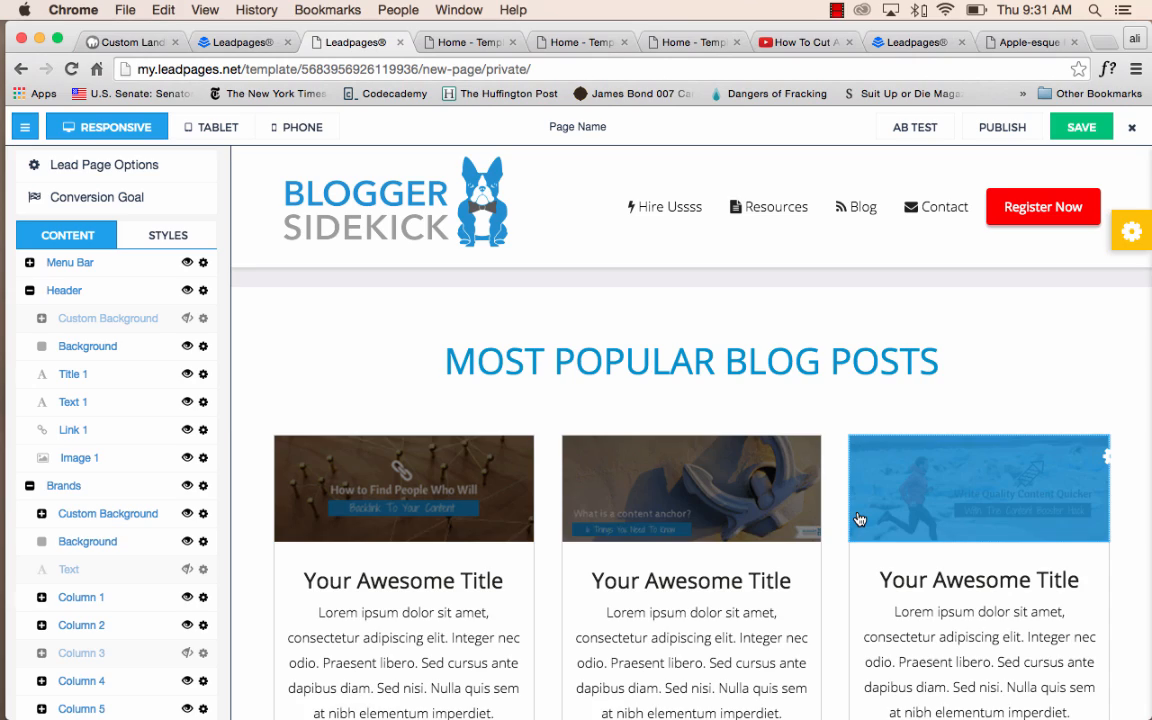
{"action": "scroll", "coordinate": [858, 518], "scroll_direction": "down", "scroll_amount": 2}
{"action": "left_click", "coordinate": [415, 410]}
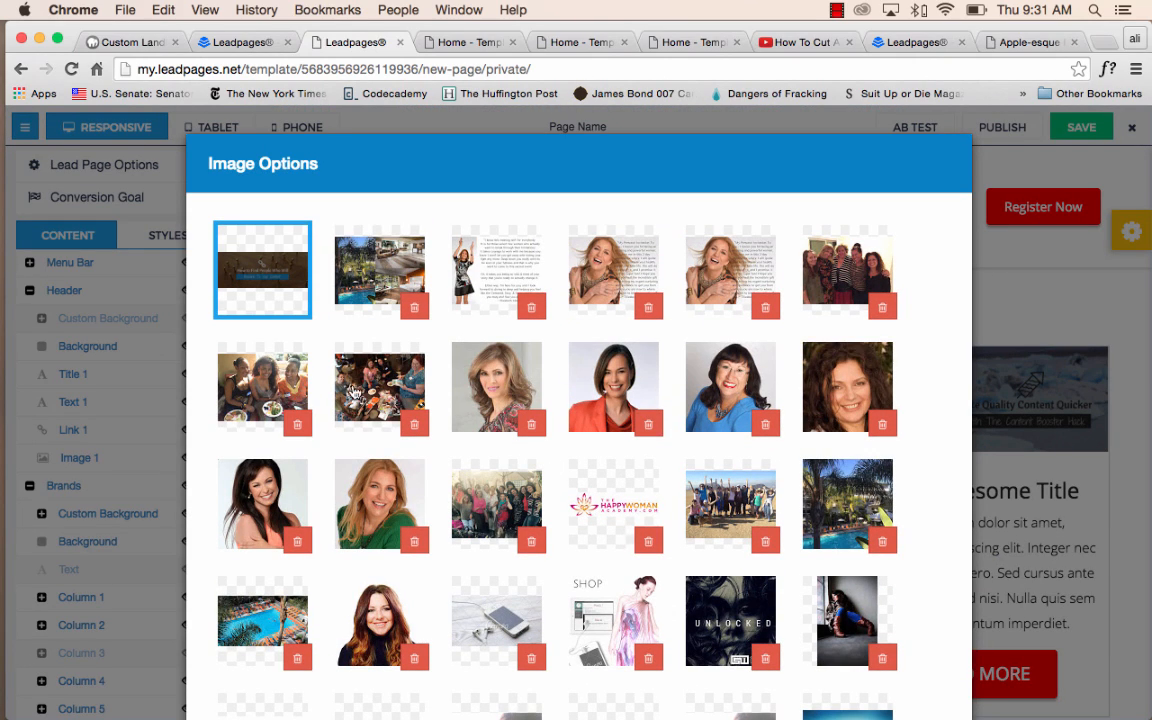
{"action": "scroll", "coordinate": [843, 267], "scroll_direction": "down", "scroll_amount": 15}
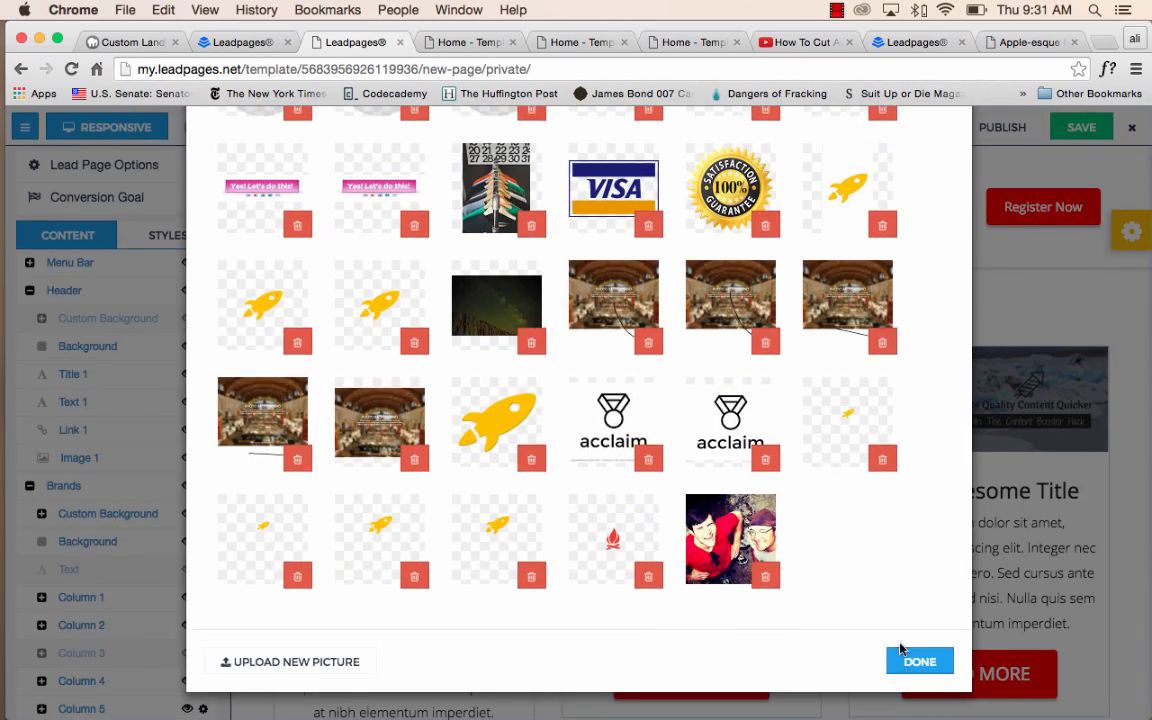
{"action": "left_click", "coordinate": [903, 662]}
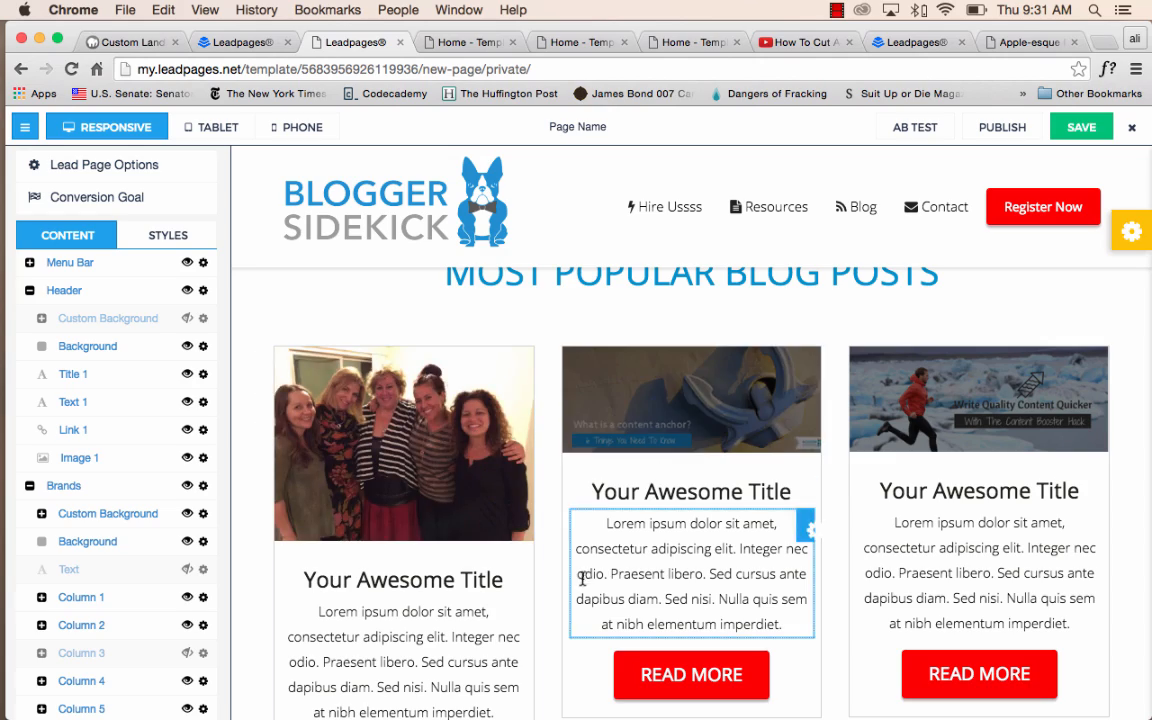
Look through the rest of the page, from the traffic pitch and checklist to the founder, pageviews and content-length sections.
{"action": "scroll", "coordinate": [685, 470], "scroll_direction": "up", "scroll_amount": 5}
{"action": "scroll", "coordinate": [684, 463], "scroll_direction": "down", "scroll_amount": 10}
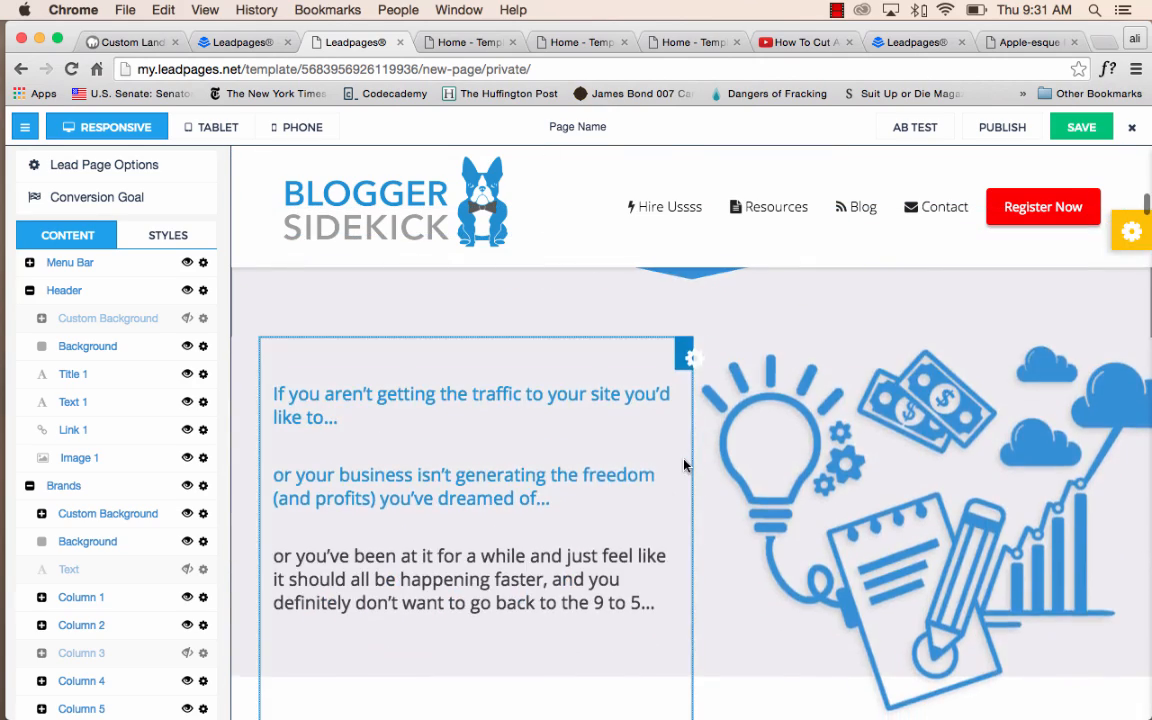
{"action": "scroll", "coordinate": [684, 463], "scroll_direction": "down", "scroll_amount": 8}
{"action": "scroll", "coordinate": [684, 460], "scroll_direction": "down", "scroll_amount": 10}
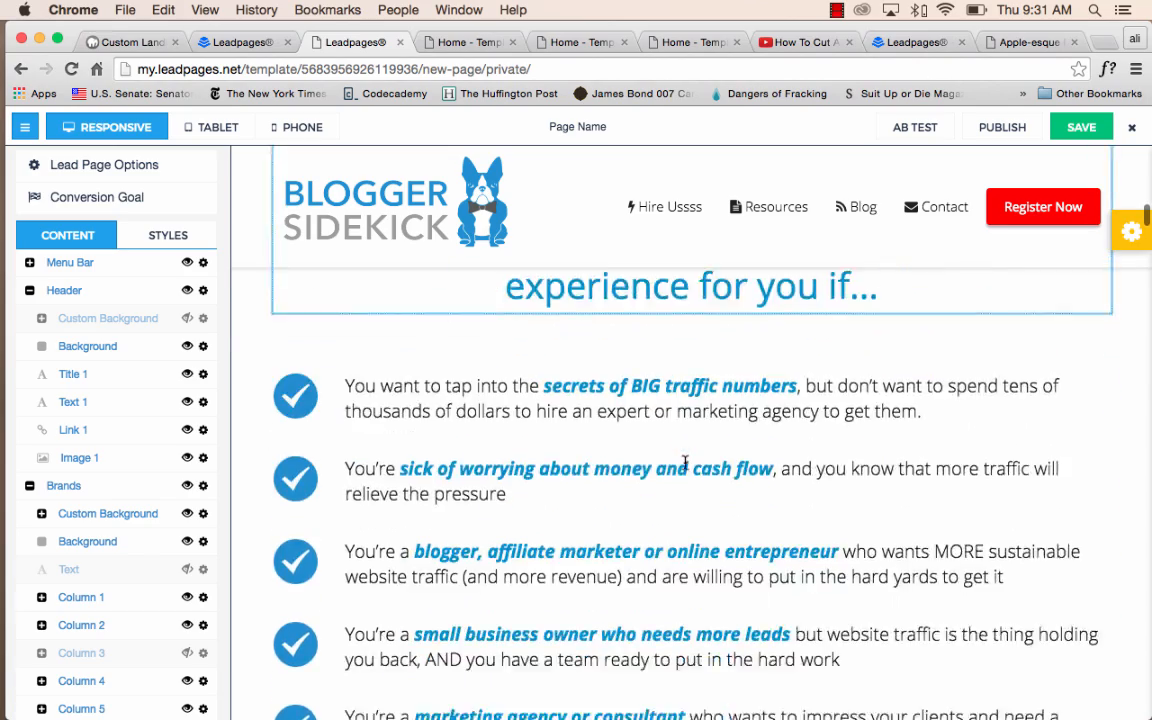
{"action": "scroll", "coordinate": [600, 521], "scroll_direction": "down", "scroll_amount": 10}
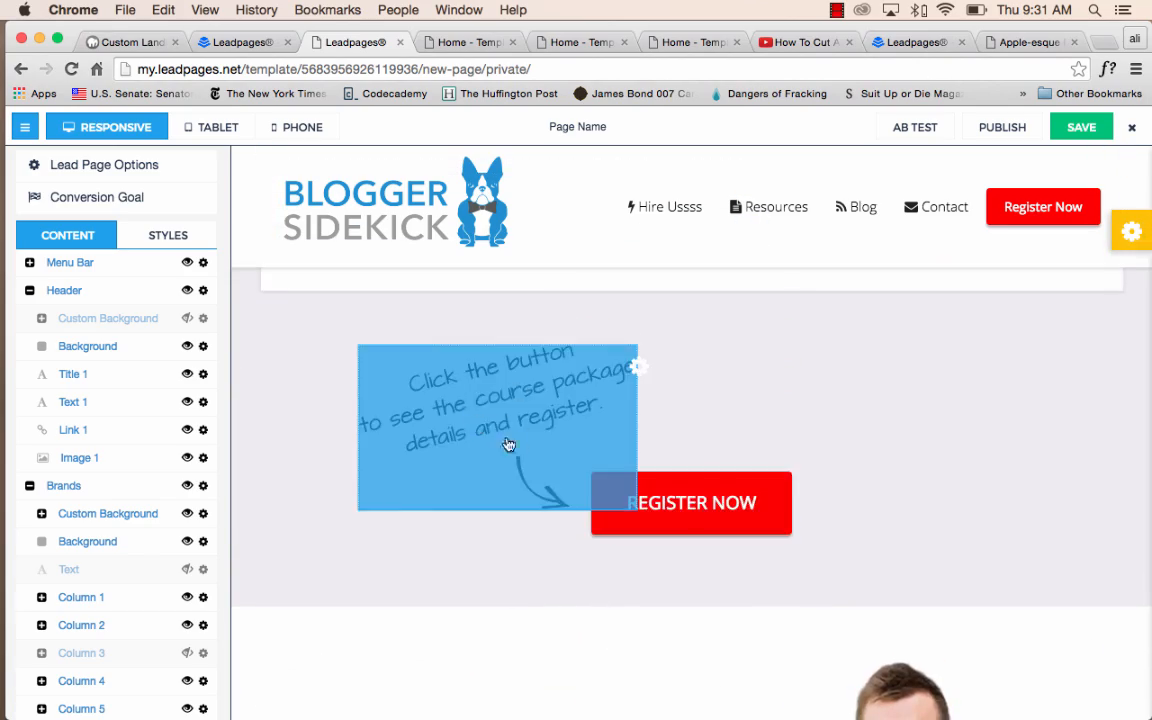
{"action": "scroll", "coordinate": [540, 430], "scroll_direction": "down", "scroll_amount": 10}
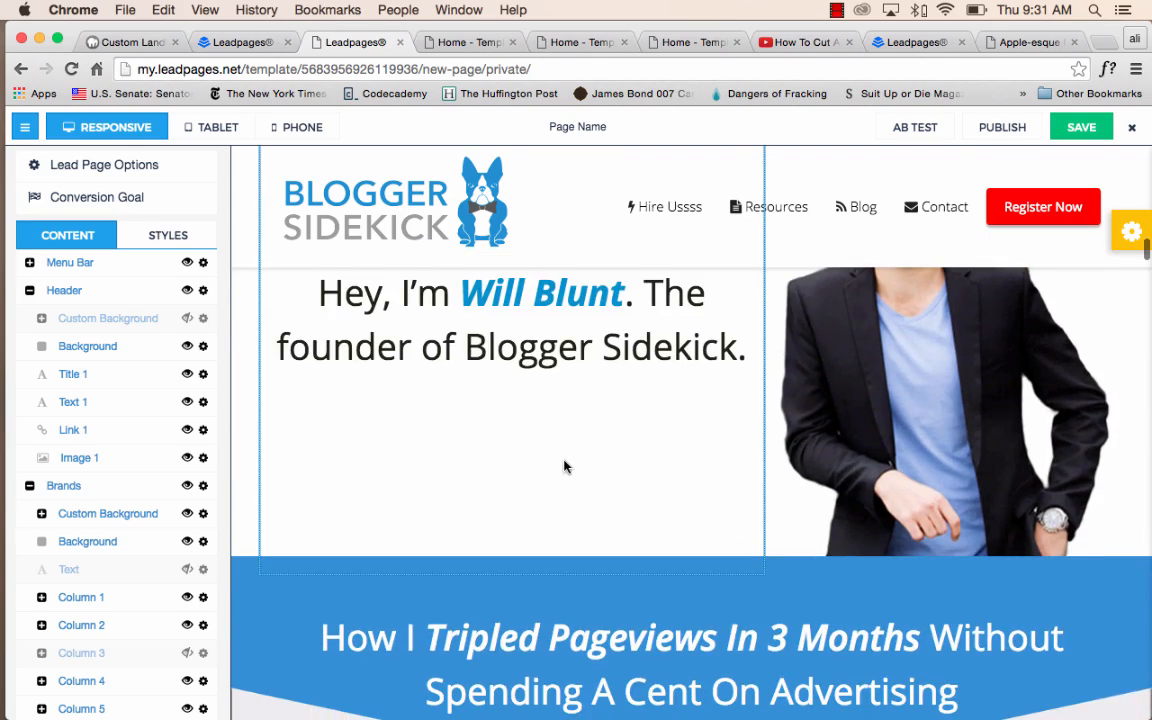
{"action": "scroll", "coordinate": [565, 468], "scroll_direction": "down", "scroll_amount": 15}
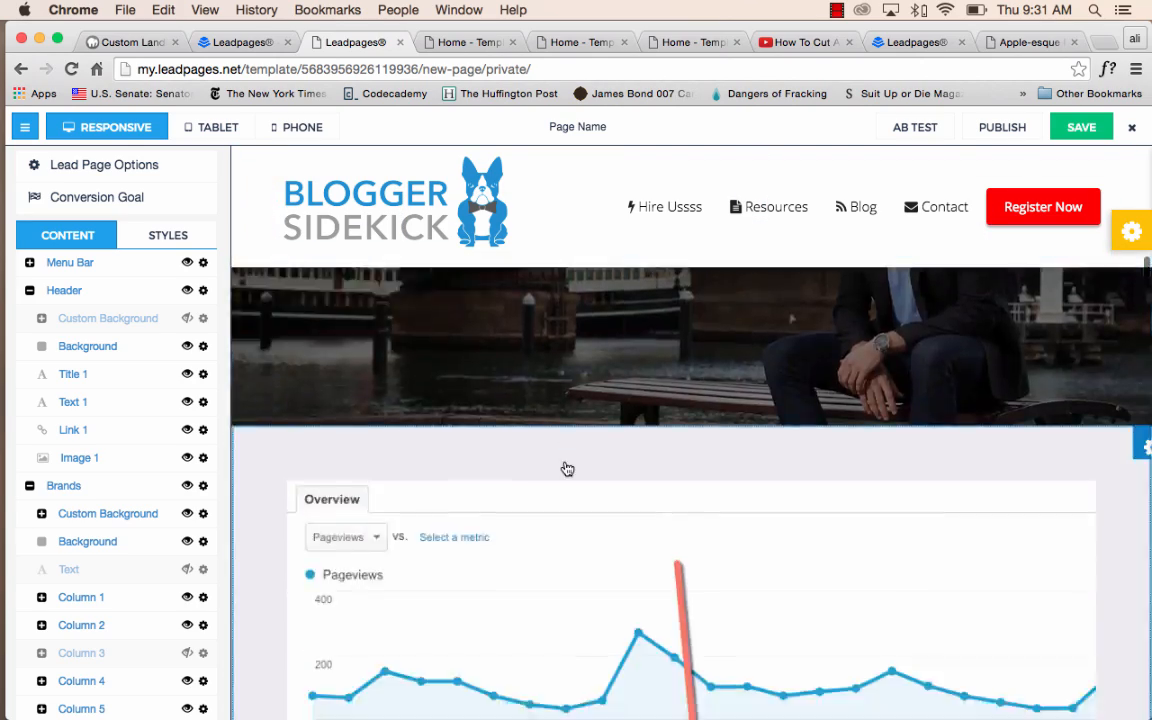
{"action": "scroll", "coordinate": [567, 469], "scroll_direction": "down", "scroll_amount": 20}
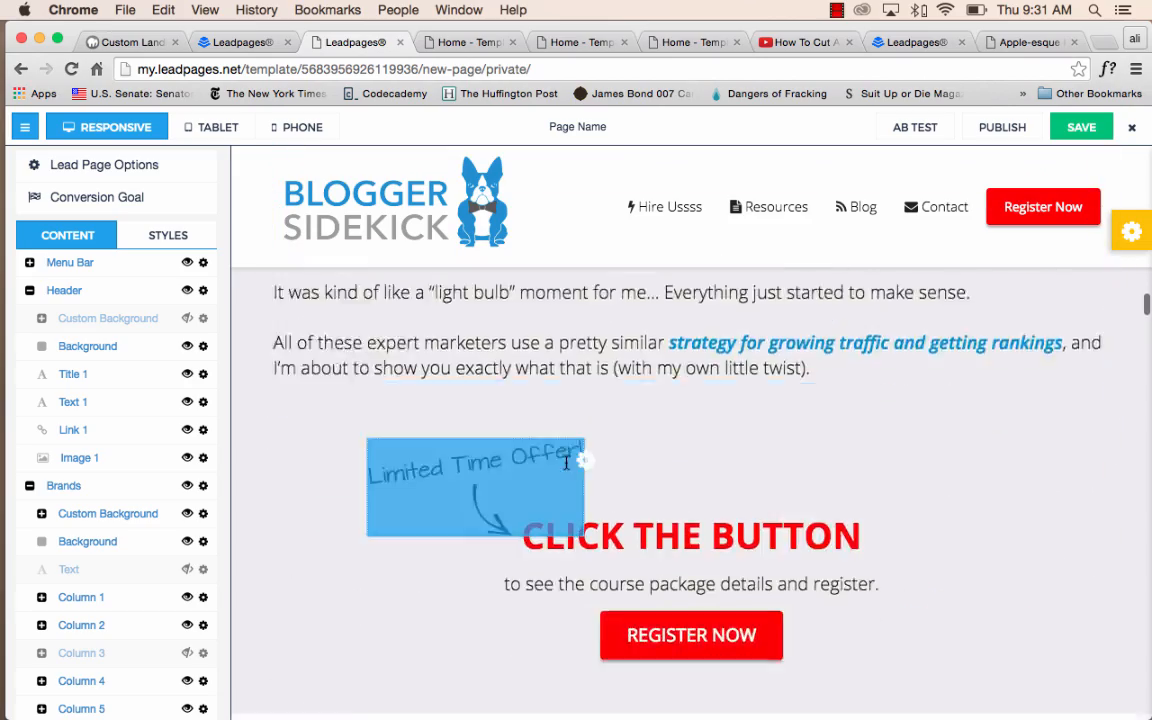
{"action": "scroll", "coordinate": [567, 455], "scroll_direction": "up", "scroll_amount": 3}
{"action": "scroll", "coordinate": [575, 465], "scroll_direction": "down", "scroll_amount": 8}
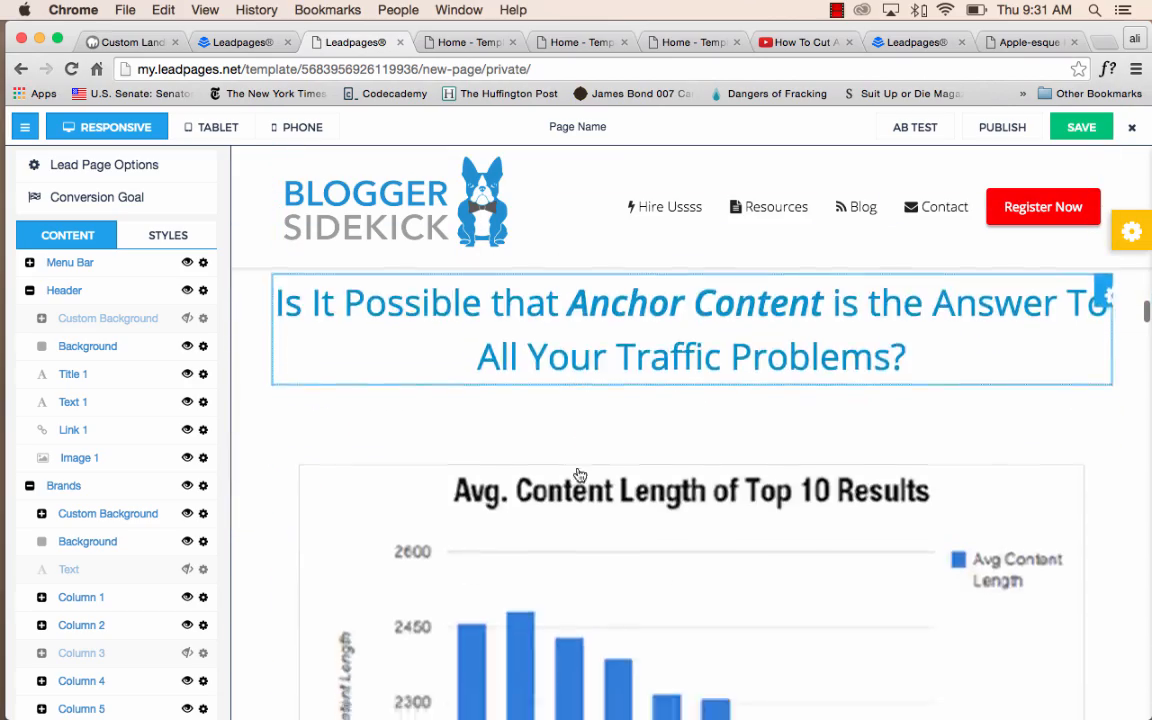
{"action": "scroll", "coordinate": [578, 468], "scroll_direction": "up", "scroll_amount": 20}
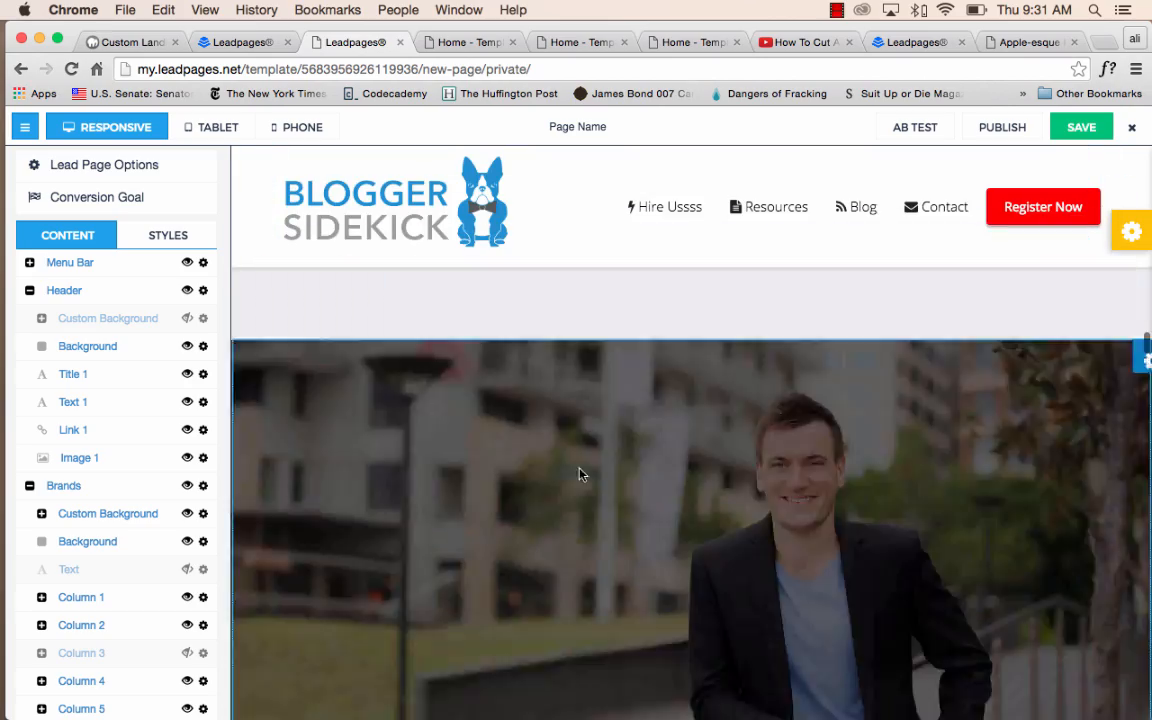
{"action": "scroll", "coordinate": [580, 475], "scroll_direction": "down", "scroll_amount": 20}
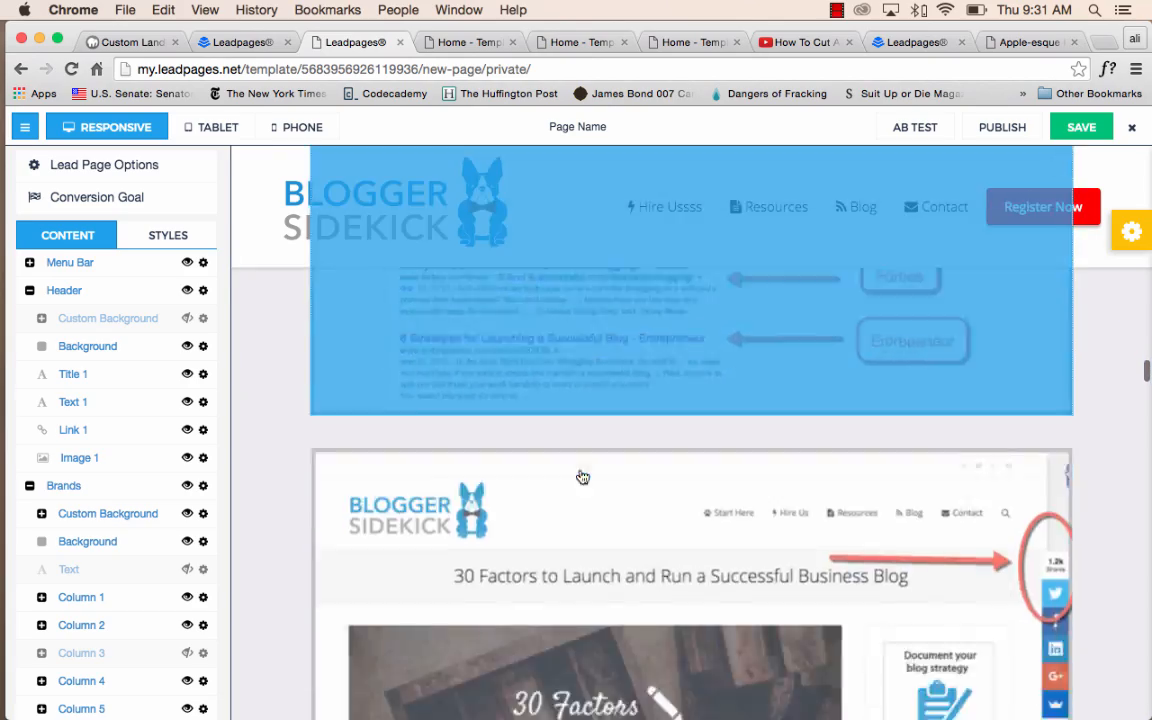
Replace the UNIT 1 chart illustration with the library photo of the outdoor group, and open the "Discover the very best content" bullet for text editing.
{"action": "scroll", "coordinate": [582, 477], "scroll_direction": "down", "scroll_amount": 20}
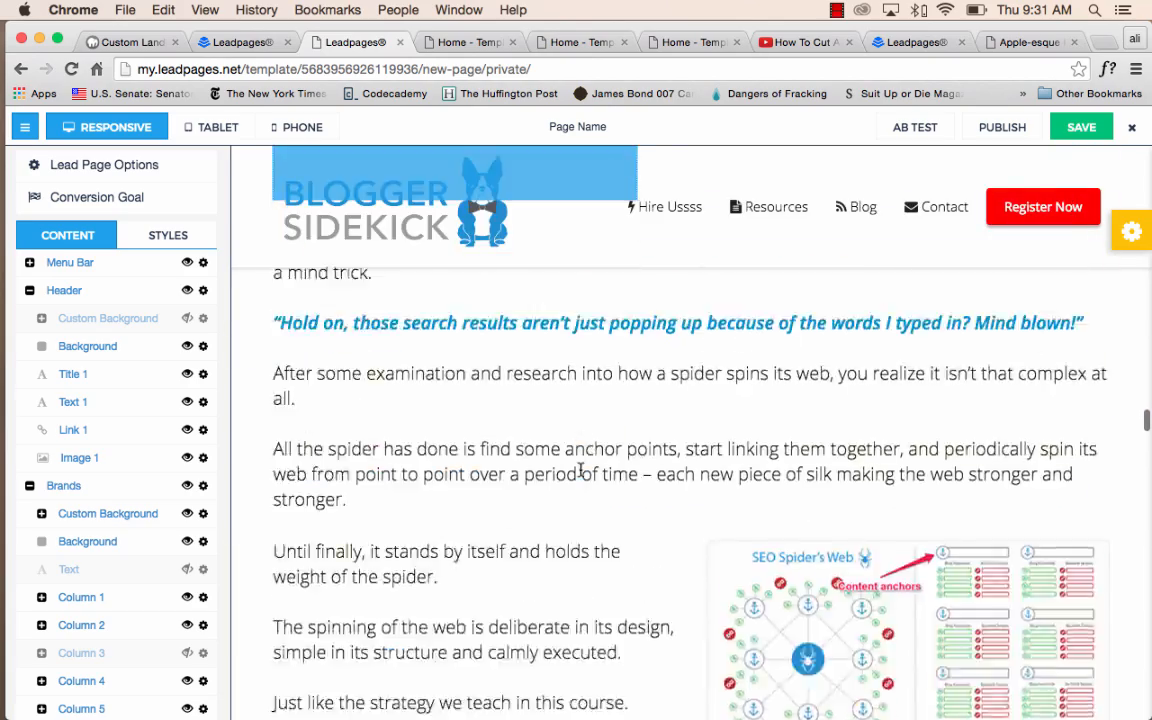
{"action": "scroll", "coordinate": [580, 470], "scroll_direction": "down", "scroll_amount": 20}
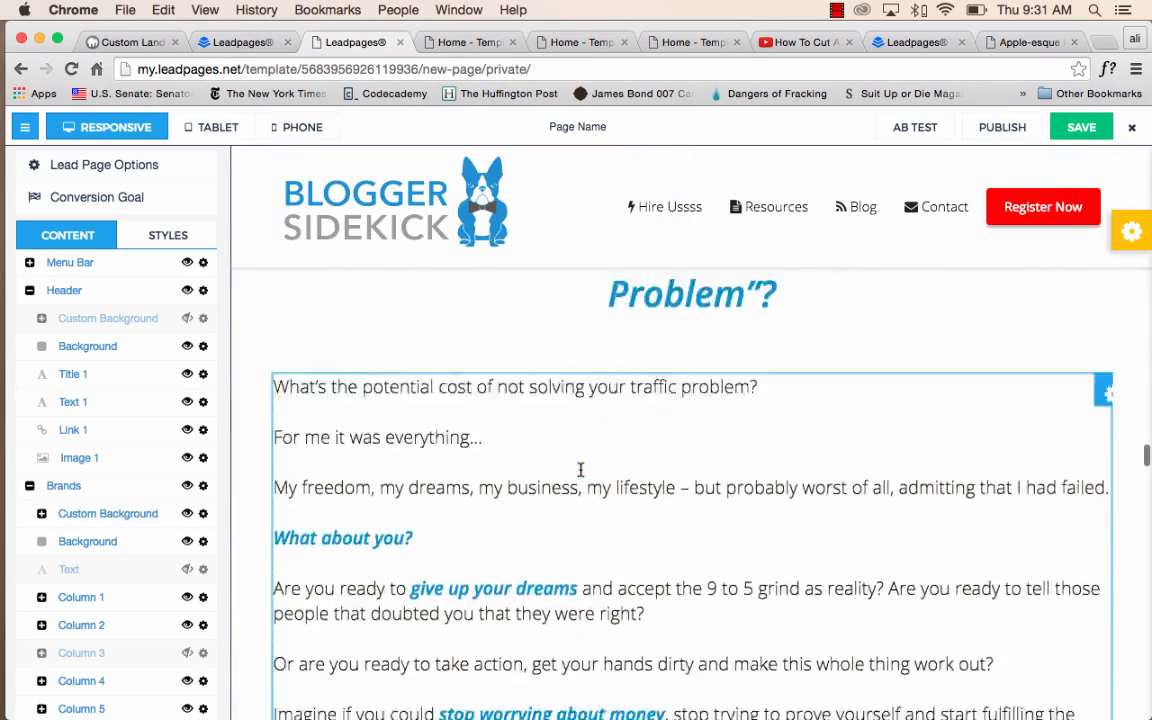
{"action": "scroll", "coordinate": [582, 472], "scroll_direction": "down", "scroll_amount": 5}
{"action": "scroll", "coordinate": [585, 470], "scroll_direction": "up", "scroll_amount": 2}
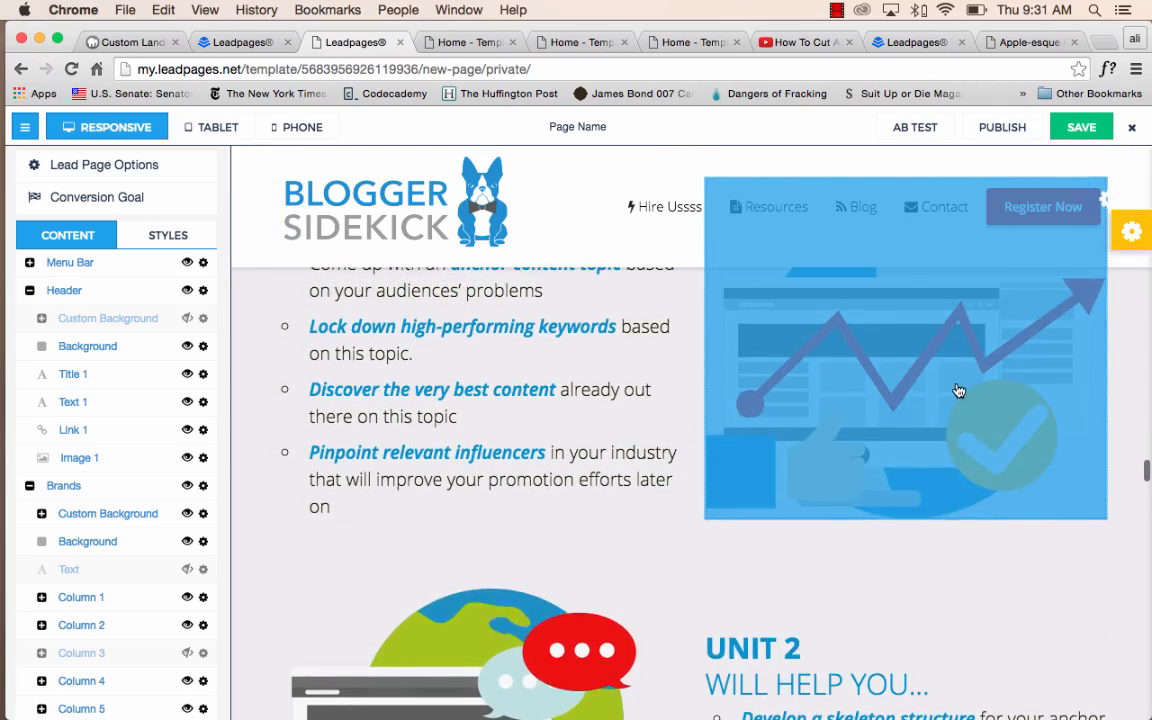
{"action": "left_click", "coordinate": [940, 394]}
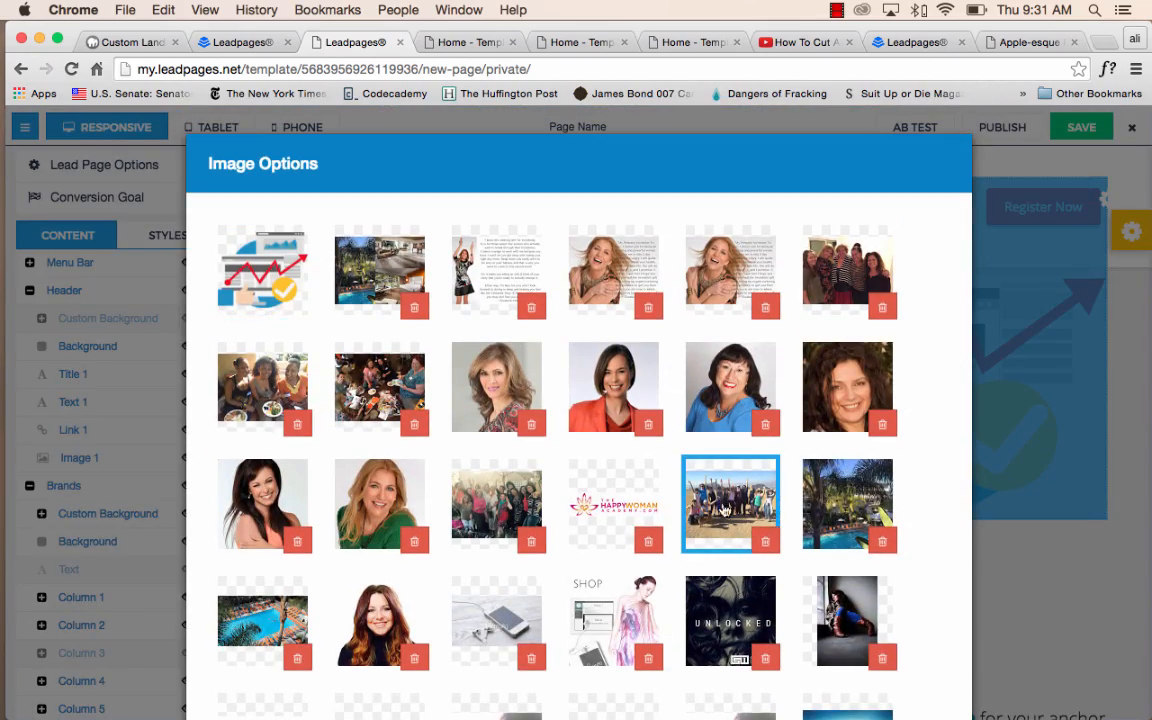
{"action": "scroll", "coordinate": [790, 560], "scroll_direction": "down", "scroll_amount": 15}
{"action": "left_click", "coordinate": [897, 664]}
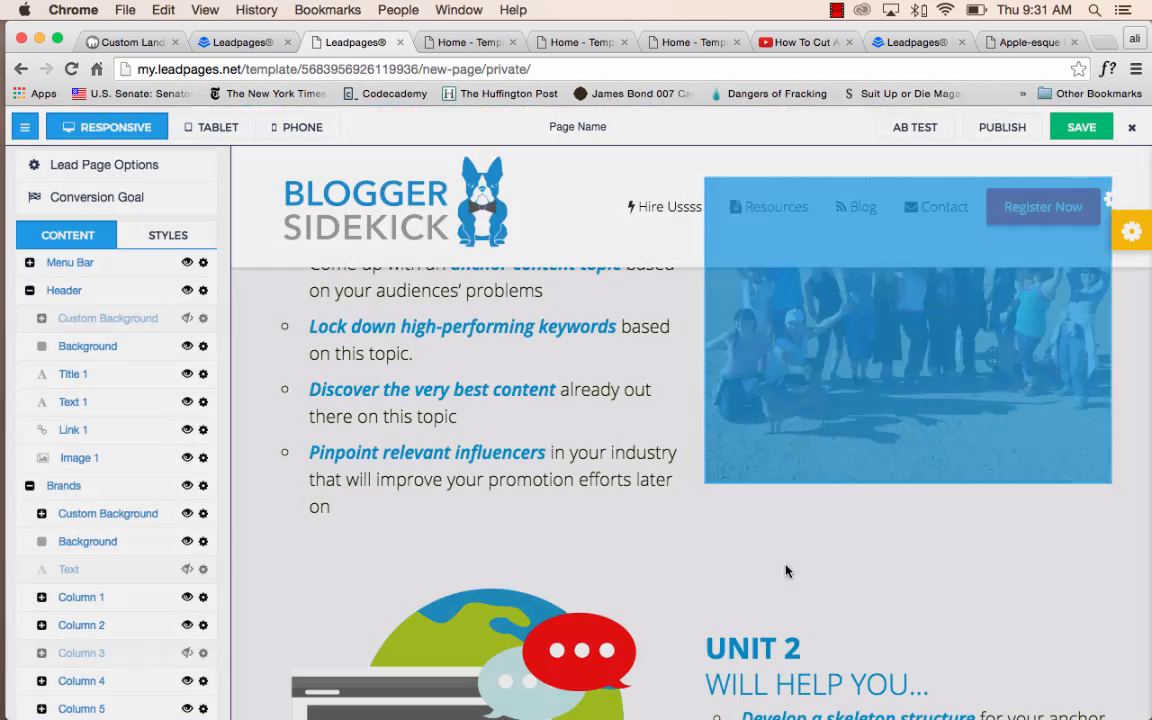
{"action": "left_click", "coordinate": [384, 390]}
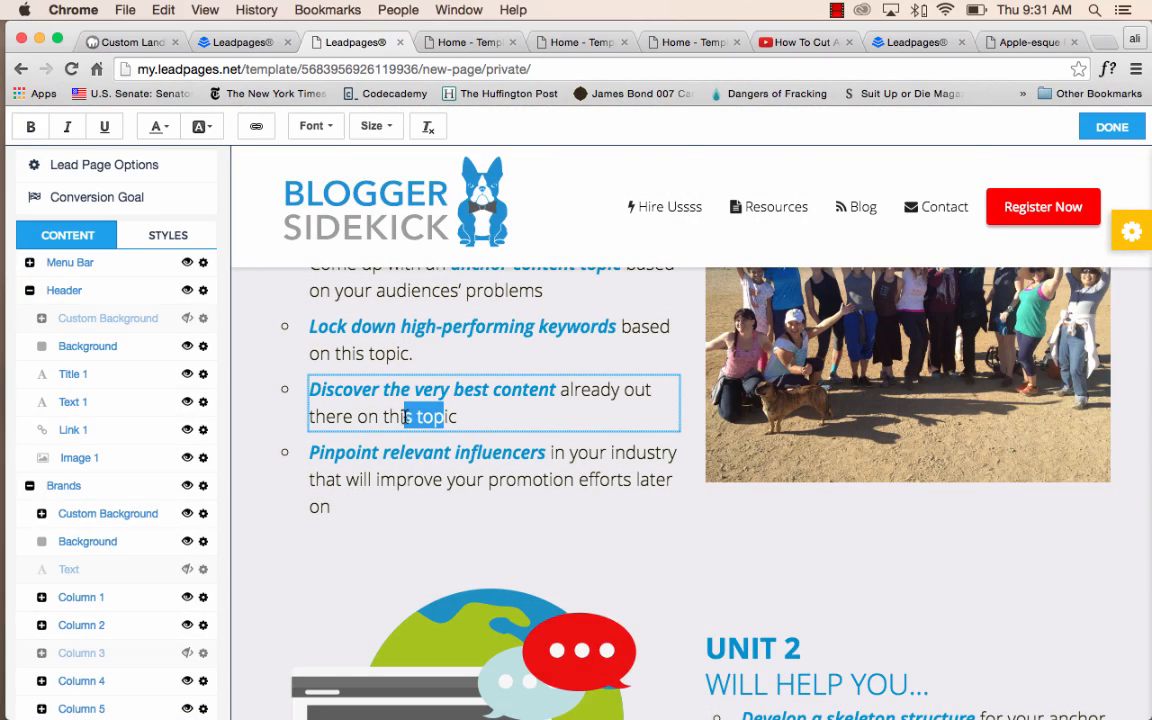
Replace the video's embed code with the one from the YouTube video "How To Cut Anything Out in Photoshop".
{"action": "scroll", "coordinate": [454, 421], "scroll_direction": "down", "scroll_amount": 20}
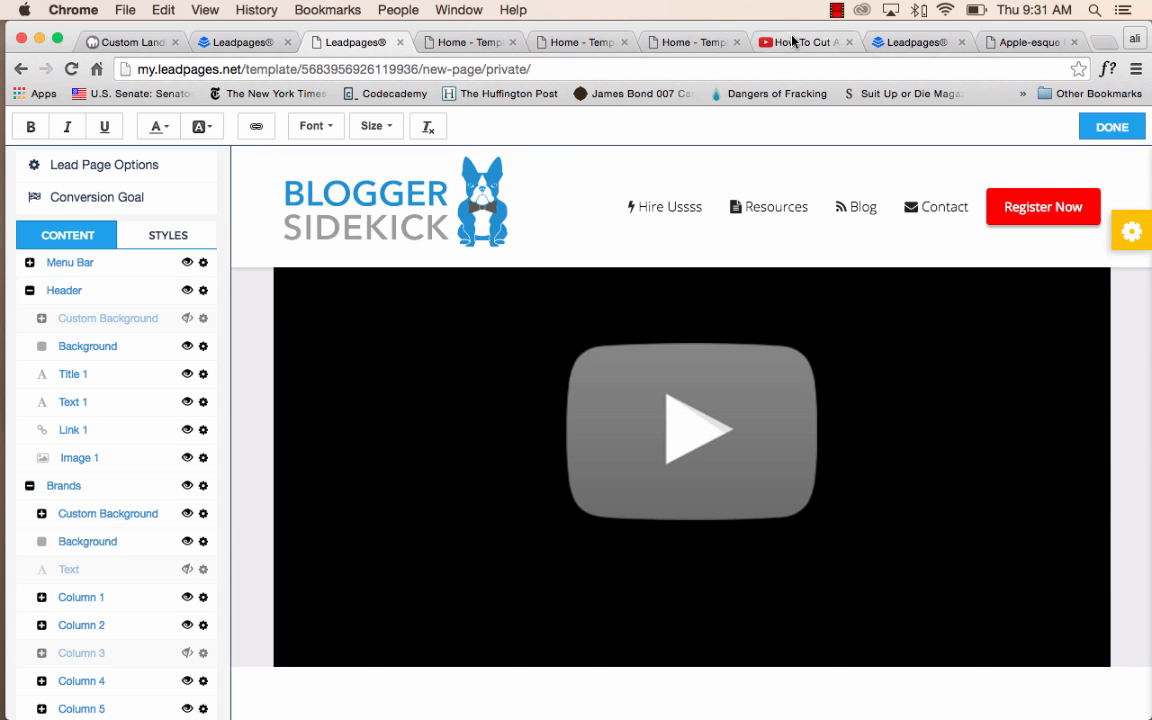
{"action": "left_click", "coordinate": [793, 41]}
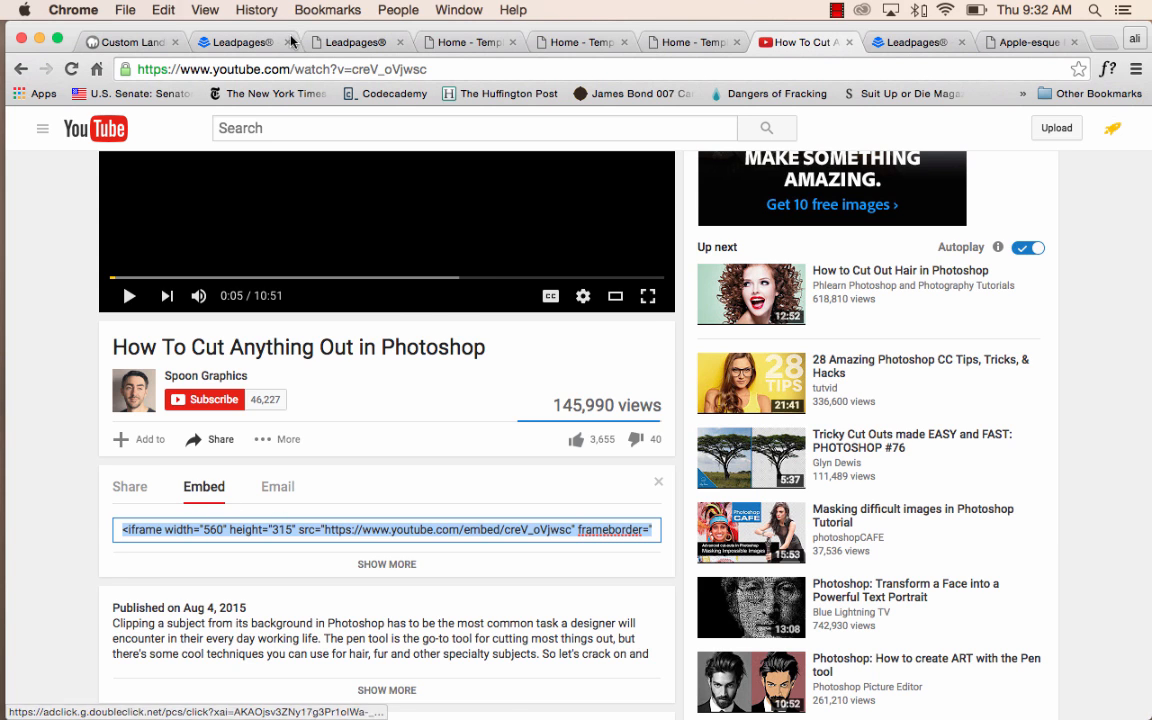
{"action": "left_click", "coordinate": [232, 41]}
{"action": "left_click", "coordinate": [310, 41]}
{"action": "left_click", "coordinate": [704, 396]}
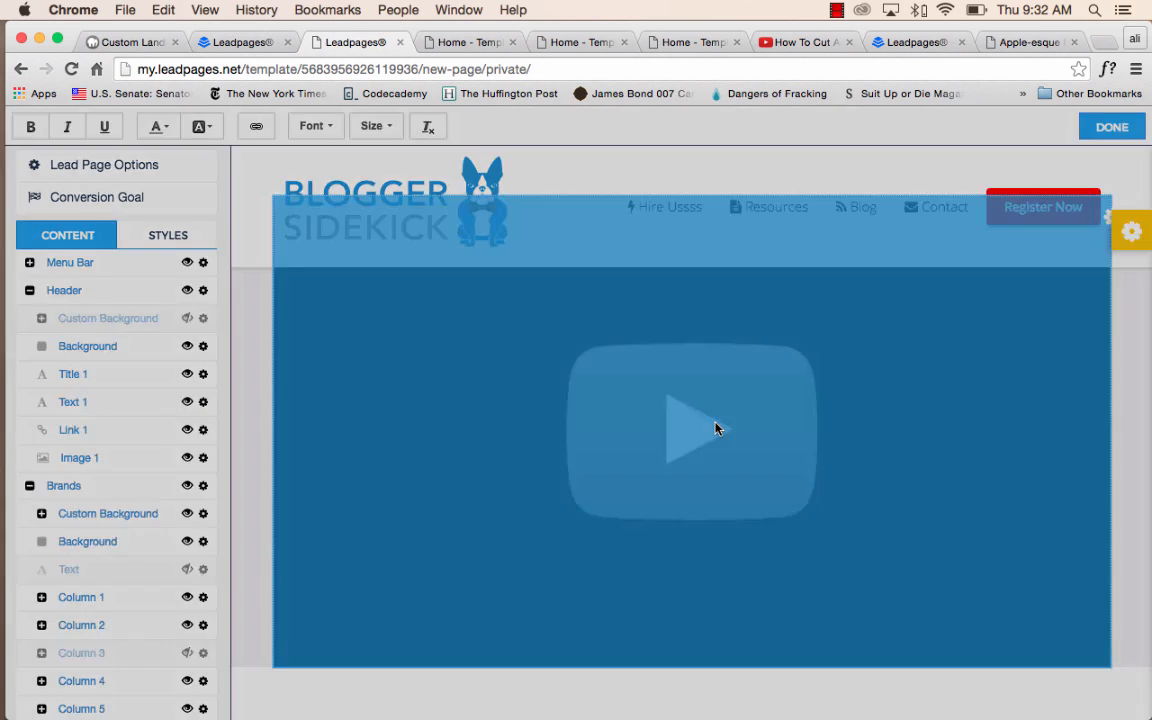
{"action": "type", "text": "<iframe width=\"560\" height=\"315\" src=\"https://www.youtube.com/embed/creV_oVjwsc\" frameborder=\"0\" allowfullscreen></iframe>"}
{"action": "left_click", "coordinate": [919, 342]}
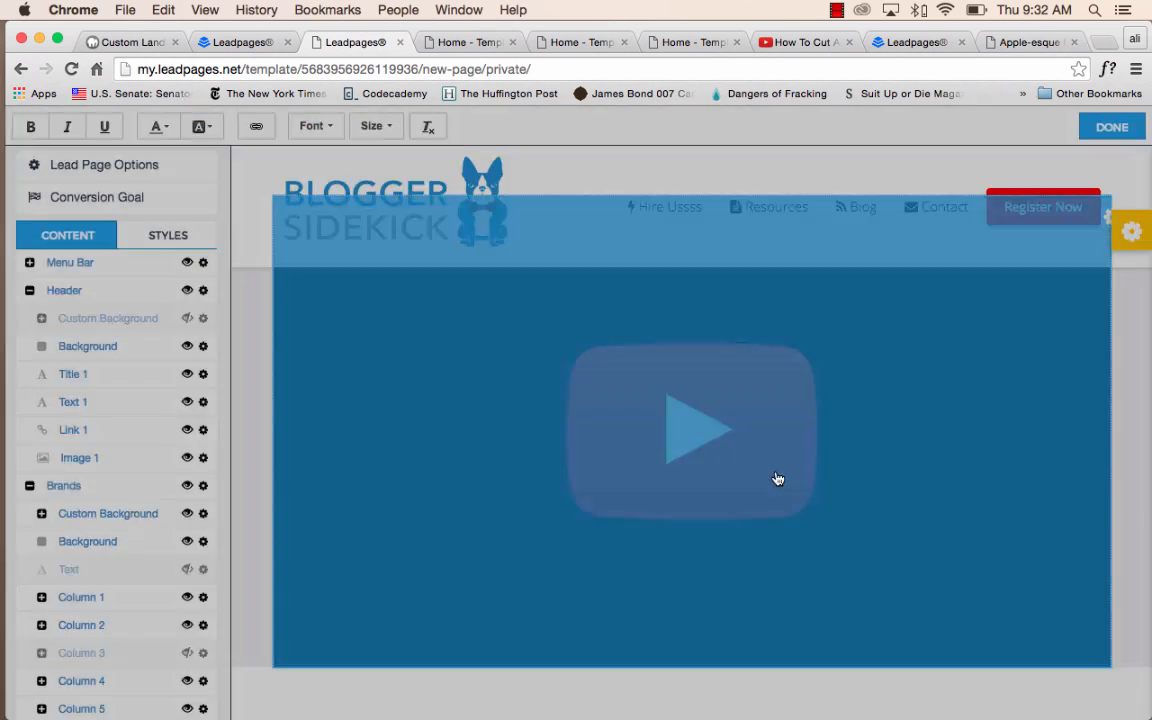
Color the words from "This course contains" up to "you need (a" in the course introduction Dark Gray.
{"action": "scroll", "coordinate": [776, 470], "scroll_direction": "down", "scroll_amount": 3}
{"action": "scroll", "coordinate": [776, 470], "scroll_direction": "down", "scroll_amount": 10}
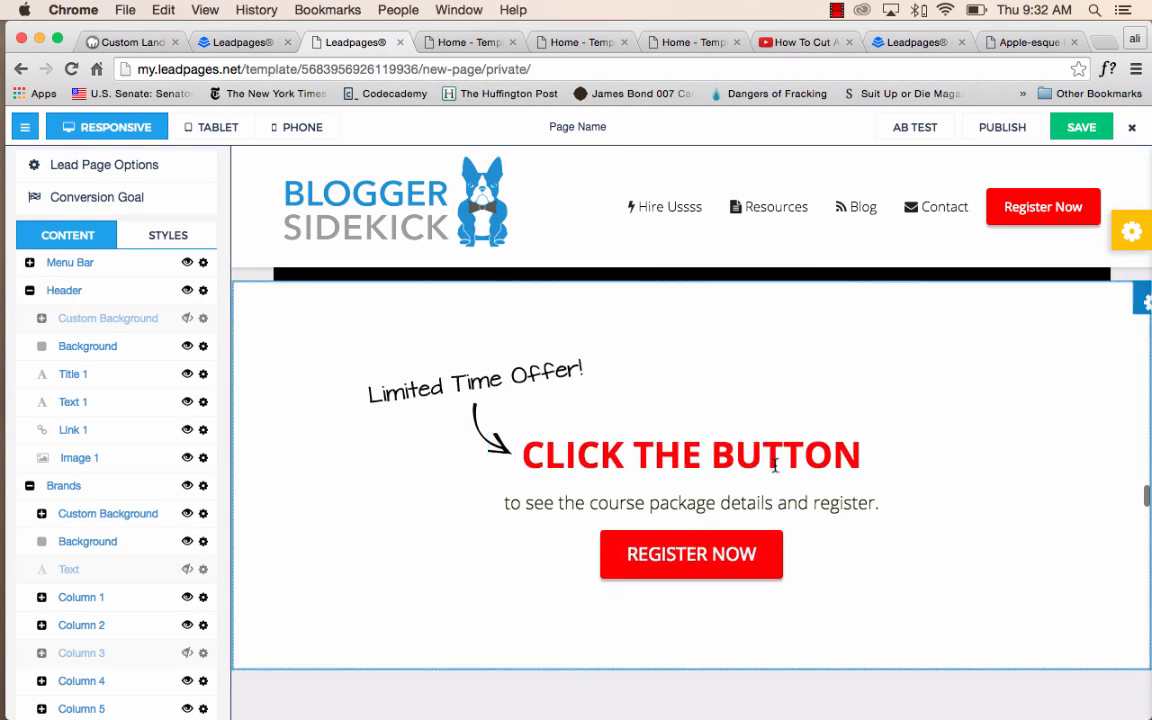
{"action": "left_click", "coordinate": [782, 352]}
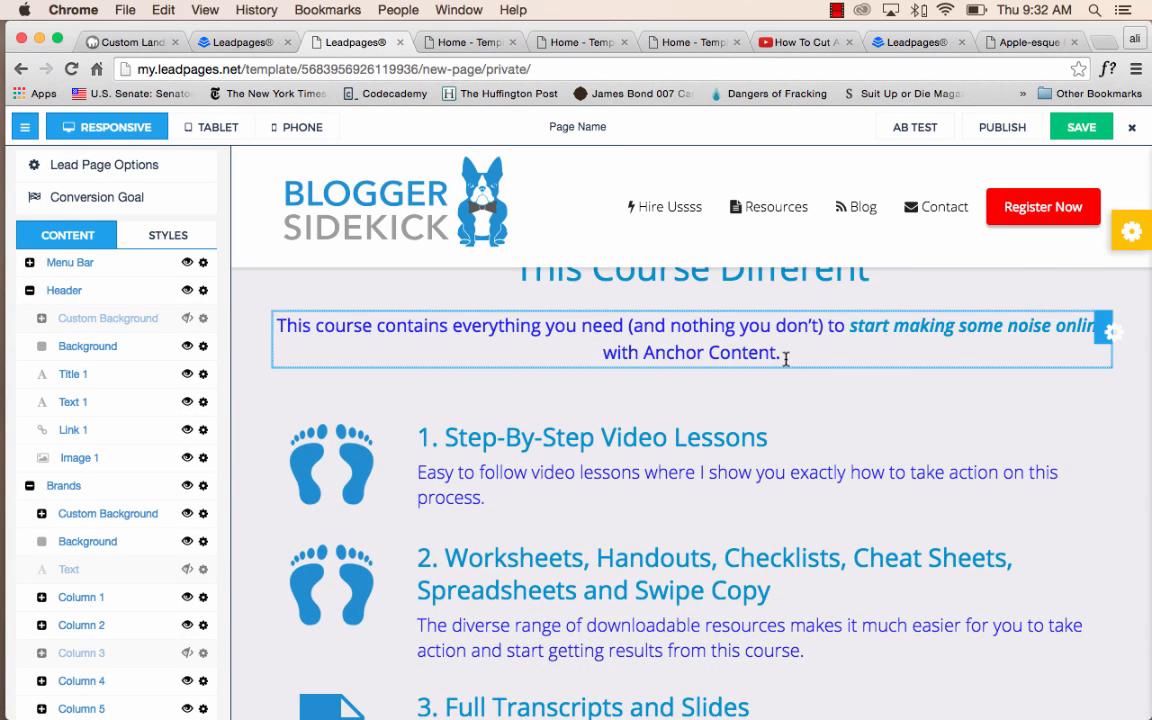
{"action": "left_click_drag", "start_coordinate": [782, 352], "coordinate": [537, 326]}
{"action": "left_click_drag", "start_coordinate": [358, 328], "coordinate": [608, 321]}
{"action": "left_click", "coordinate": [407, 326]}
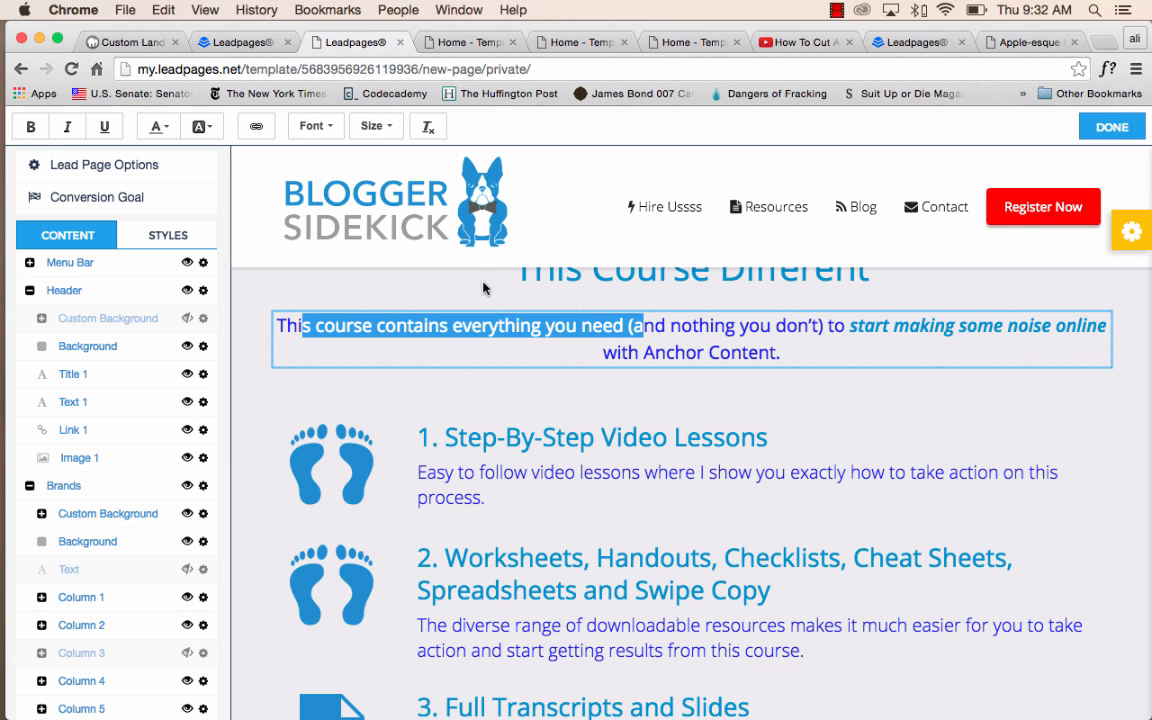
{"action": "left_click", "coordinate": [158, 126]}
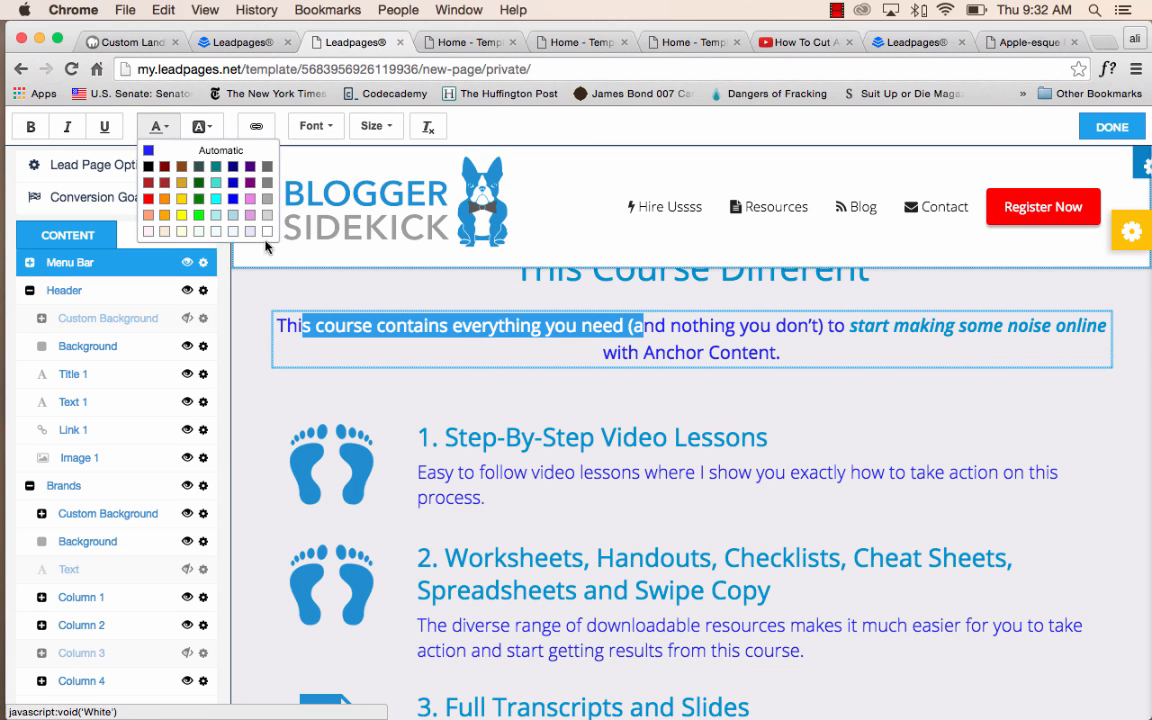
{"action": "left_click", "coordinate": [267, 168]}
{"action": "left_click", "coordinate": [653, 399]}
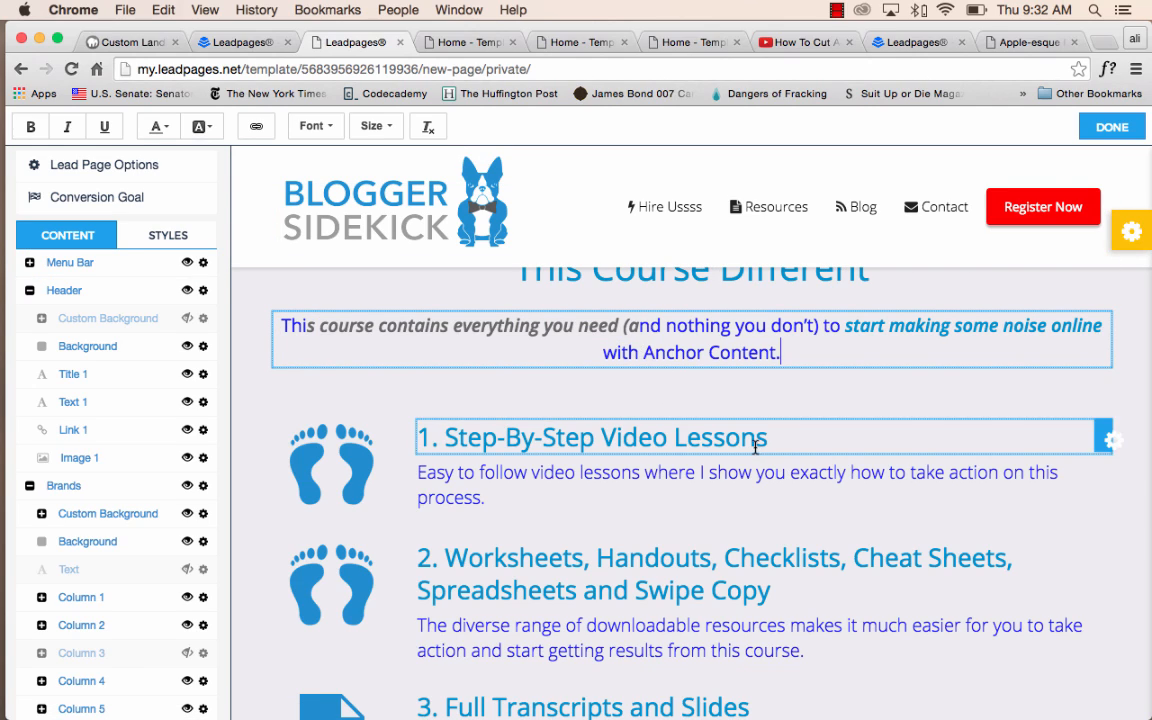
Hide the last feature line and its check icon in the middle pricing column.
{"action": "scroll", "coordinate": [761, 450], "scroll_direction": "down", "scroll_amount": 15}
{"action": "scroll", "coordinate": [748, 450], "scroll_direction": "down", "scroll_amount": 20}
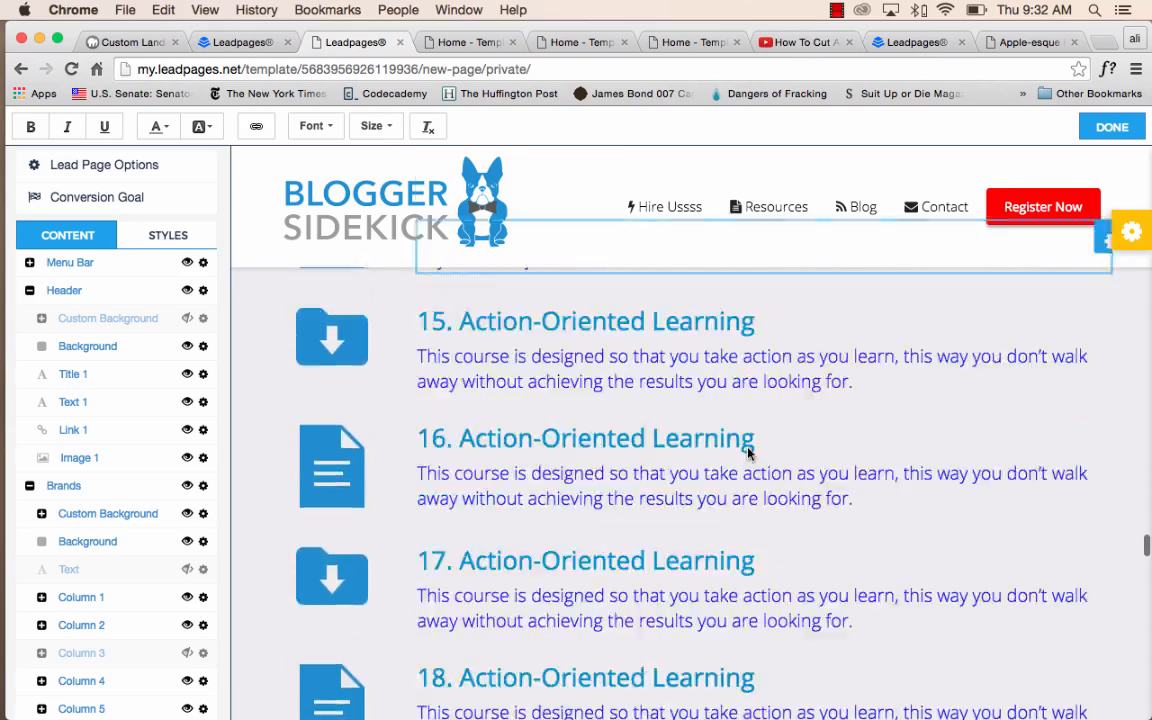
{"action": "scroll", "coordinate": [748, 453], "scroll_direction": "down", "scroll_amount": 20}
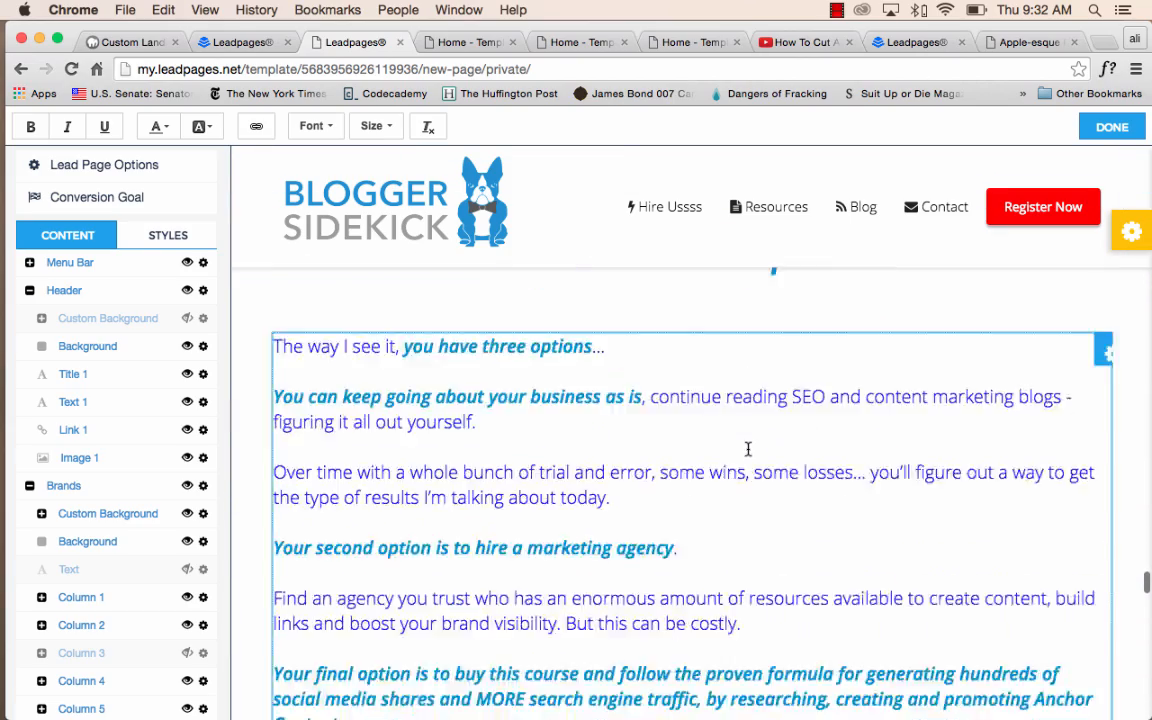
{"action": "scroll", "coordinate": [740, 478], "scroll_direction": "up", "scroll_amount": 2}
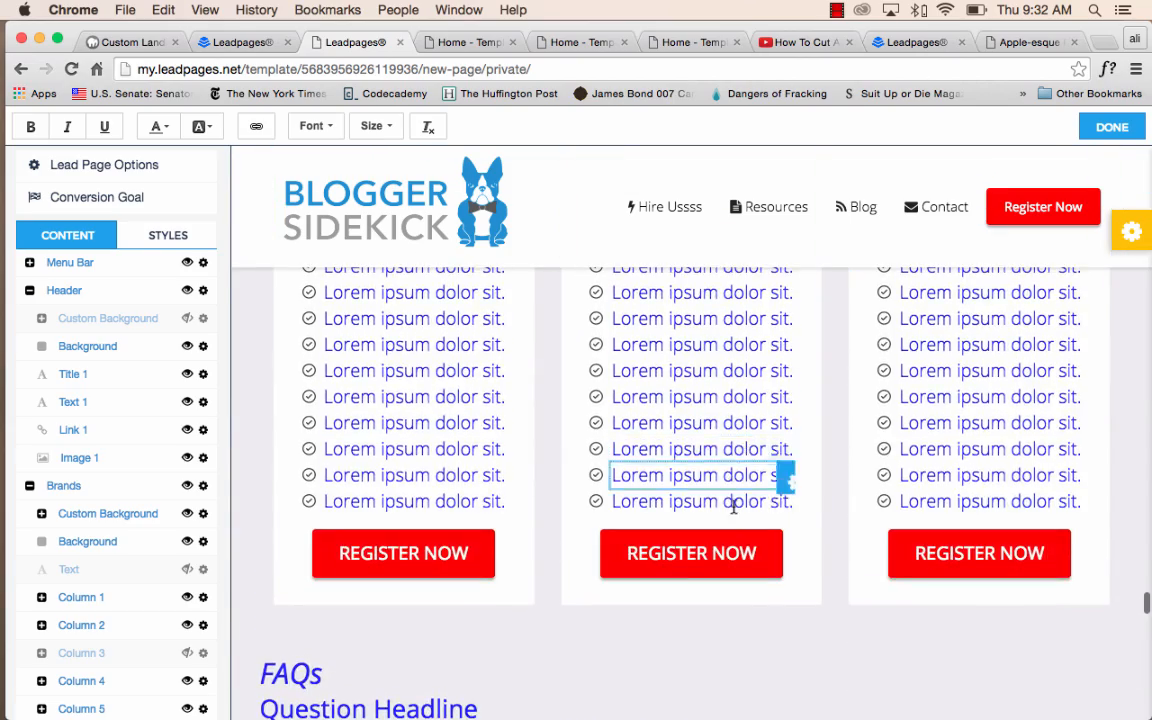
{"action": "left_click", "coordinate": [790, 507]}
{"action": "left_click", "coordinate": [831, 567]}
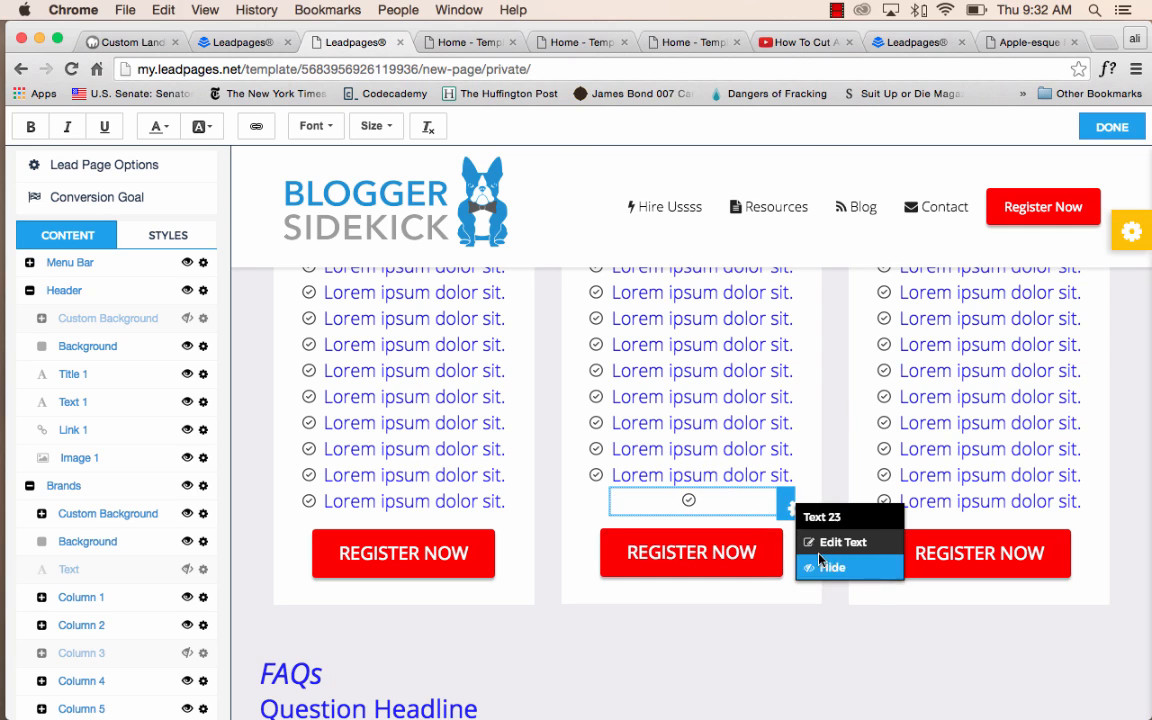
{"action": "left_click", "coordinate": [700, 504]}
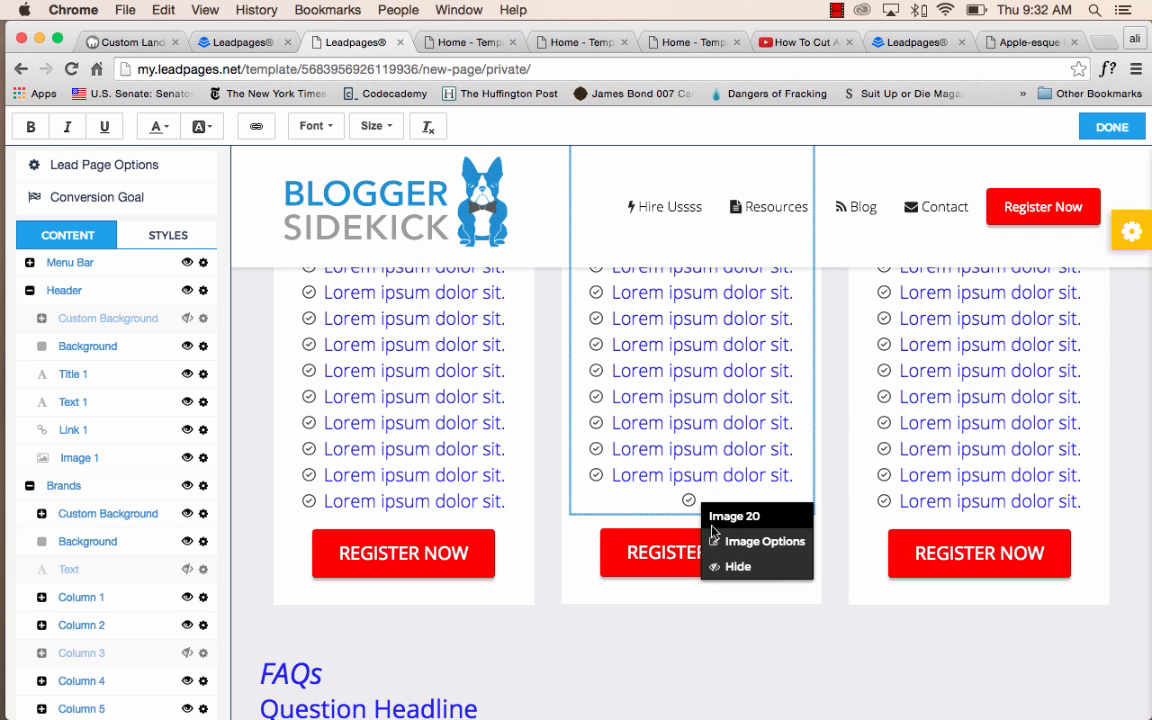
{"action": "left_click", "coordinate": [736, 496]}
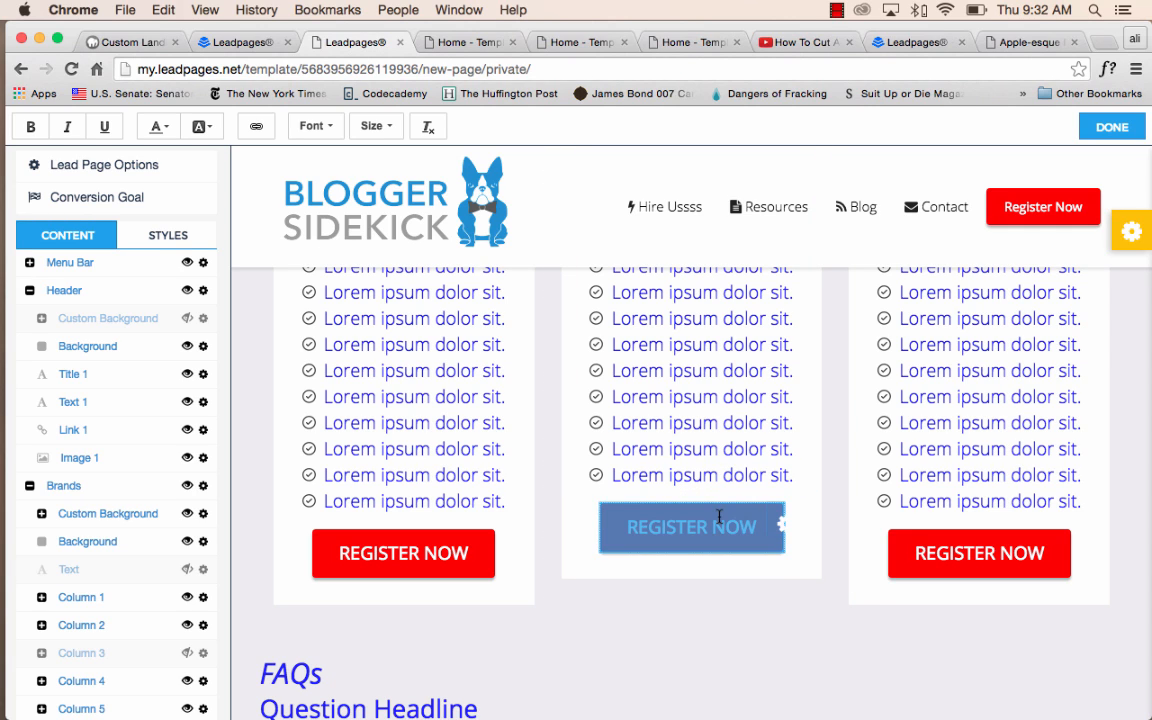
Look through the Course Package Options, the FAQs and the closing contact section with the signature.
{"action": "scroll", "coordinate": [700, 510], "scroll_direction": "up", "scroll_amount": 5}
{"action": "scroll", "coordinate": [725, 525], "scroll_direction": "up", "scroll_amount": 3}
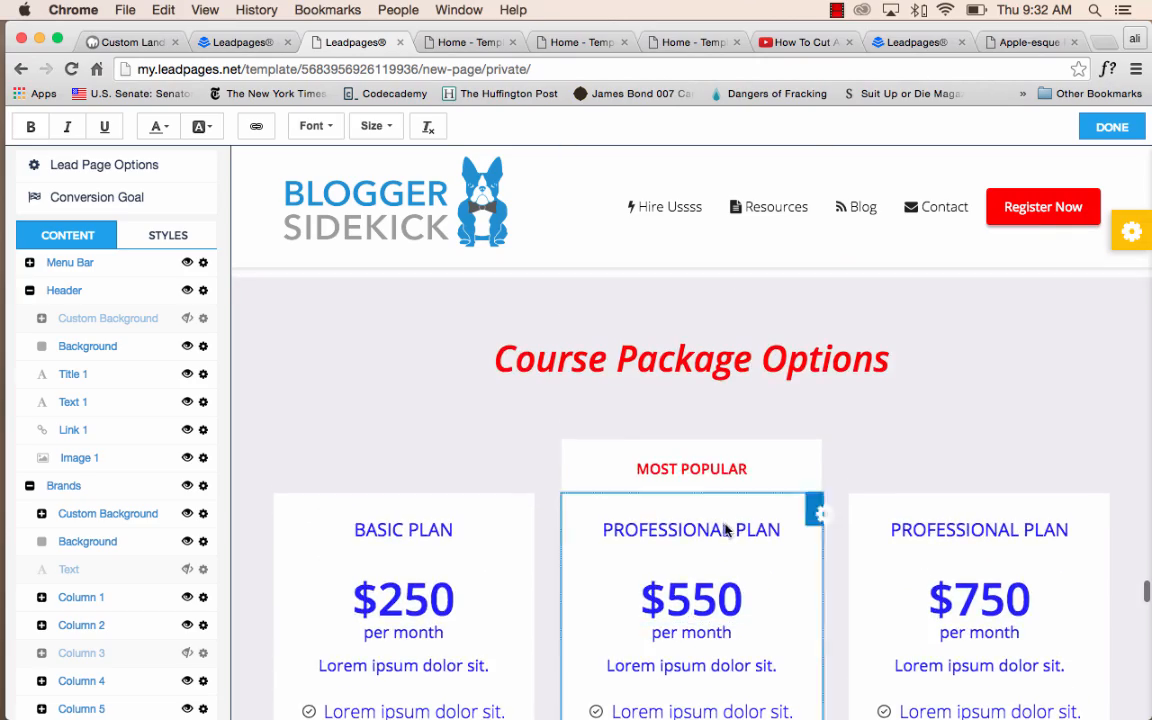
{"action": "scroll", "coordinate": [725, 525], "scroll_direction": "down", "scroll_amount": 5}
{"action": "scroll", "coordinate": [725, 527], "scroll_direction": "down", "scroll_amount": 10}
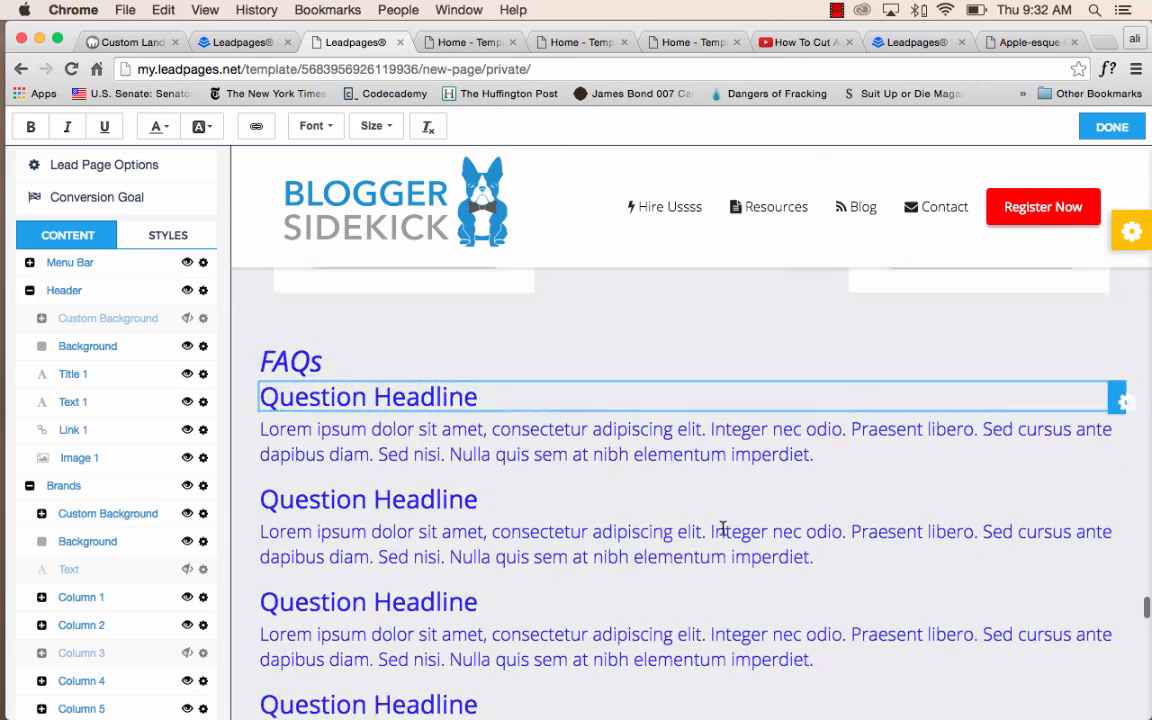
{"action": "scroll", "coordinate": [553, 515], "scroll_direction": "down", "scroll_amount": 15}
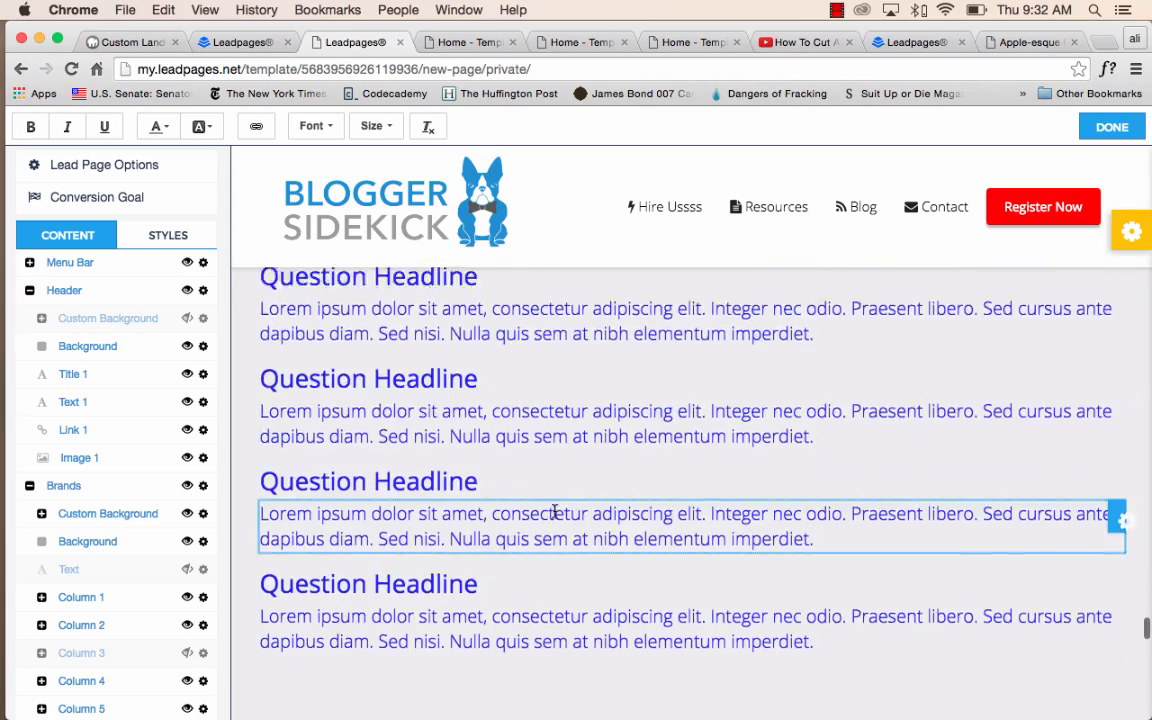
{"action": "scroll", "coordinate": [556, 510], "scroll_direction": "down", "scroll_amount": 20}
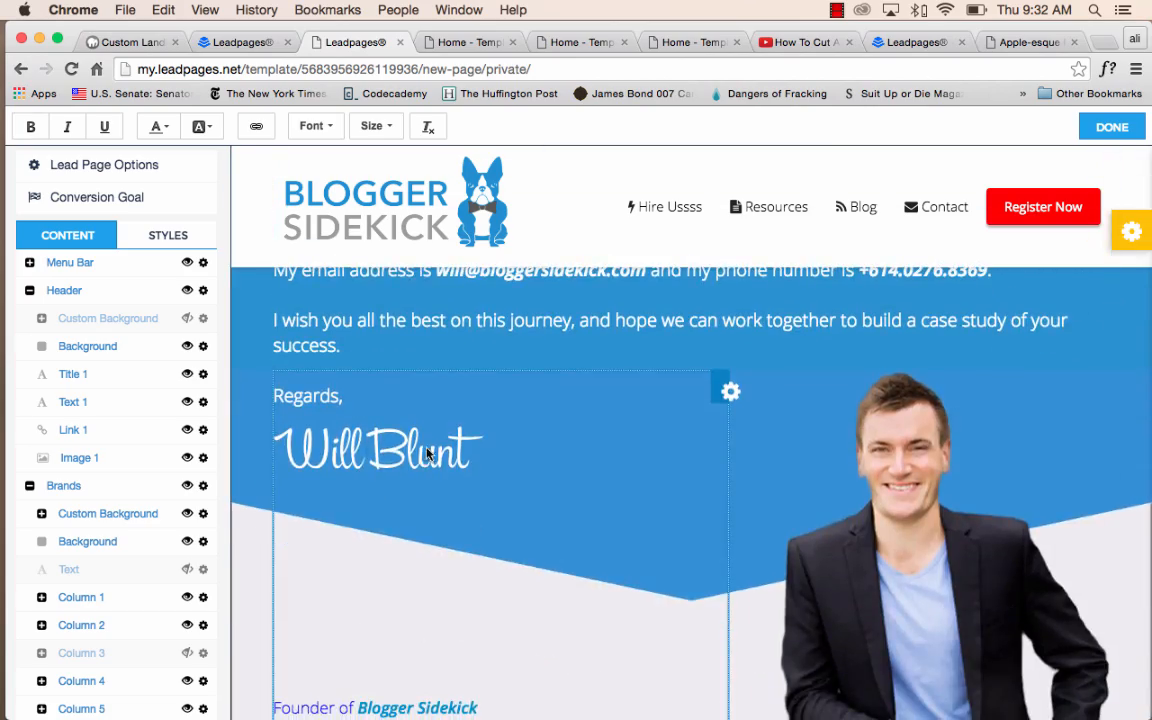
{"action": "scroll", "coordinate": [427, 453], "scroll_direction": "up", "scroll_amount": 2}
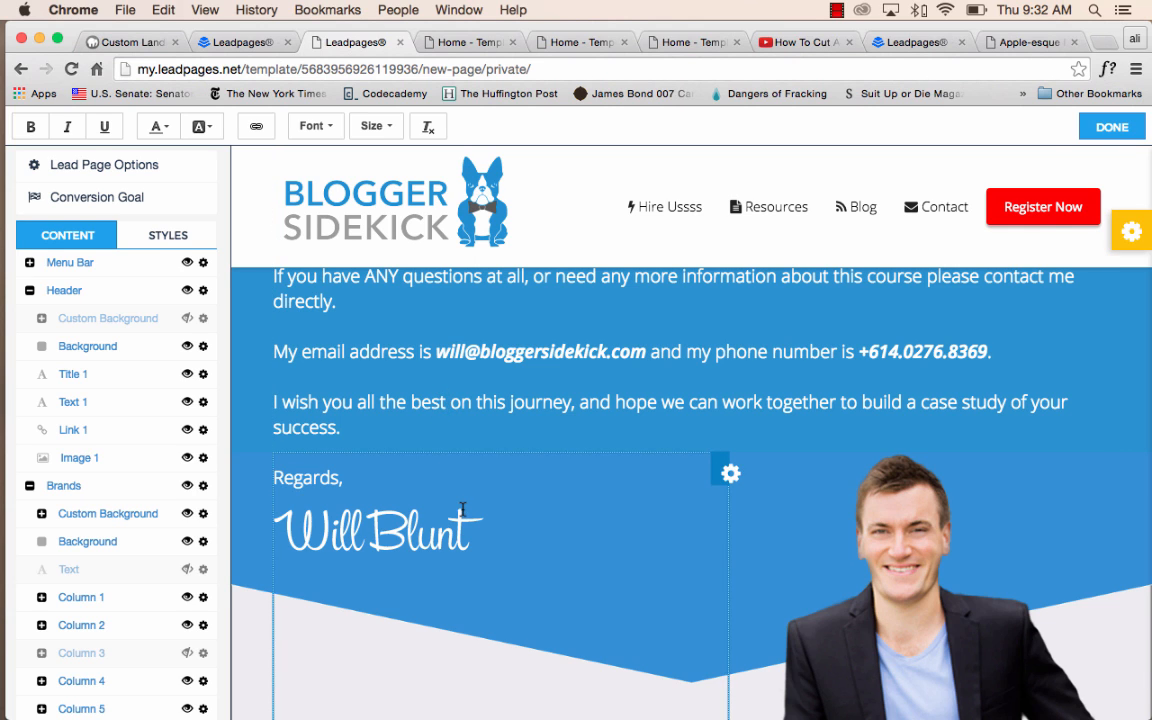
{"action": "scroll", "coordinate": [307, 511], "scroll_direction": "up", "scroll_amount": 1}
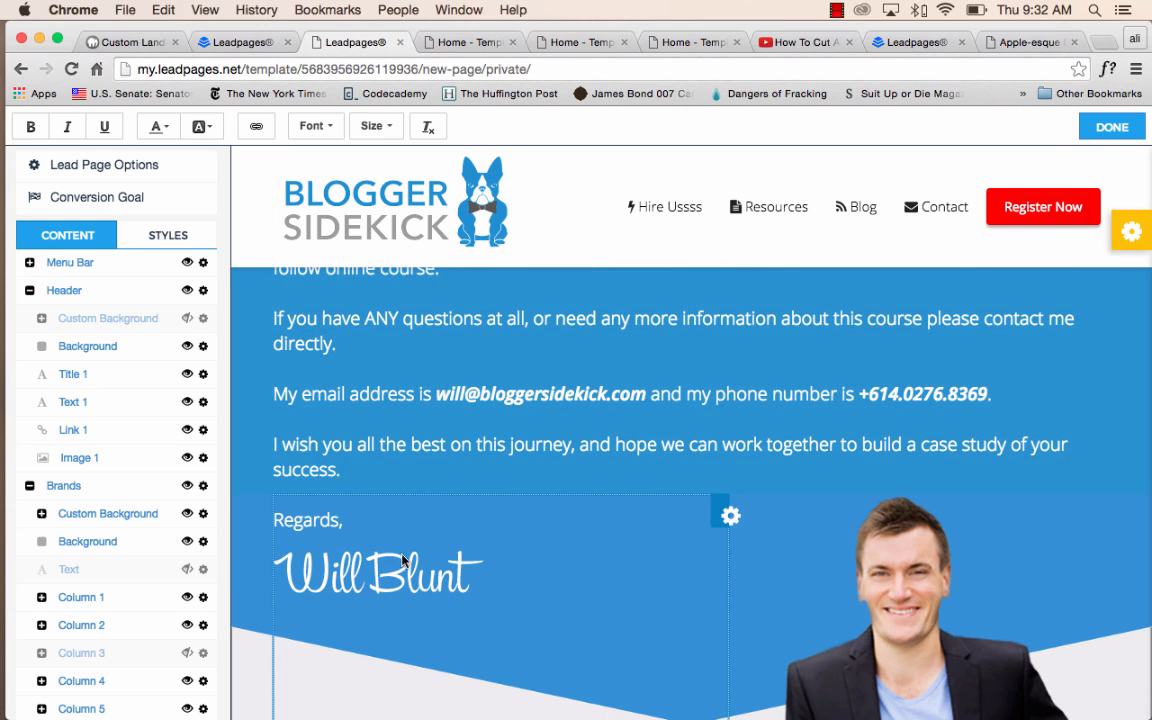
Replace the signature image in the FinalThoughts1 section with the red campfire picture from the image library.
{"action": "scroll", "coordinate": [168, 497], "scroll_direction": "down", "scroll_amount": 20}
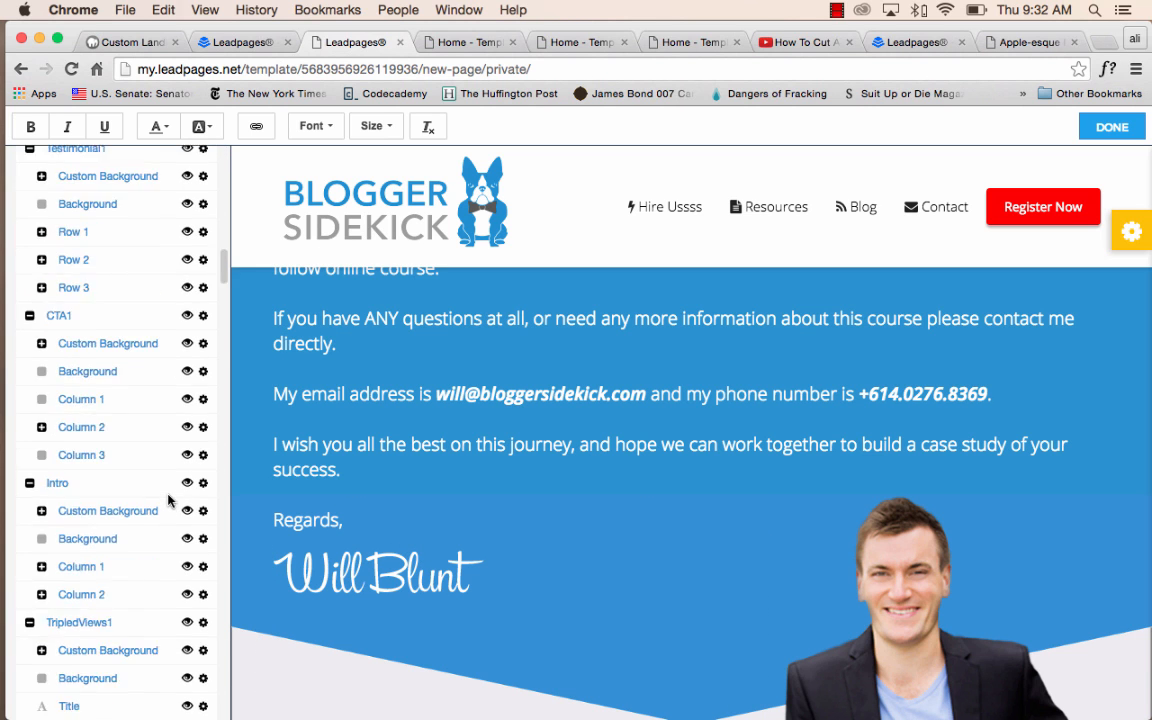
{"action": "scroll", "coordinate": [168, 497], "scroll_direction": "down", "scroll_amount": 15}
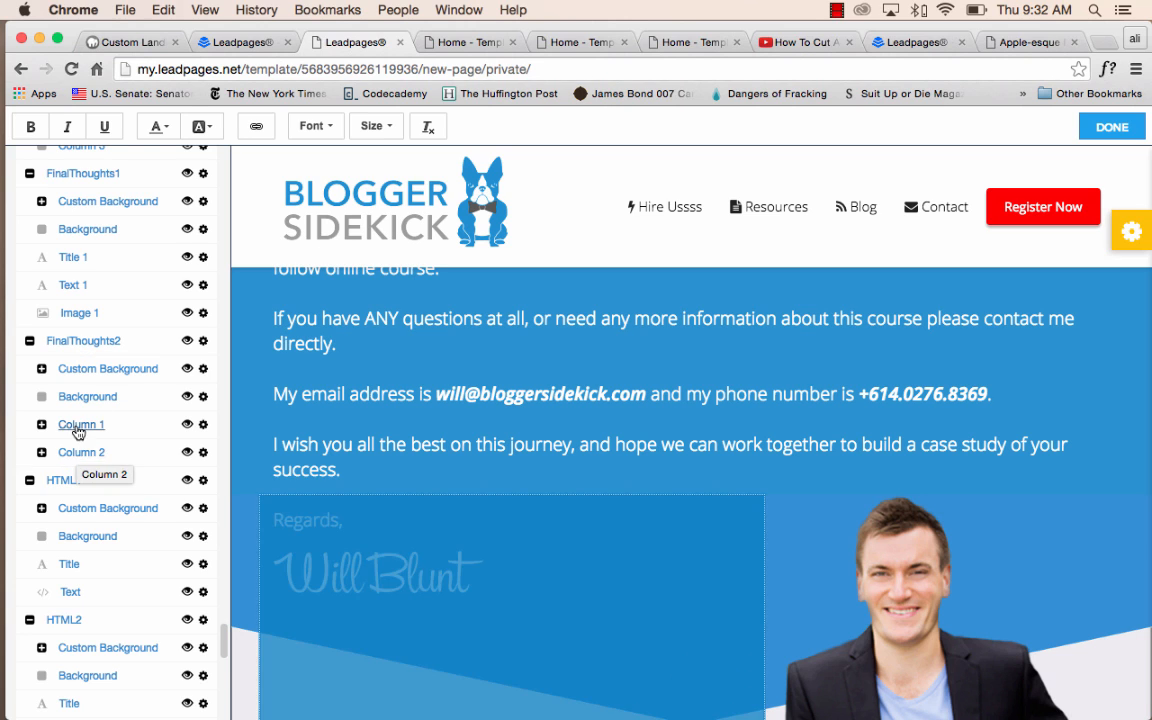
{"action": "left_click", "coordinate": [42, 425]}
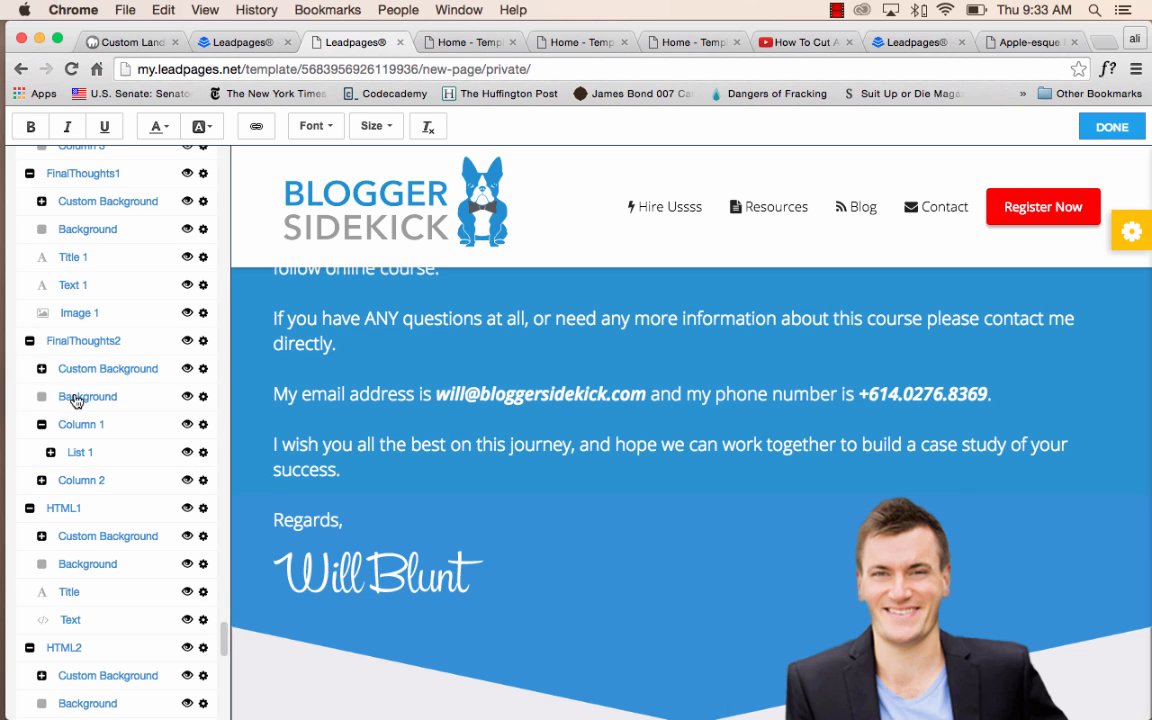
{"action": "scroll", "coordinate": [80, 400], "scroll_direction": "up", "scroll_amount": 3}
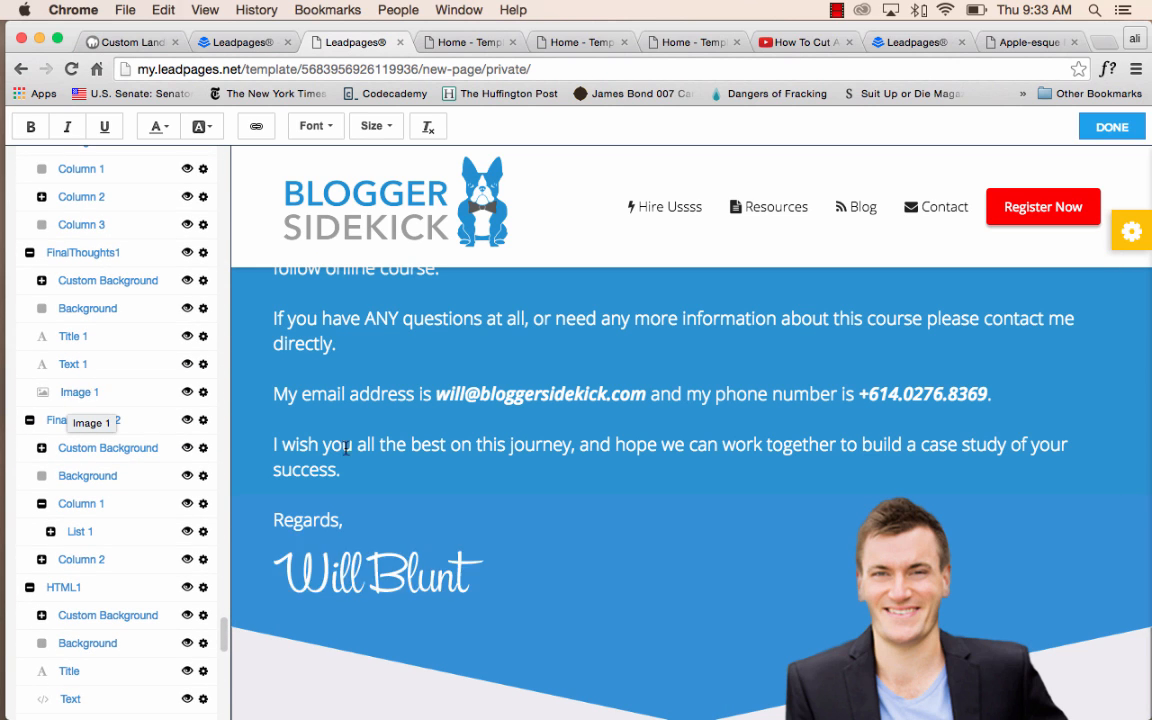
{"action": "scroll", "coordinate": [405, 453], "scroll_direction": "down", "scroll_amount": 5}
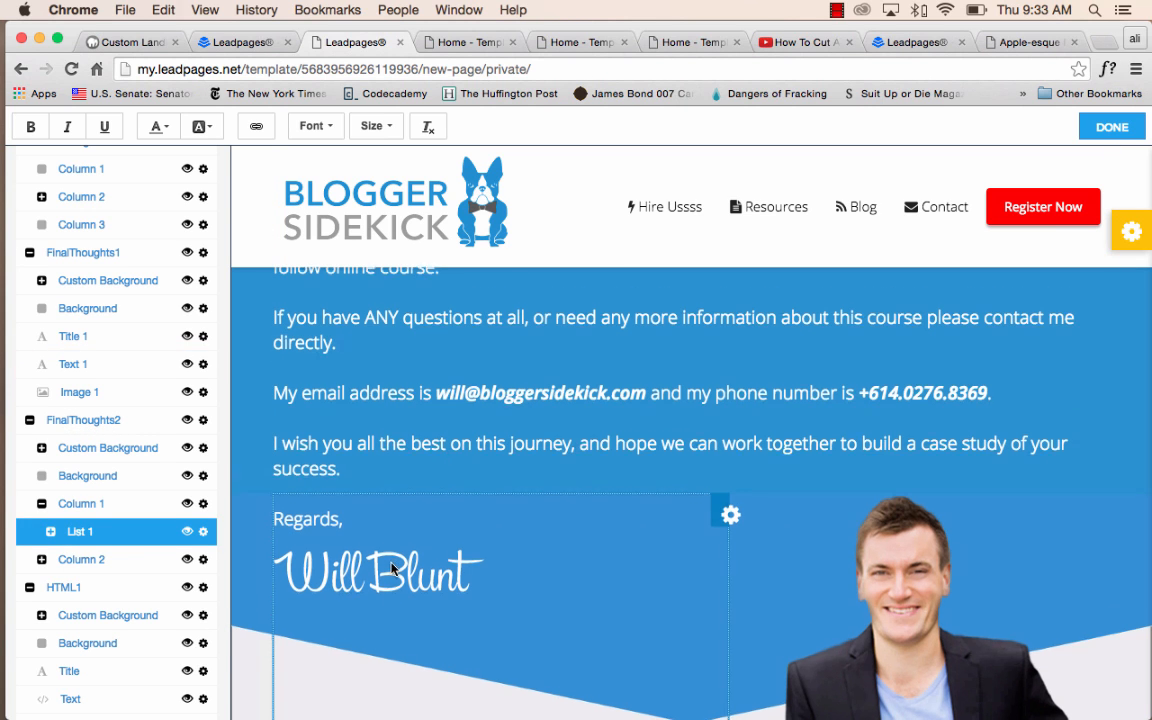
{"action": "scroll", "coordinate": [470, 520], "scroll_direction": "up", "scroll_amount": 3}
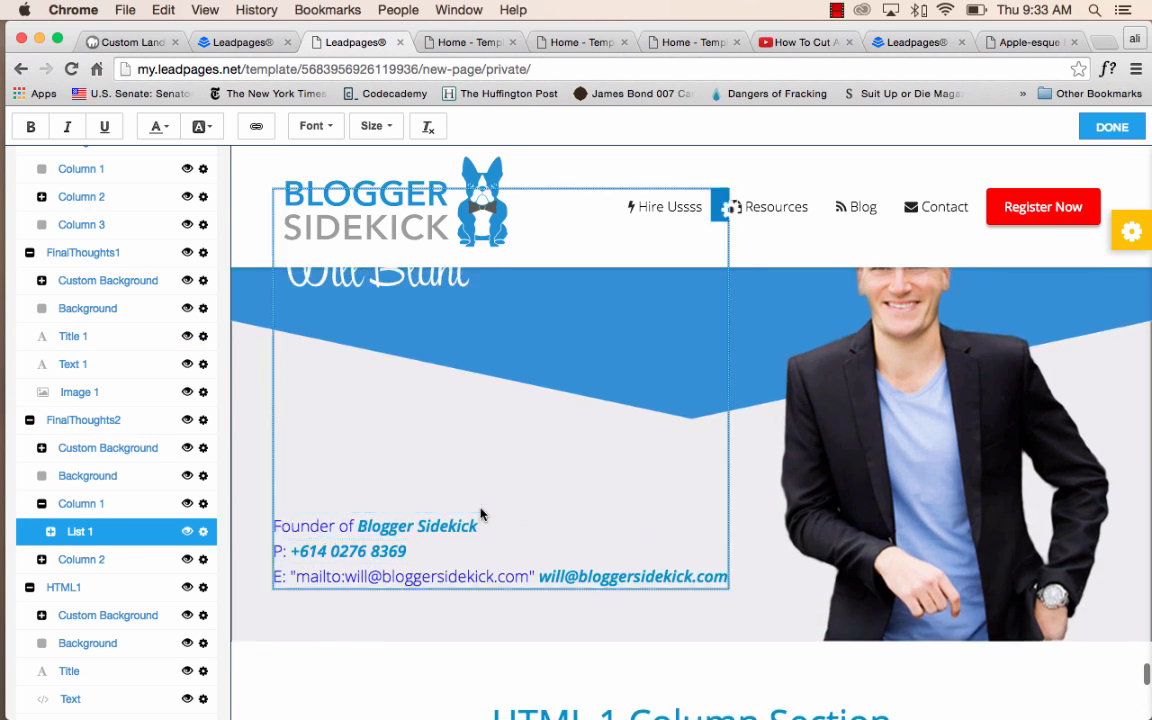
{"action": "left_click", "coordinate": [203, 394]}
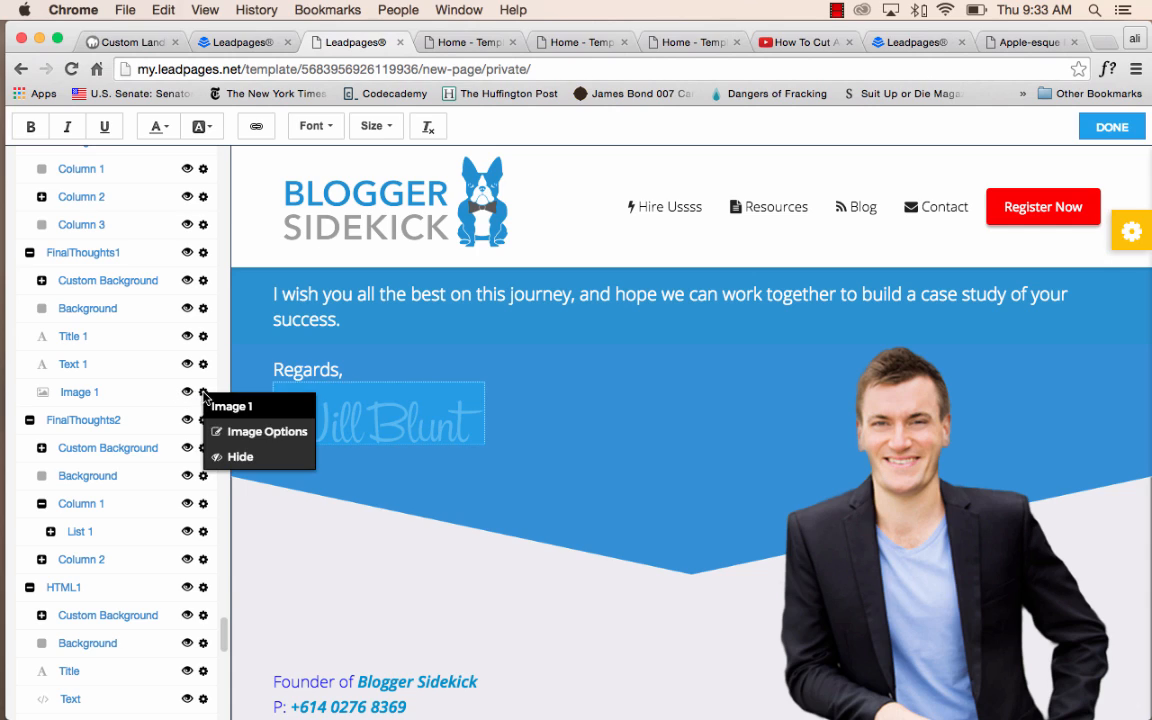
{"action": "left_click", "coordinate": [226, 437]}
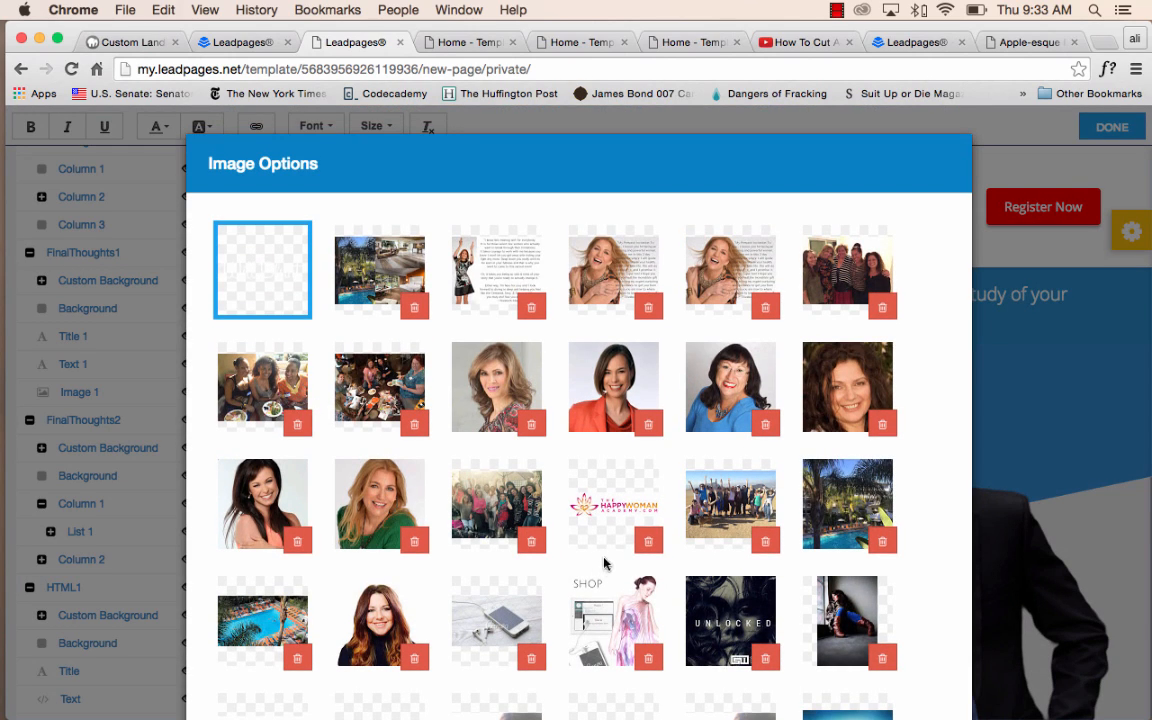
{"action": "left_click", "coordinate": [606, 520]}
{"action": "scroll", "coordinate": [707, 654], "scroll_direction": "down", "scroll_amount": 10}
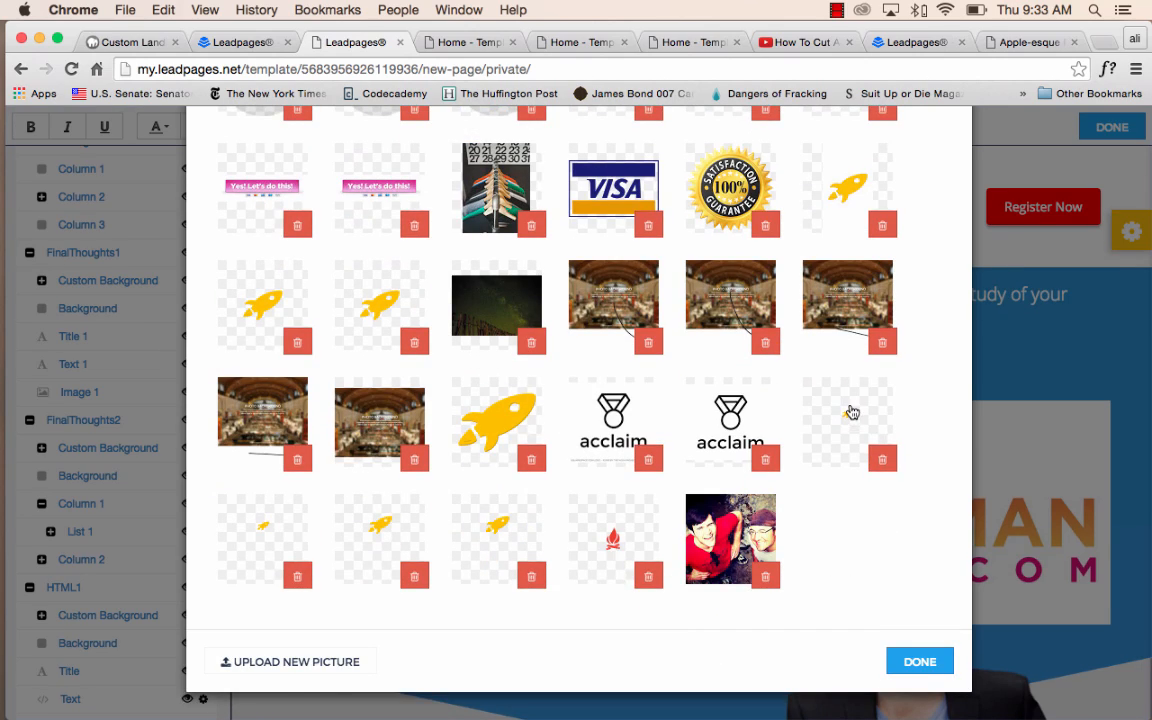
{"action": "left_click", "coordinate": [658, 538]}
{"action": "left_click", "coordinate": [918, 662]}
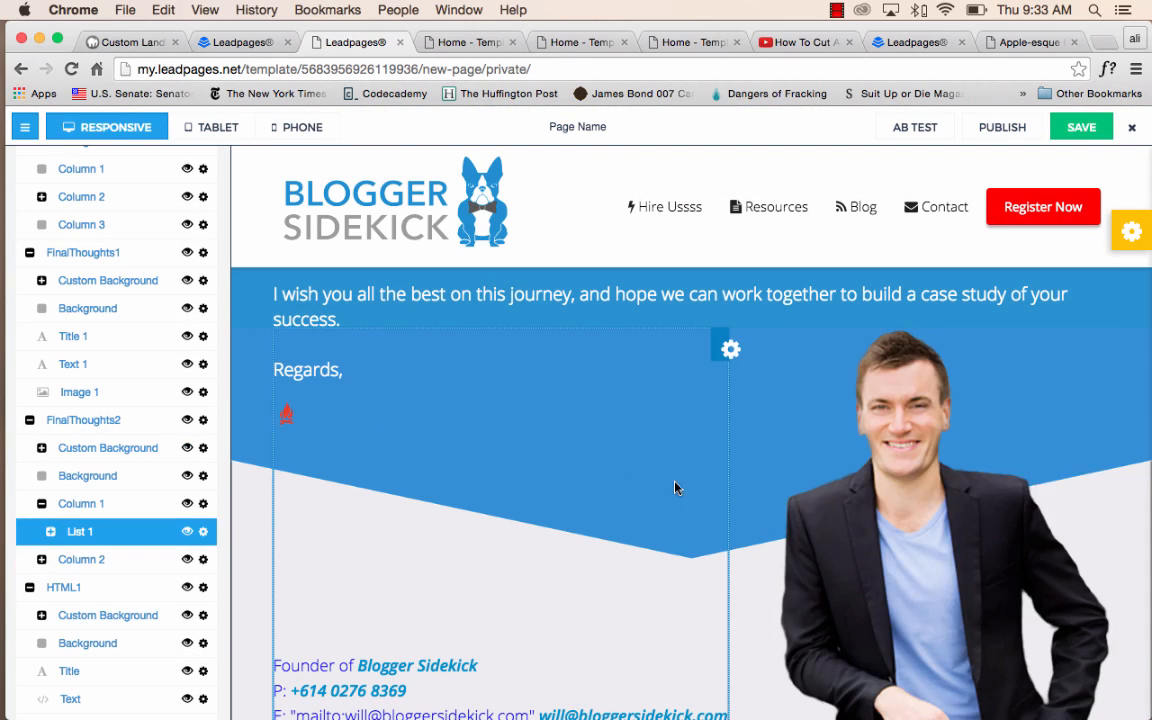
Look through the HTML column sections, the one-column section's embed options and the bonus testimonials.
{"action": "scroll", "coordinate": [675, 487], "scroll_direction": "down", "scroll_amount": 10}
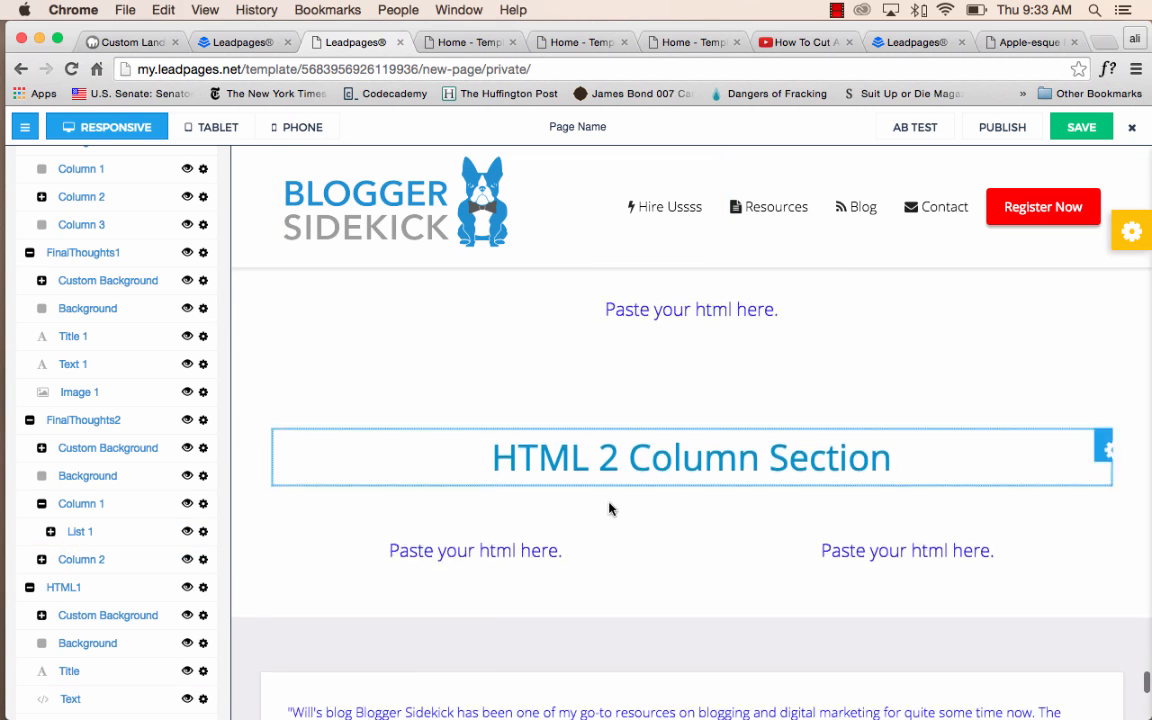
{"action": "scroll", "coordinate": [640, 470], "scroll_direction": "up", "scroll_amount": 3}
{"action": "left_click", "coordinate": [680, 420]}
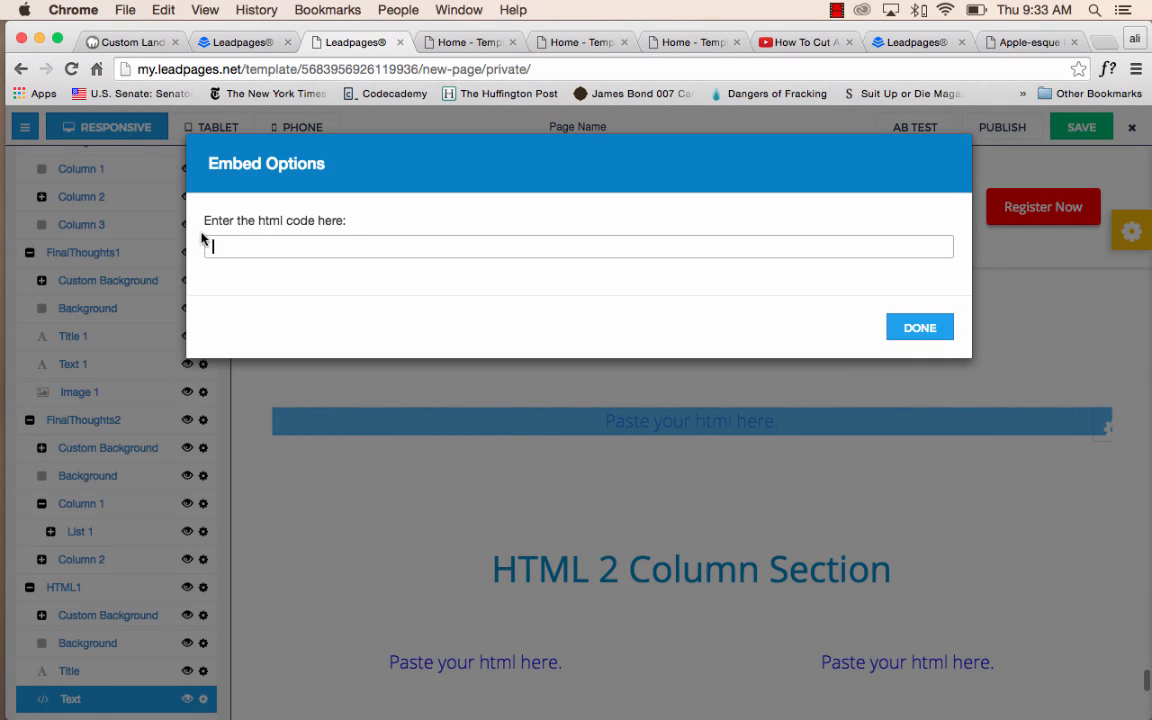
{"action": "left_click", "coordinate": [919, 328]}
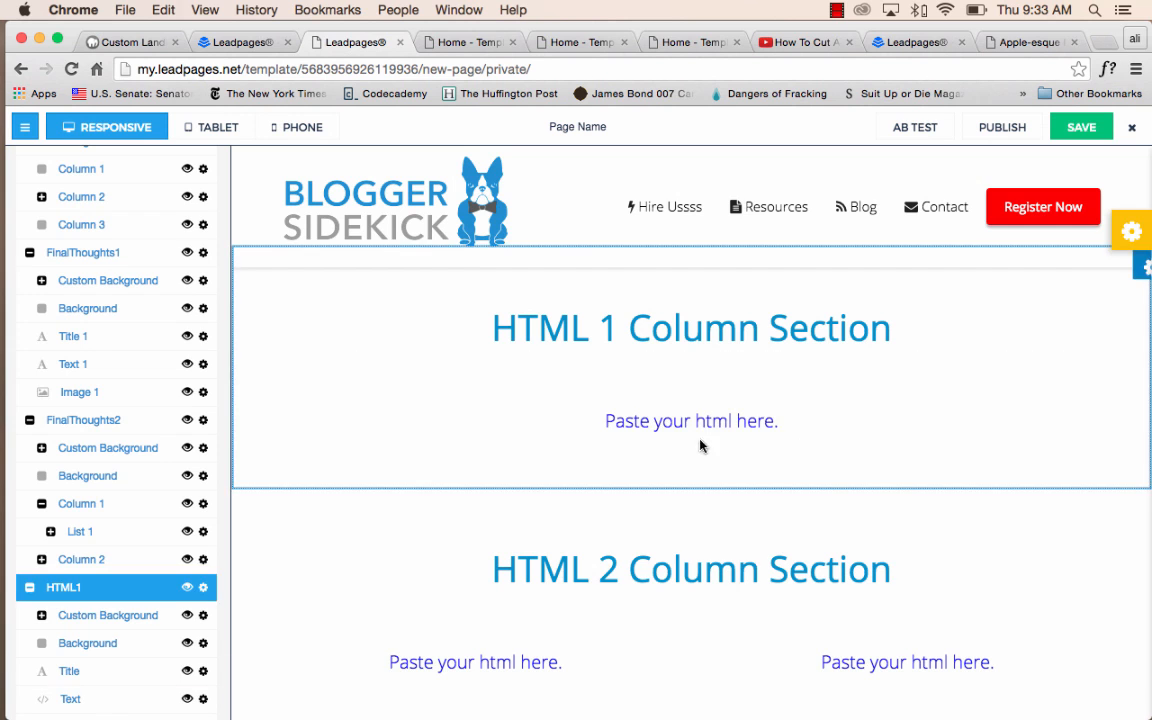
{"action": "scroll", "coordinate": [710, 460], "scroll_direction": "down", "scroll_amount": 2}
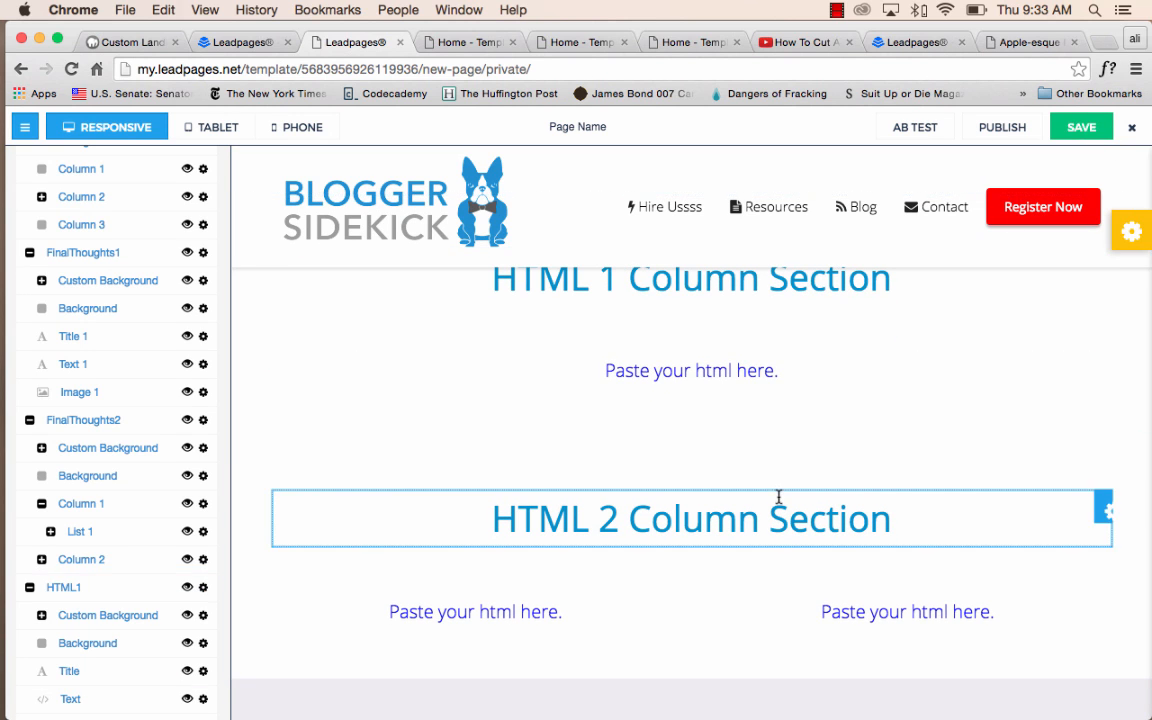
{"action": "scroll", "coordinate": [778, 497], "scroll_direction": "down", "scroll_amount": 4}
{"action": "scroll", "coordinate": [781, 502], "scroll_direction": "down", "scroll_amount": 3}
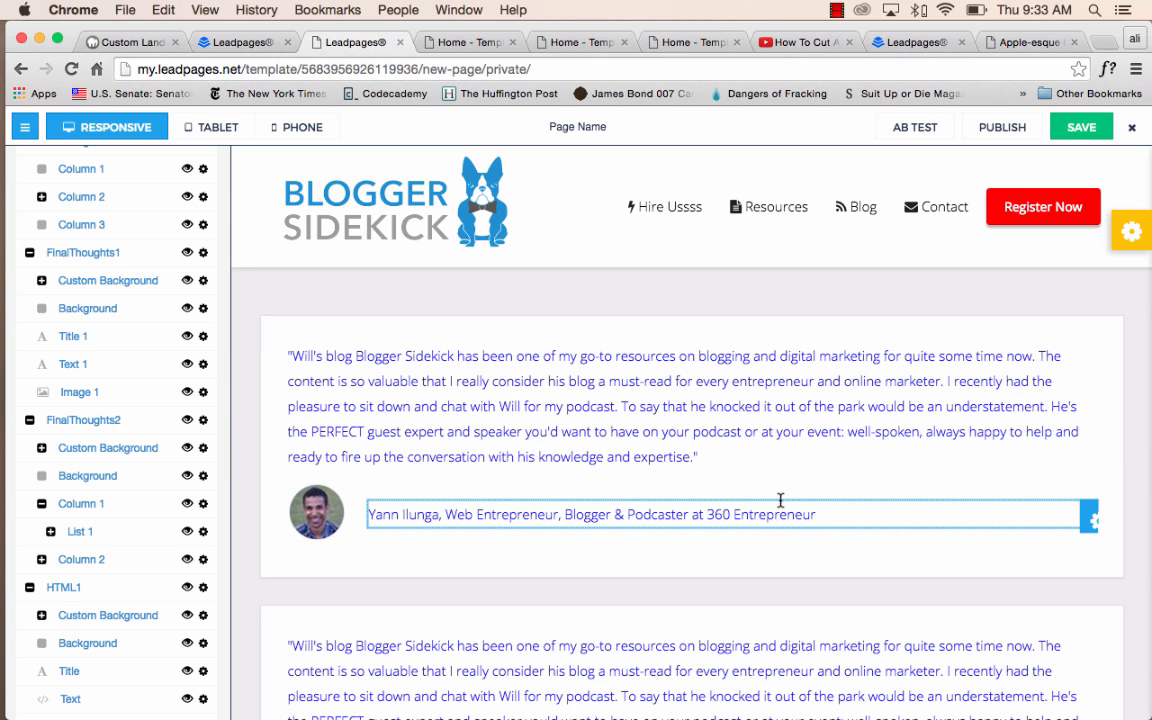
{"action": "scroll", "coordinate": [786, 493], "scroll_direction": "down", "scroll_amount": 5}
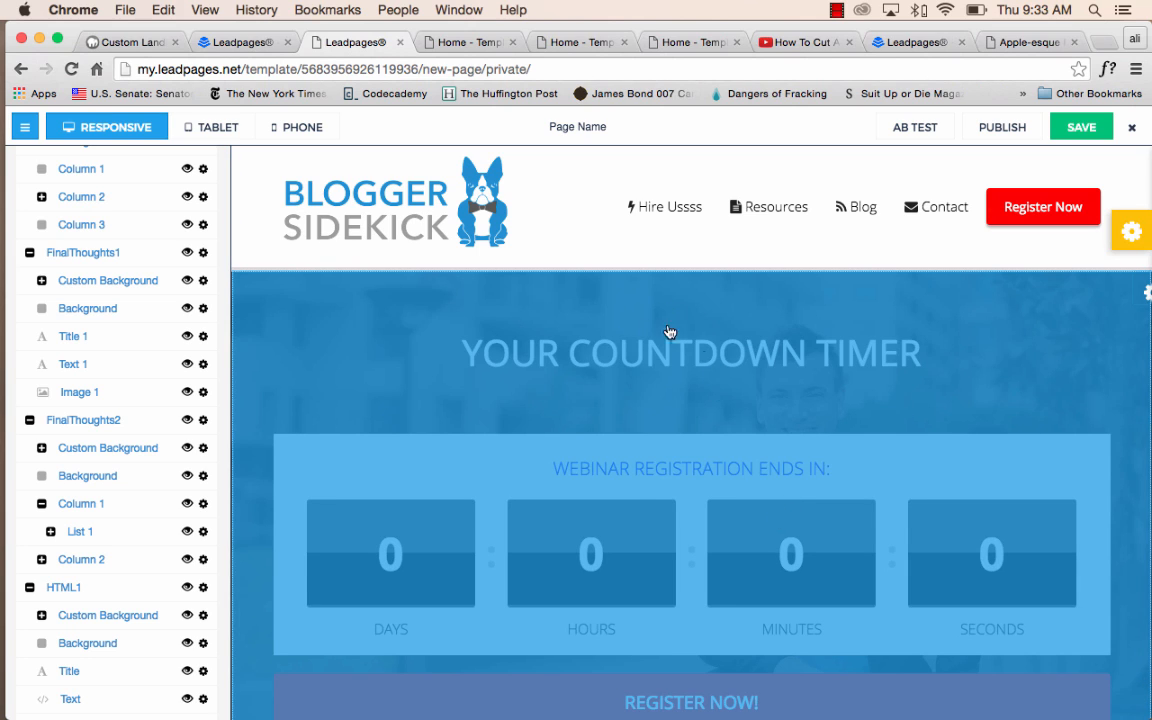
Set the countdown timer to end on May 18, 2016 at 9:24 am.
{"action": "scroll", "coordinate": [766, 499], "scroll_direction": "down", "scroll_amount": 3}
{"action": "scroll", "coordinate": [780, 495], "scroll_direction": "up", "scroll_amount": 4}
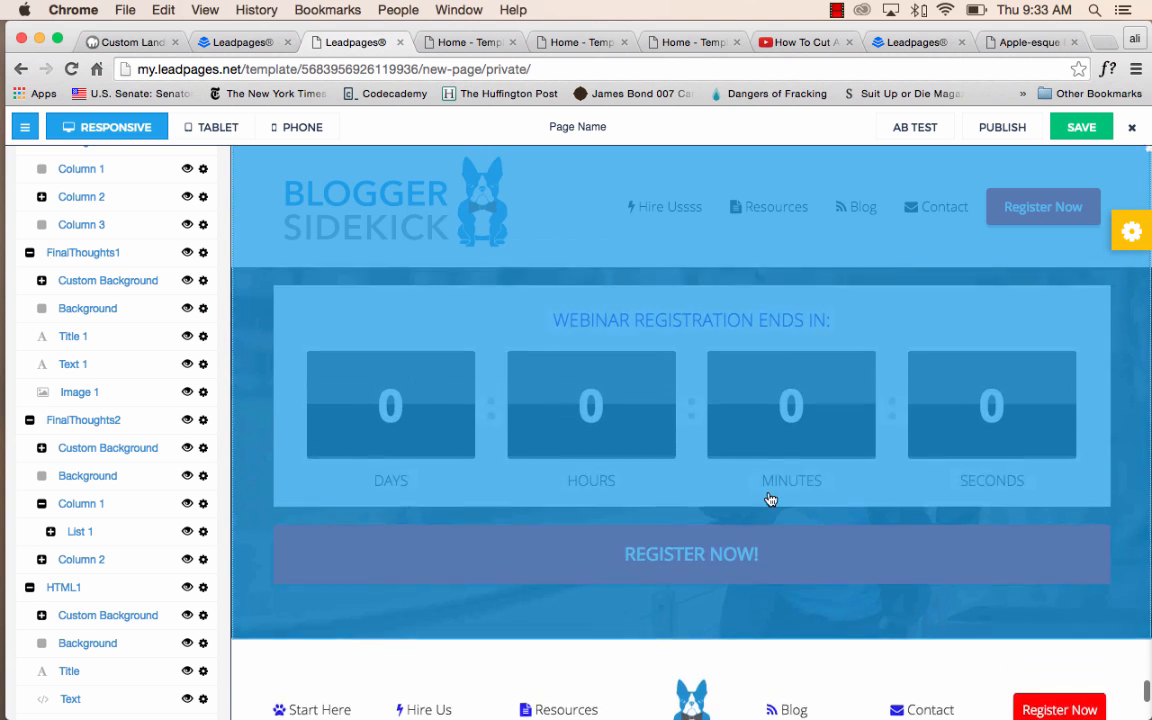
{"action": "scroll", "coordinate": [730, 381], "scroll_direction": "up", "scroll_amount": 2}
{"action": "scroll", "coordinate": [728, 396], "scroll_direction": "down", "scroll_amount": 4}
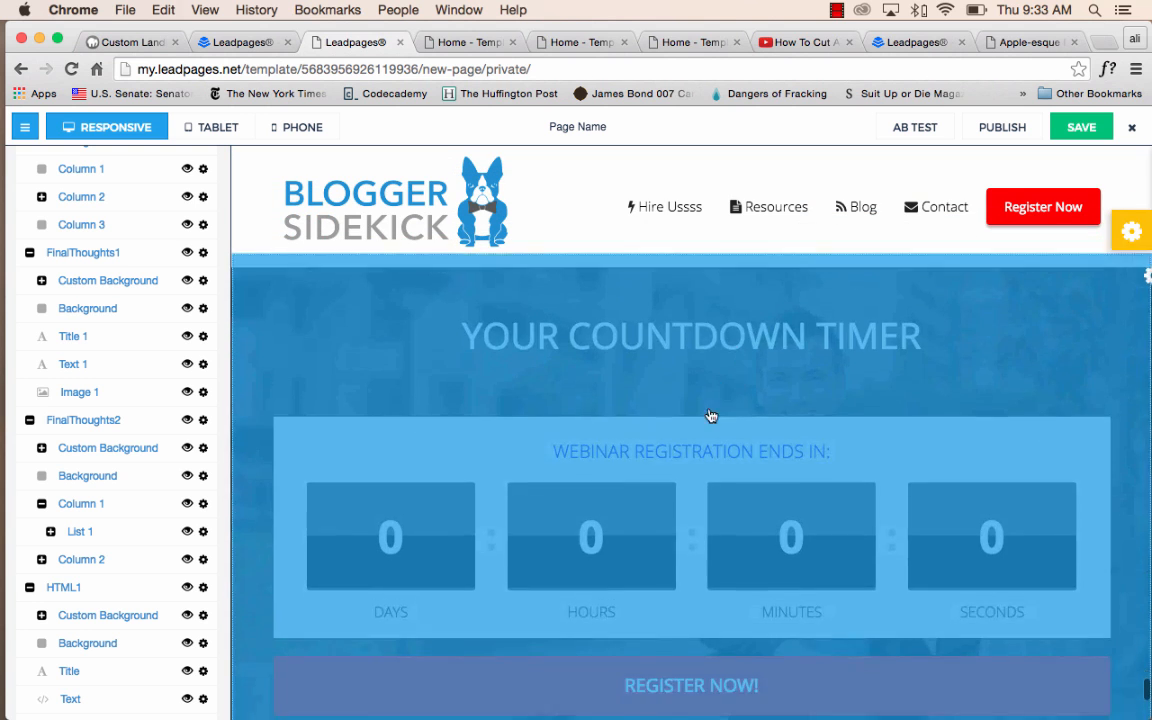
{"action": "left_click", "coordinate": [684, 343]}
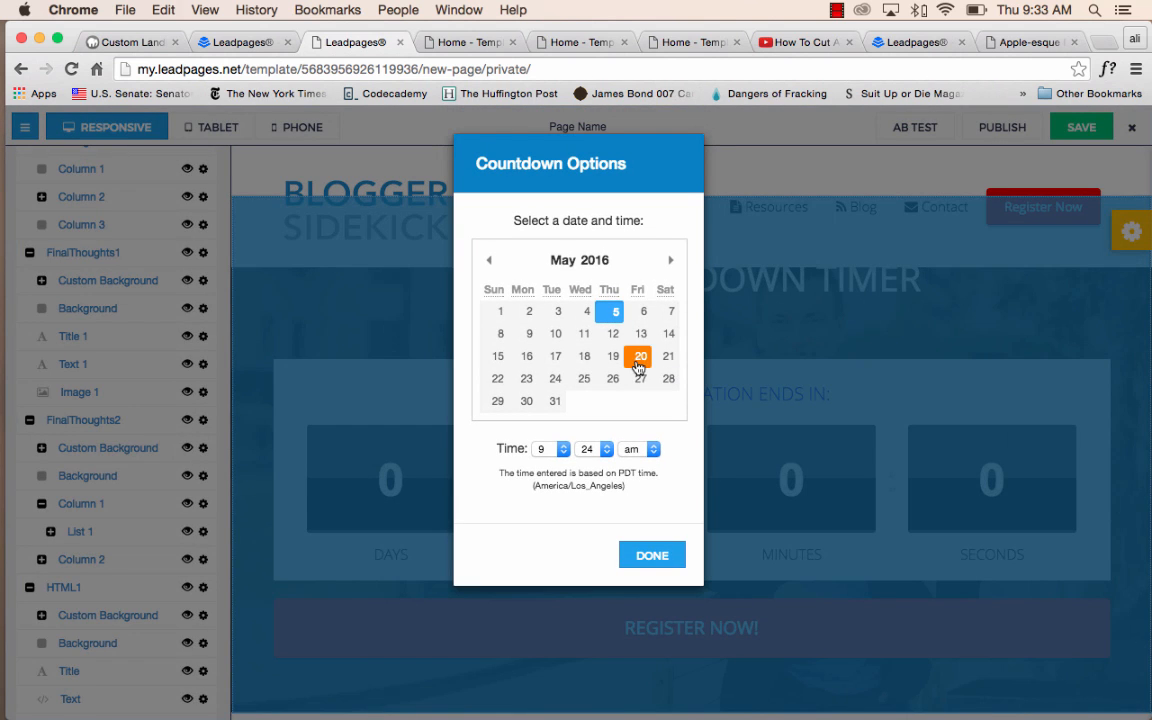
{"action": "left_click", "coordinate": [640, 560]}
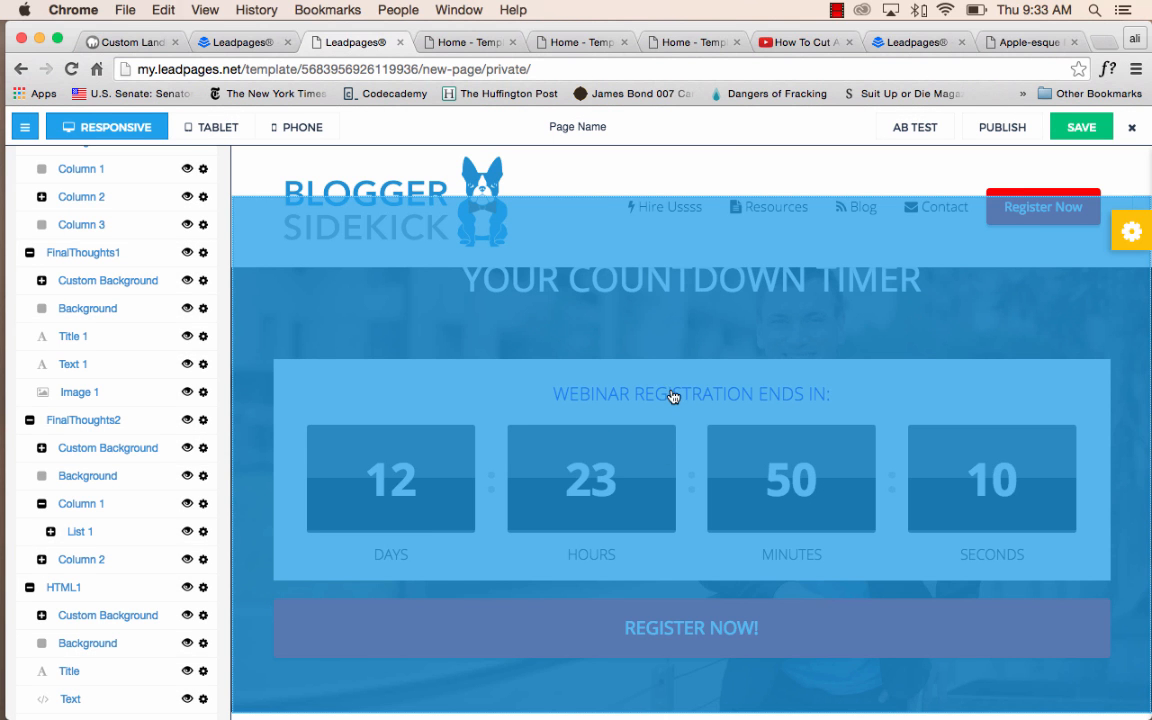
Review the Countdown Timer section's date and time options, keeping the chosen settings.
{"action": "scroll", "coordinate": [190, 570], "scroll_direction": "down", "scroll_amount": 8}
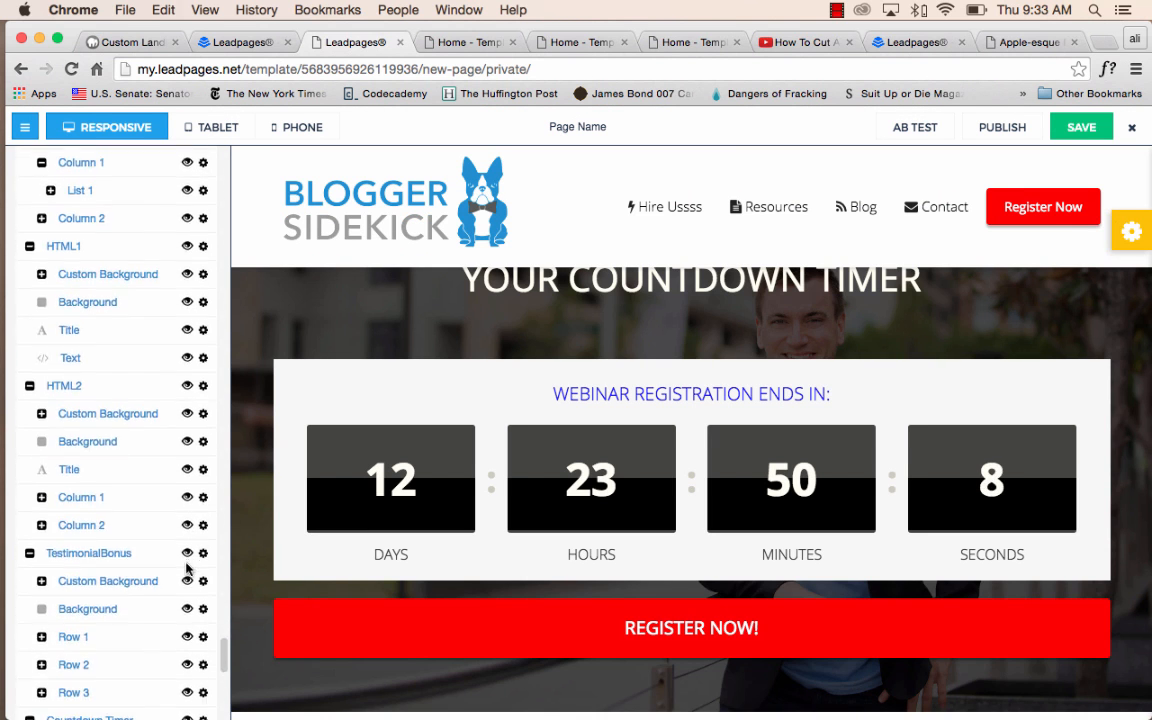
{"action": "scroll", "coordinate": [187, 570], "scroll_direction": "down", "scroll_amount": 5}
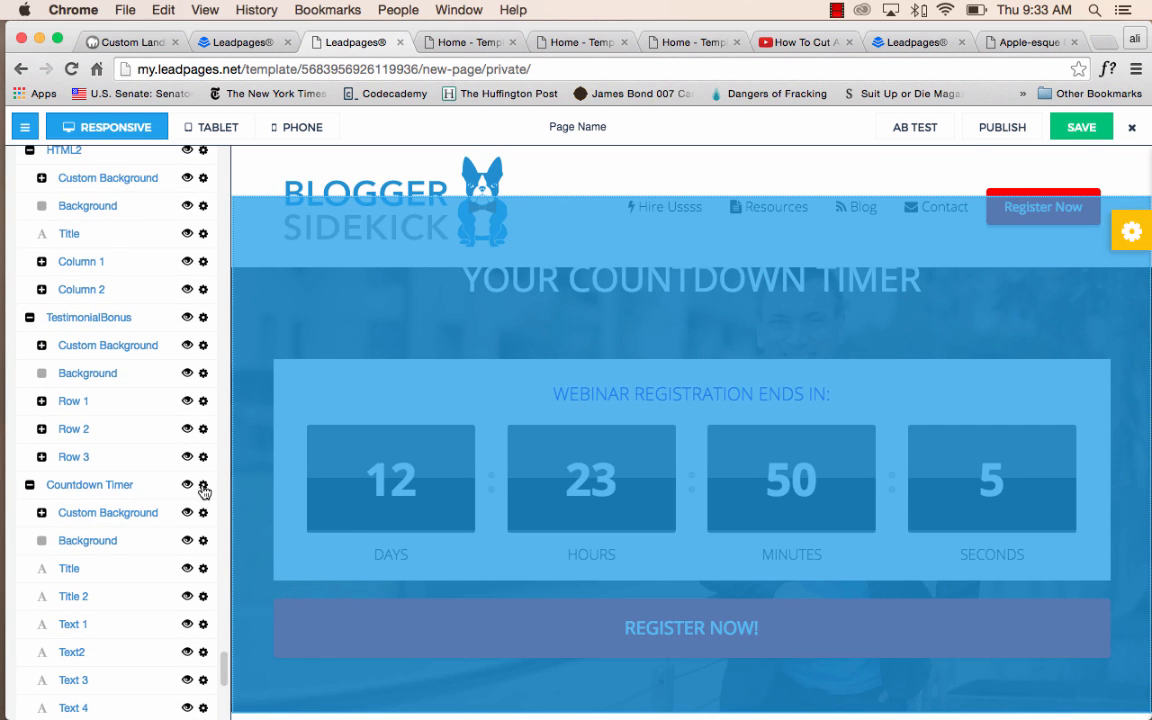
{"action": "left_click", "coordinate": [203, 487]}
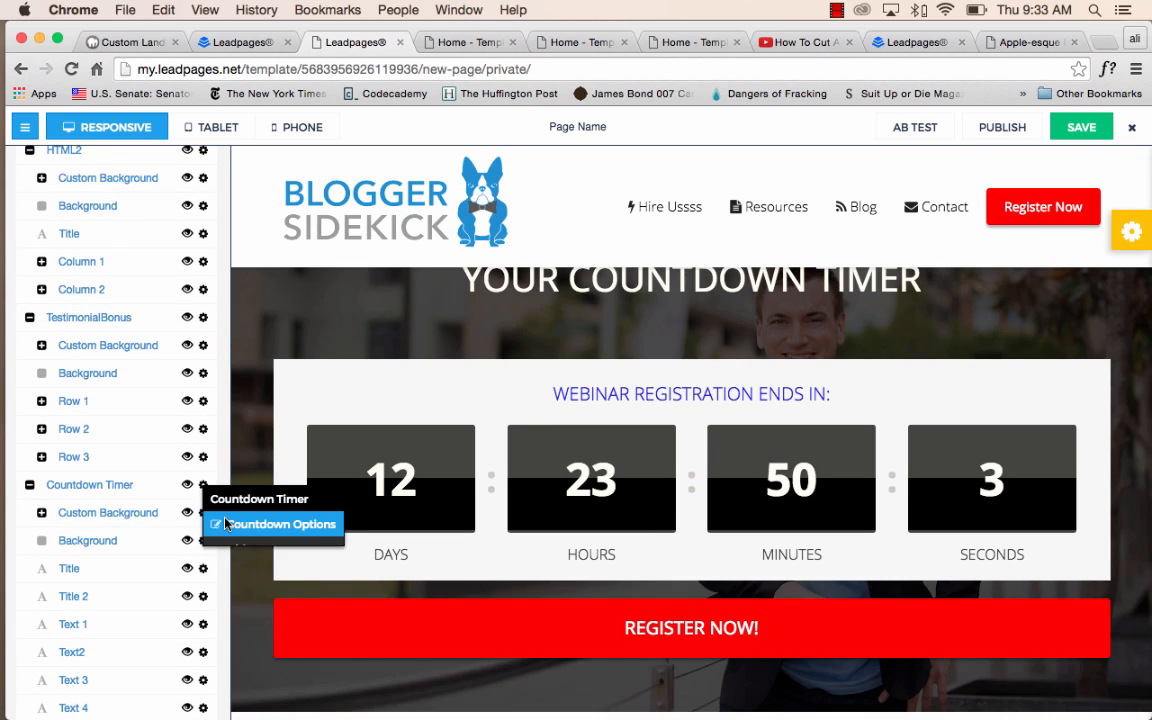
{"action": "left_click", "coordinate": [226, 524]}
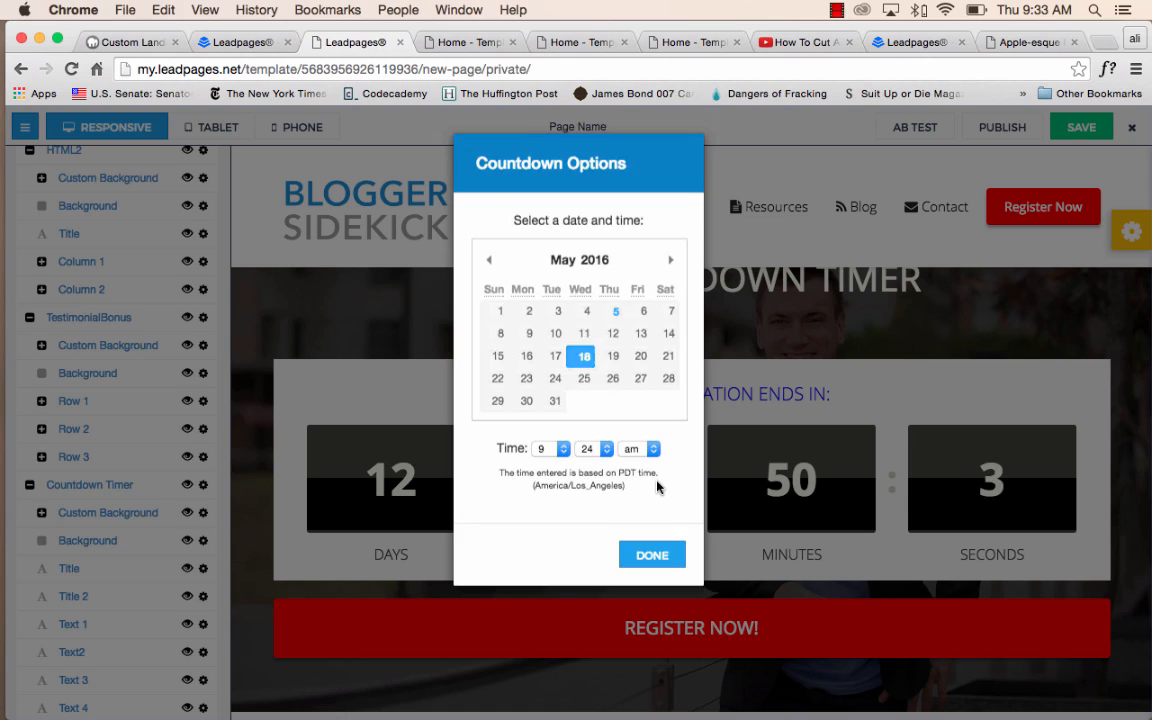
{"action": "left_click", "coordinate": [652, 556]}
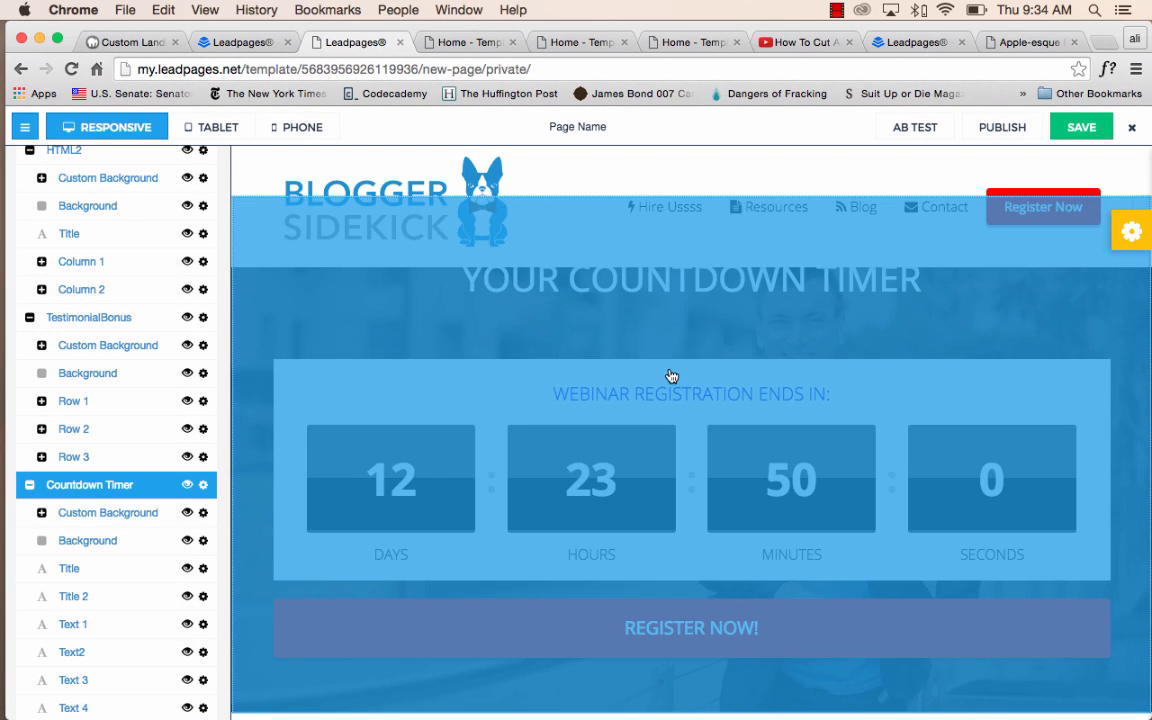
{"action": "left_click", "coordinate": [672, 365]}
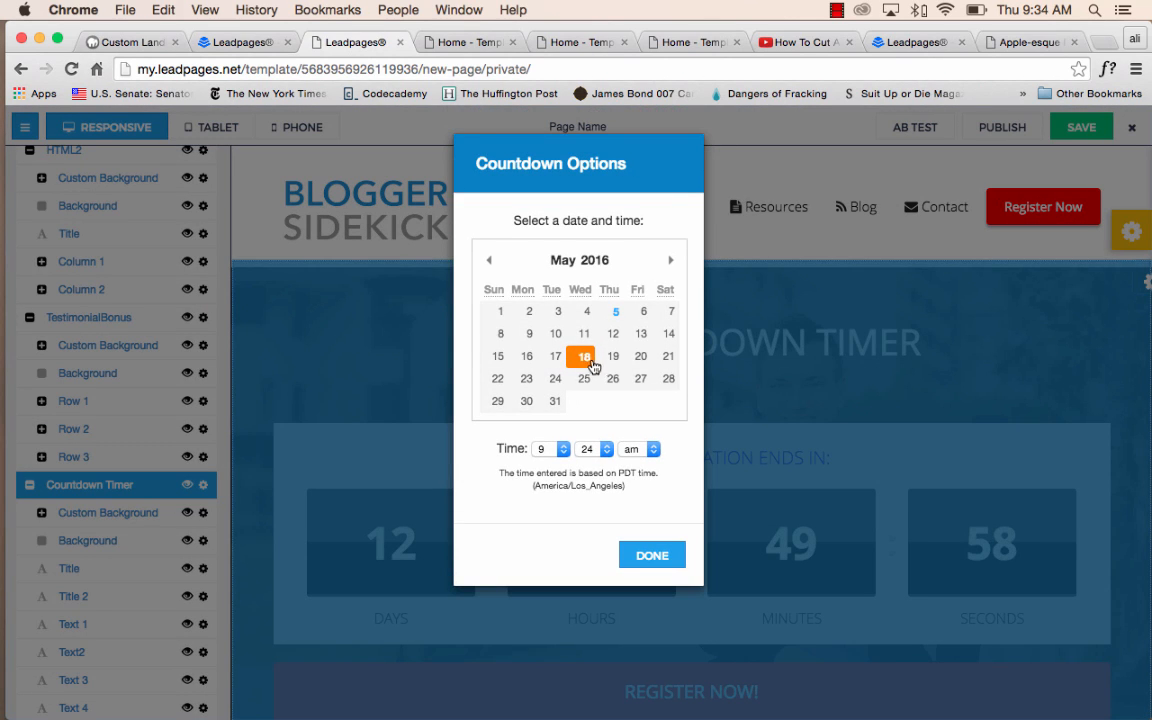
{"action": "left_click", "coordinate": [652, 556]}
Insert "ddd" after "COUN" in the countdown title and after "REG" in the "WEBINAR REGISTRATION ENDS IN:" subtitle.
{"action": "left_click", "coordinate": [668, 347]}
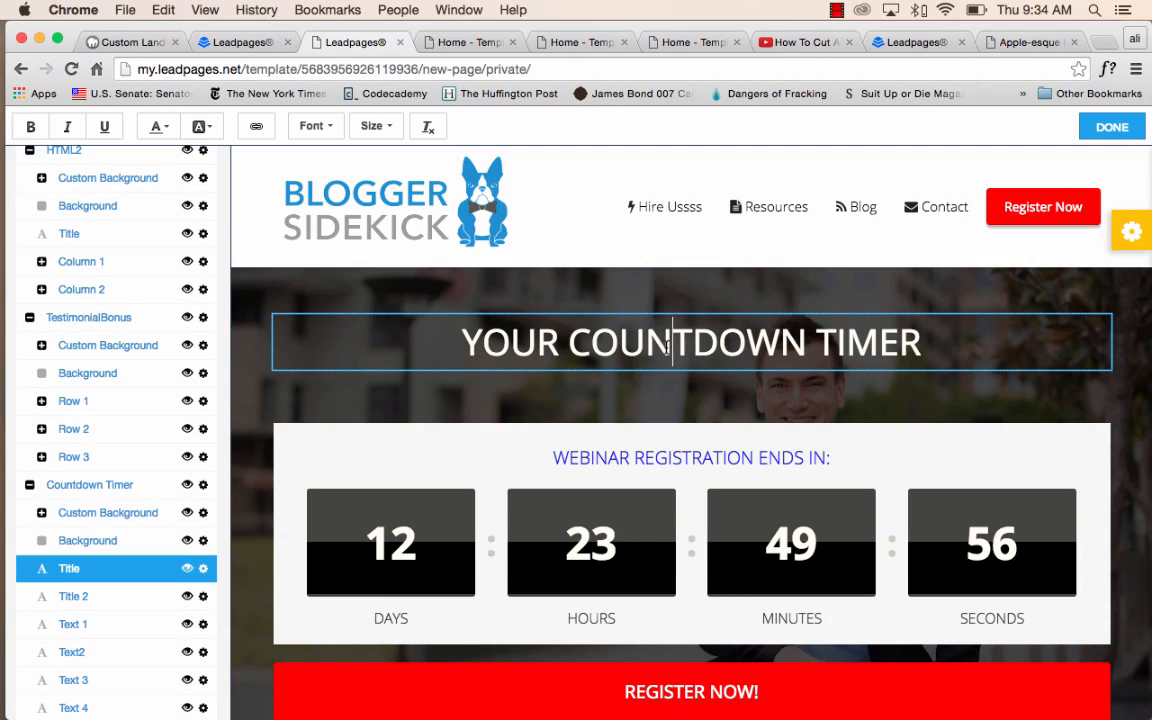
{"action": "type", "text": "ddd"}
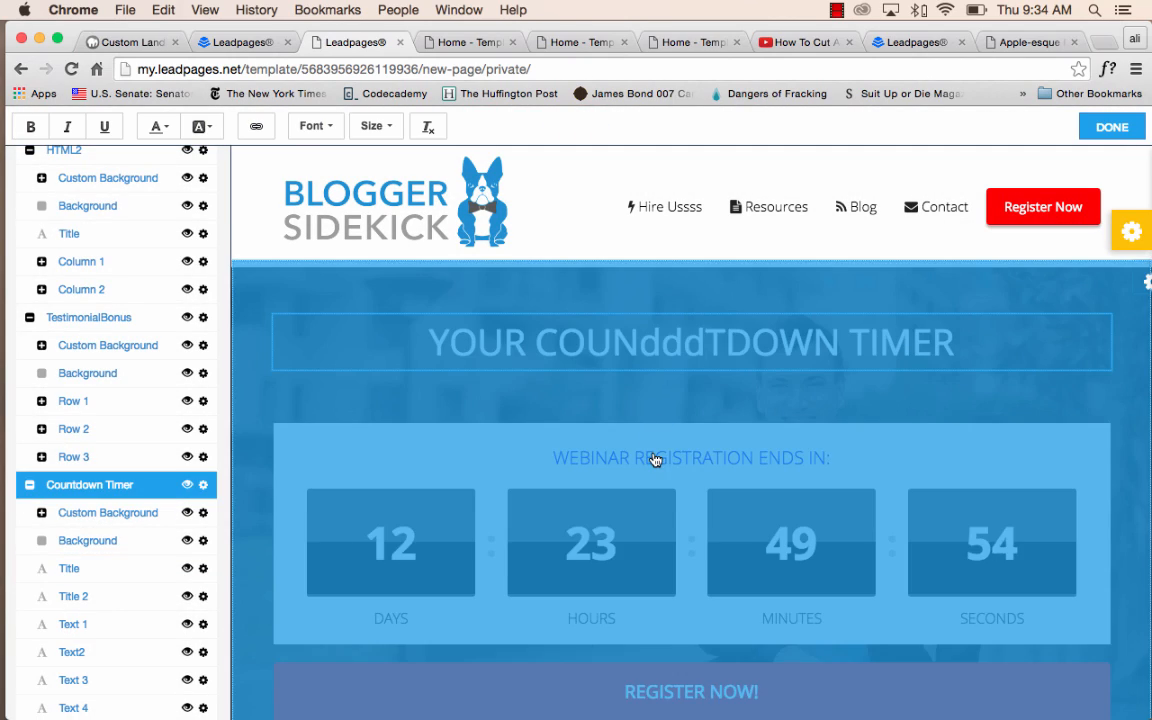
{"action": "left_click", "coordinate": [655, 459]}
{"action": "left_click", "coordinate": [663, 570]}
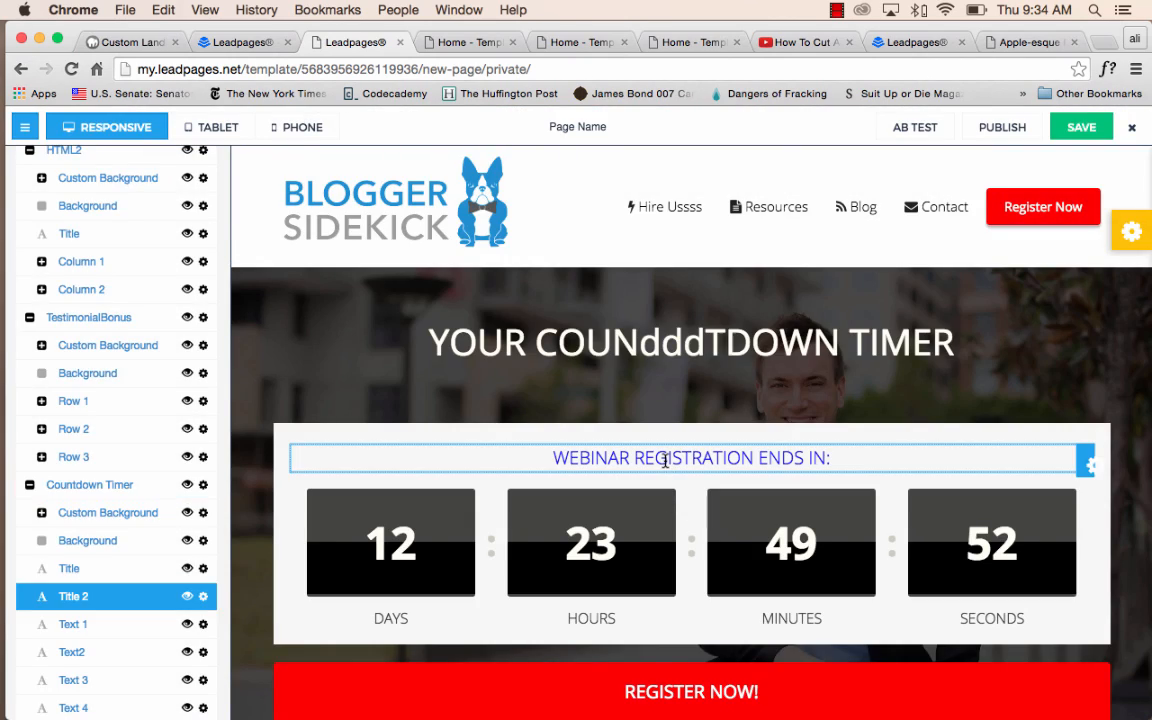
{"action": "left_click", "coordinate": [665, 459]}
{"action": "type", "text": "ddd"}
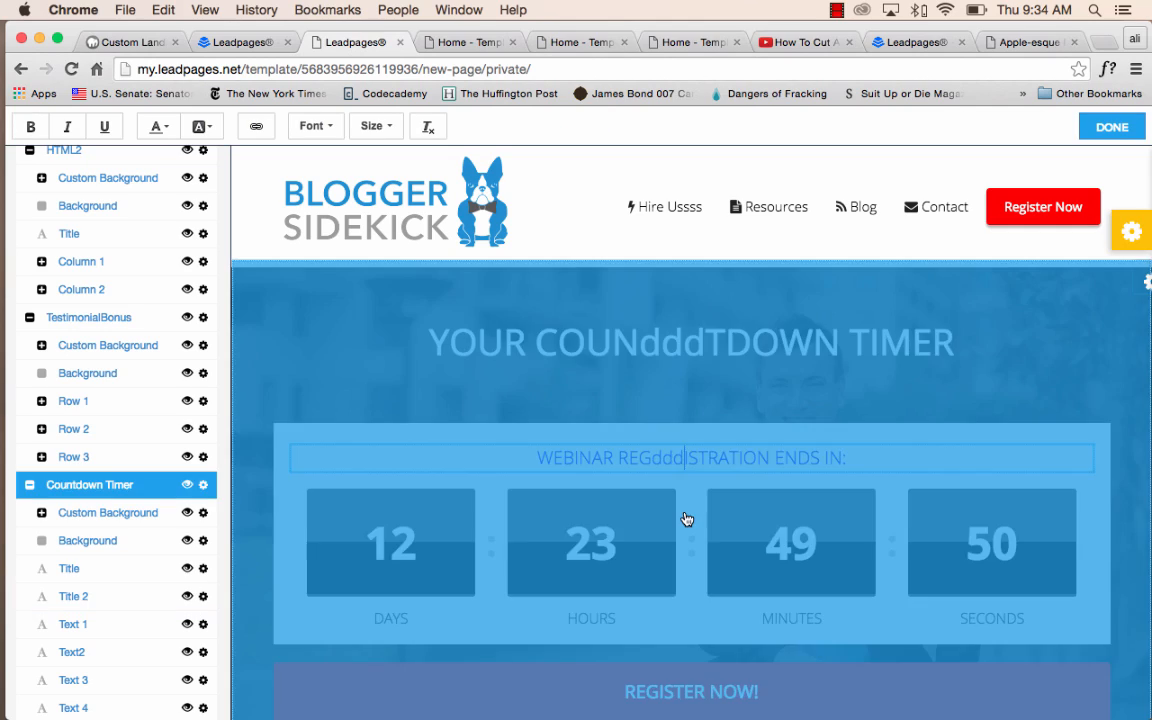
{"action": "left_click", "coordinate": [684, 519]}
{"action": "left_click", "coordinate": [650, 546]}
Change the text of the countdown section's registration button to "REGISTER NOW!dddd".
{"action": "scroll", "coordinate": [648, 543], "scroll_direction": "down", "scroll_amount": 3}
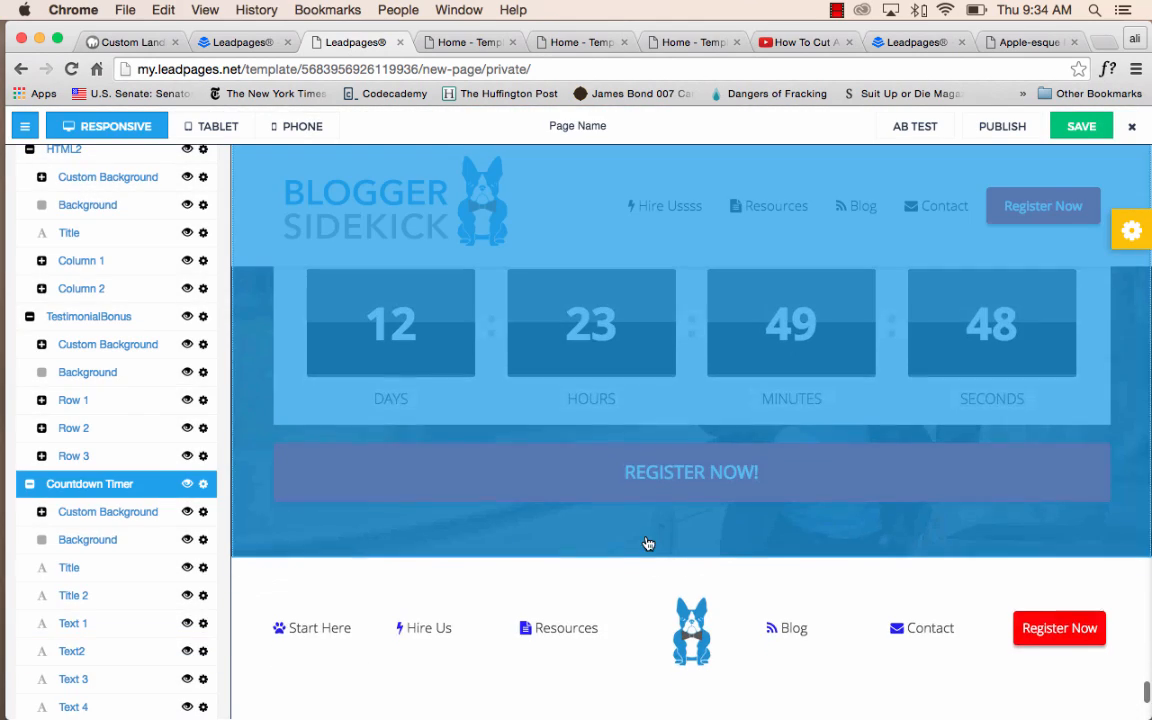
{"action": "left_click", "coordinate": [590, 413]}
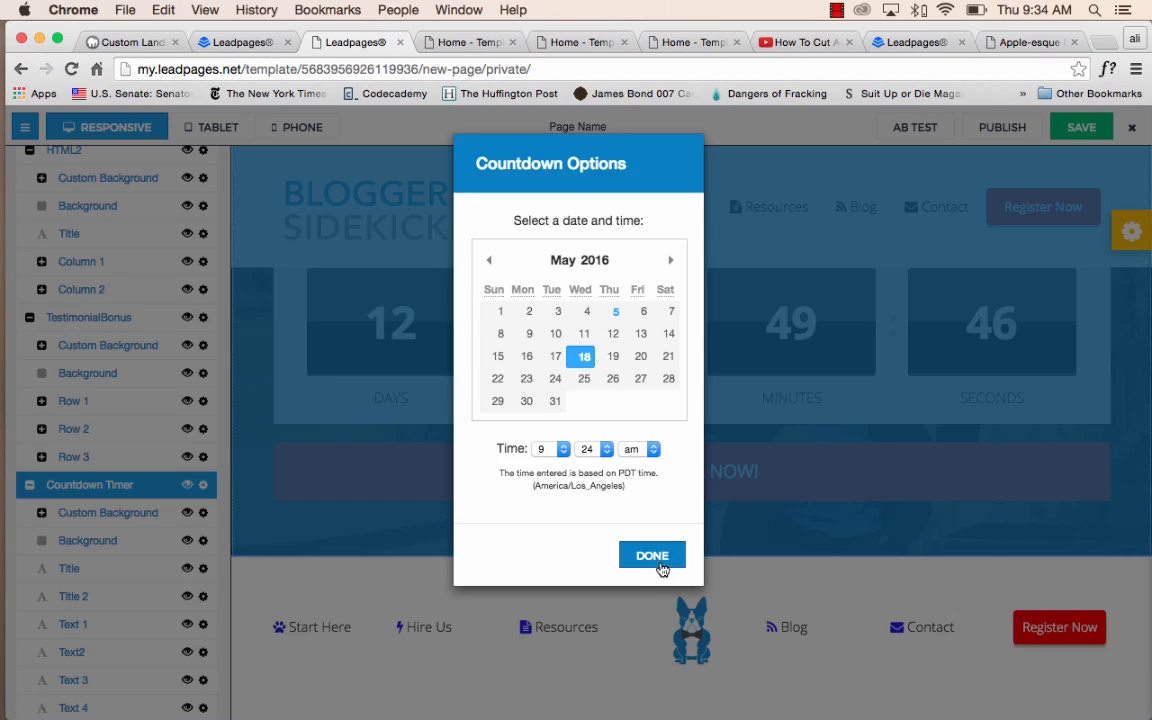
{"action": "left_click", "coordinate": [663, 566]}
{"action": "left_click", "coordinate": [605, 465]}
{"action": "left_click", "coordinate": [612, 282]}
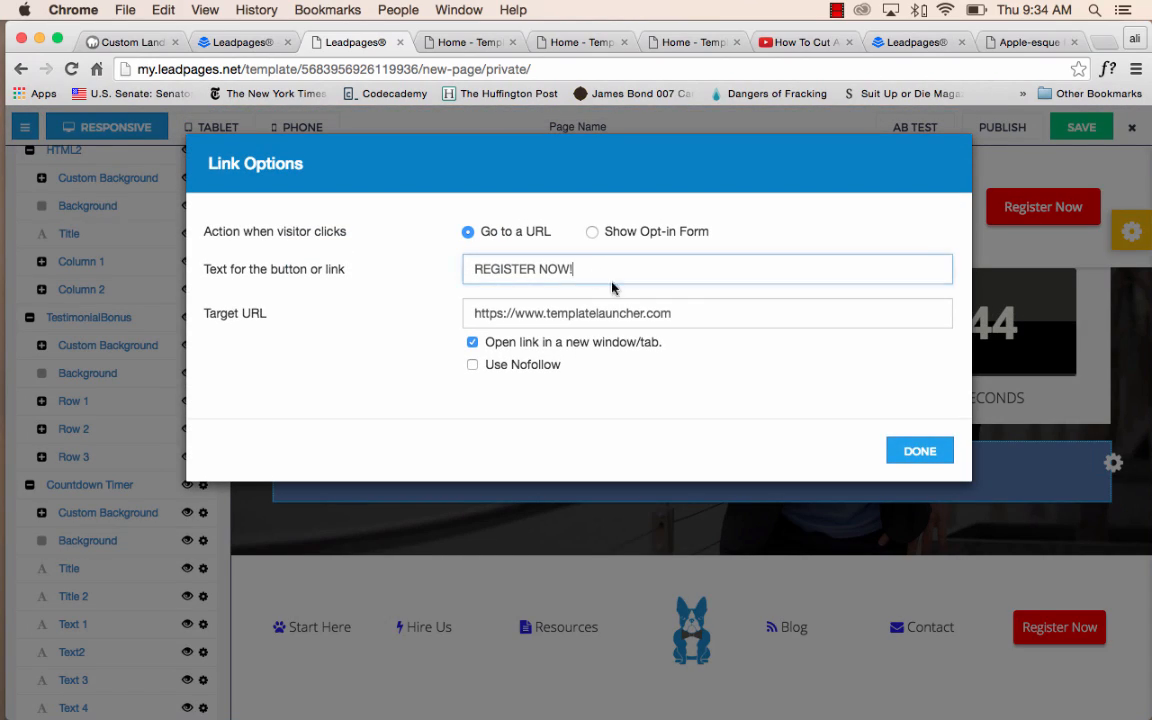
{"action": "left_click", "coordinate": [892, 447]}
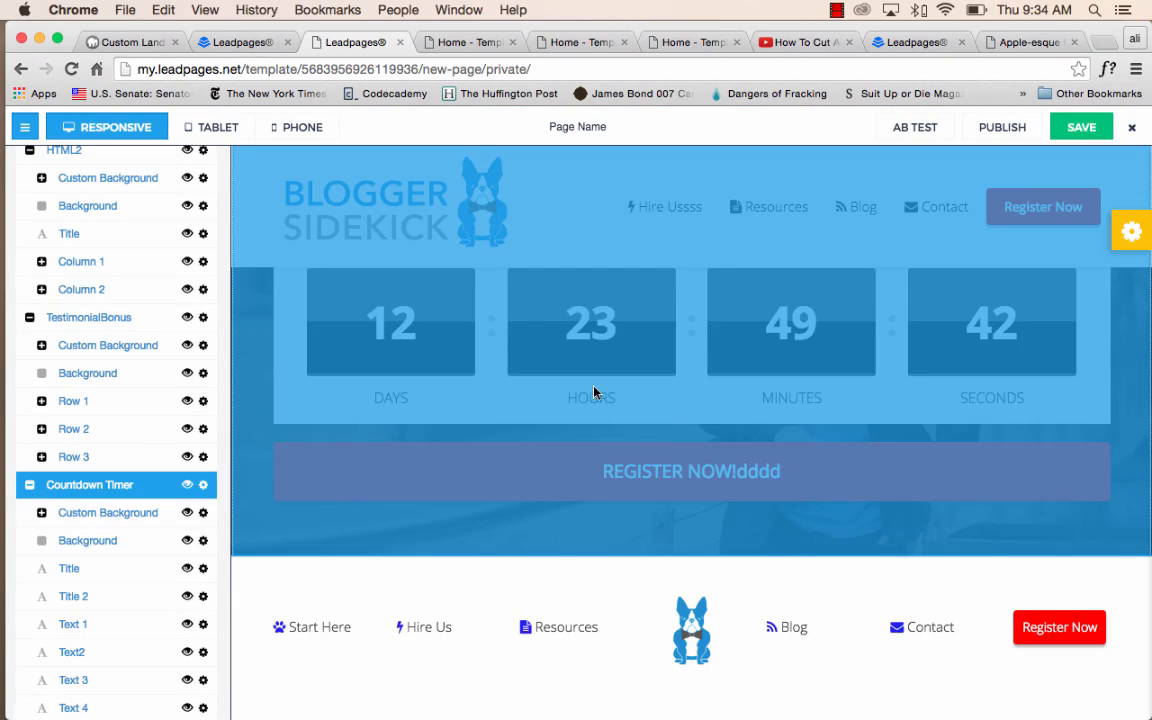
Insert "ddd" after "HO" in the countdown's HOURS label and "dd" after "MINU" in its MINUTES label.
{"action": "left_click", "coordinate": [593, 393]}
{"action": "left_click", "coordinate": [594, 397]}
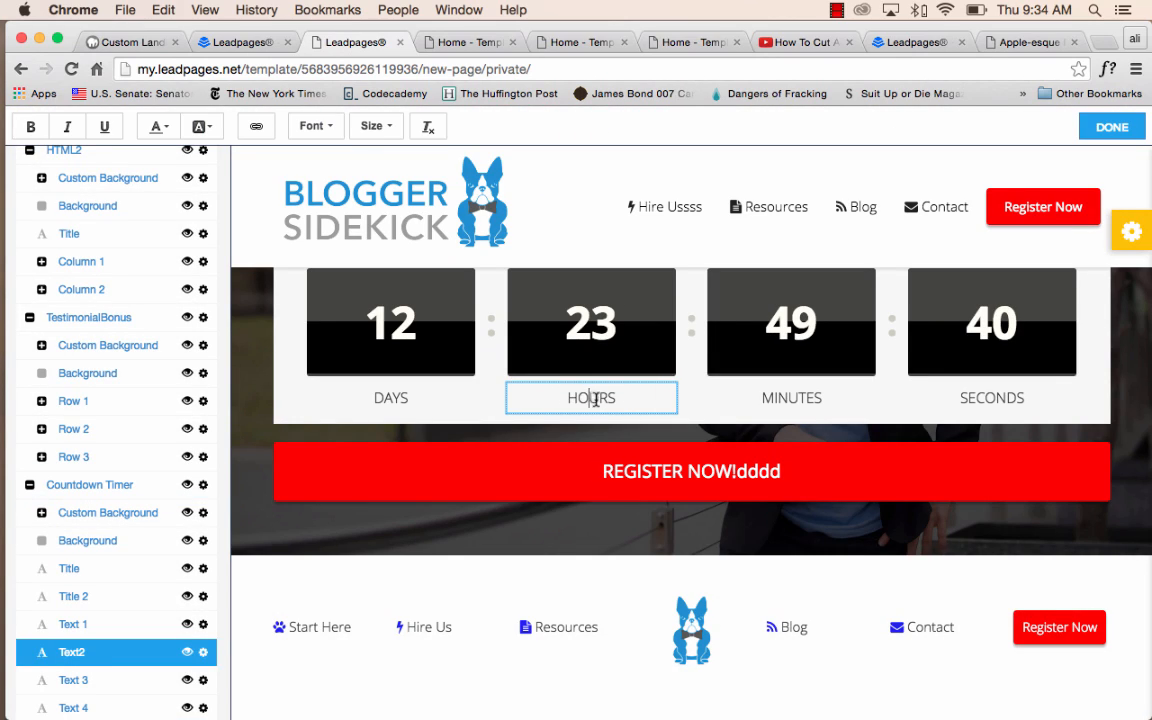
{"action": "type", "text": "ddd"}
{"action": "left_click", "coordinate": [798, 403]}
{"action": "type", "text": "dd"}
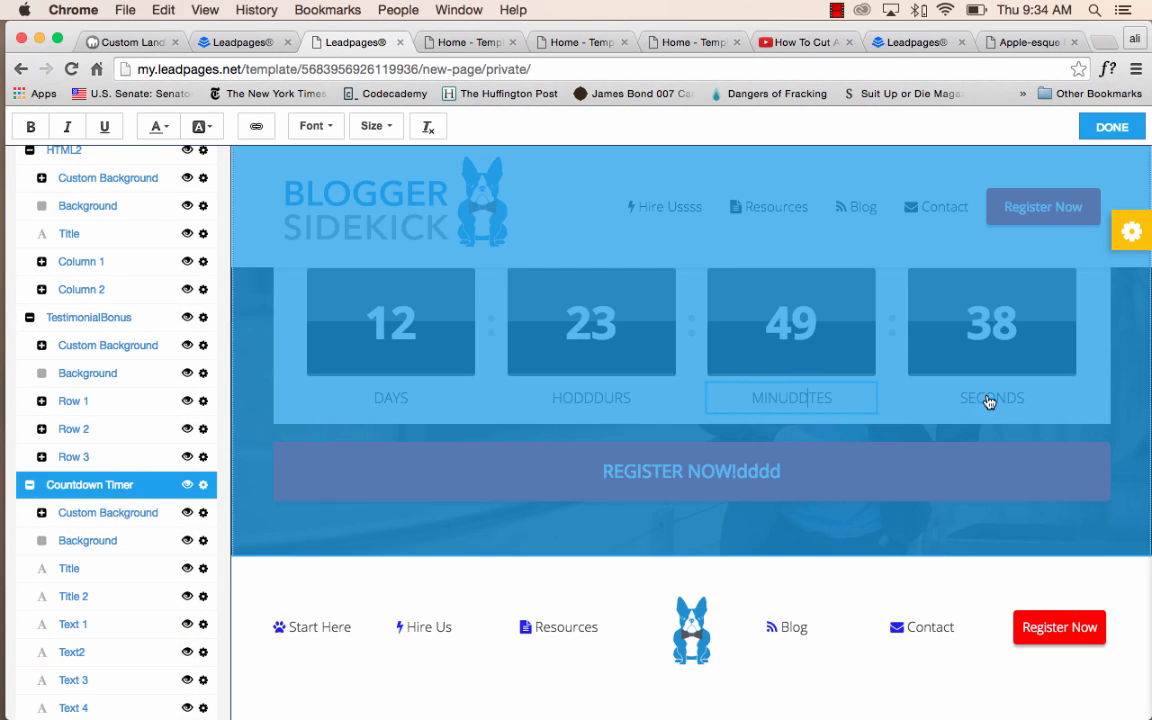
{"action": "left_click", "coordinate": [887, 463]}
{"action": "left_click", "coordinate": [684, 555]}
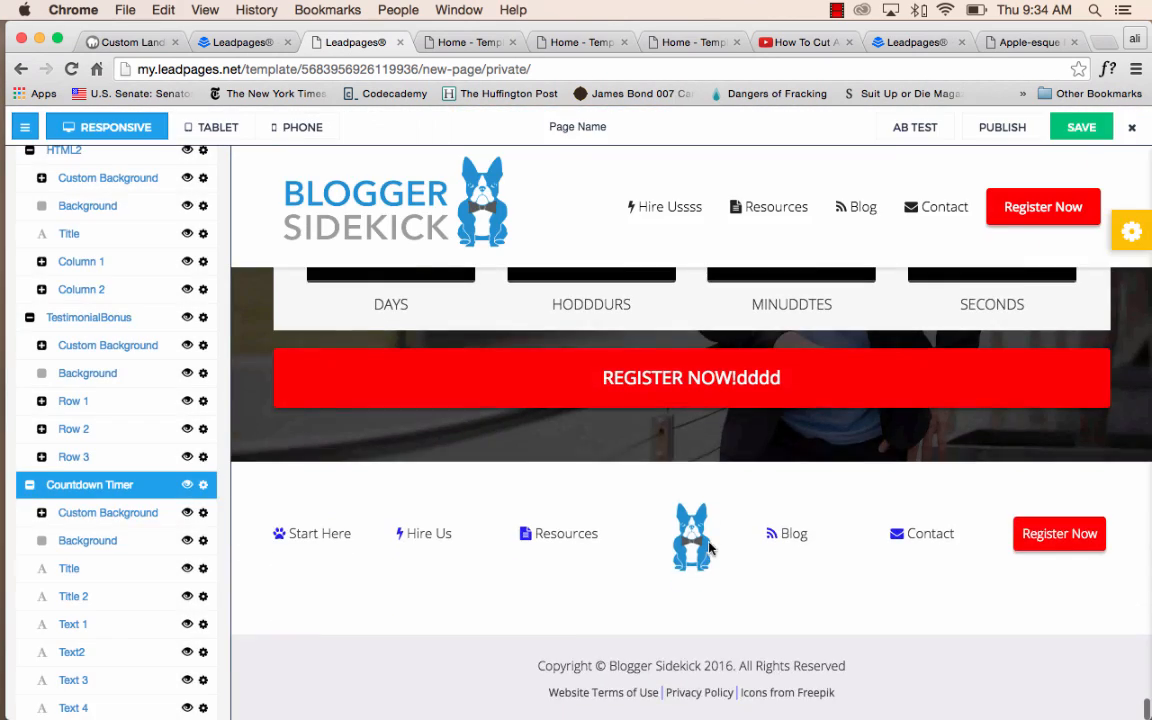
Hide the Register Now button and the envelope icon beside Contact in the footer menu.
{"action": "left_click", "coordinate": [1106, 540]}
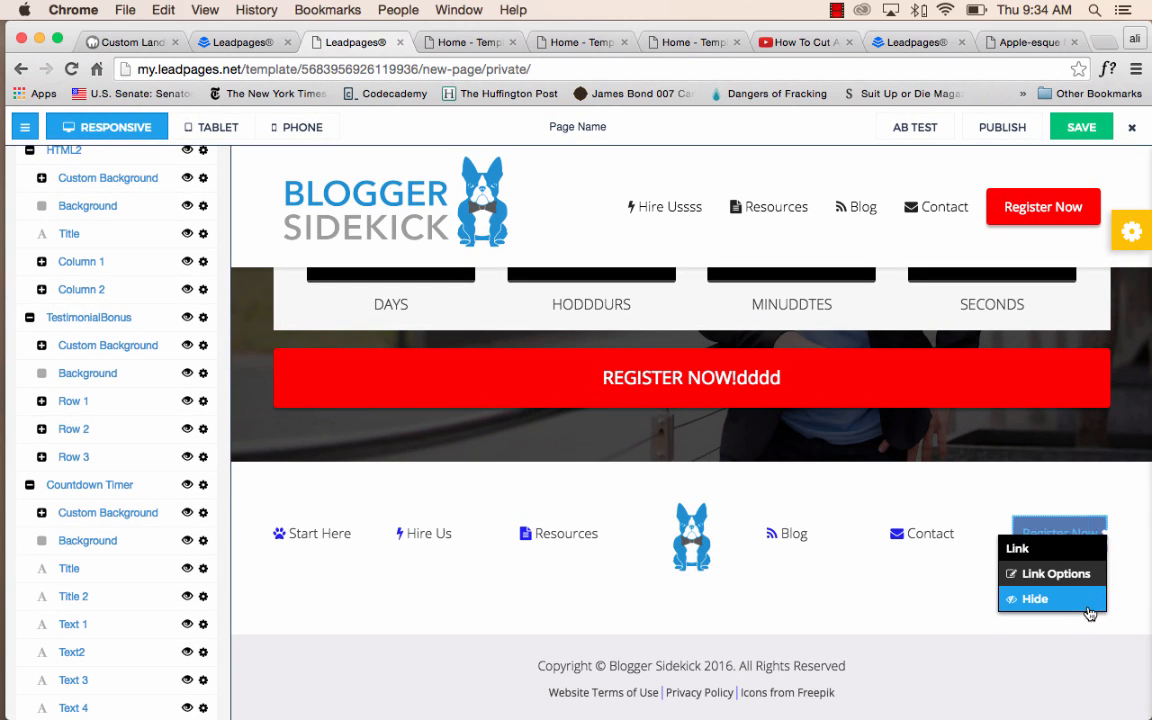
{"action": "left_click", "coordinate": [1095, 608]}
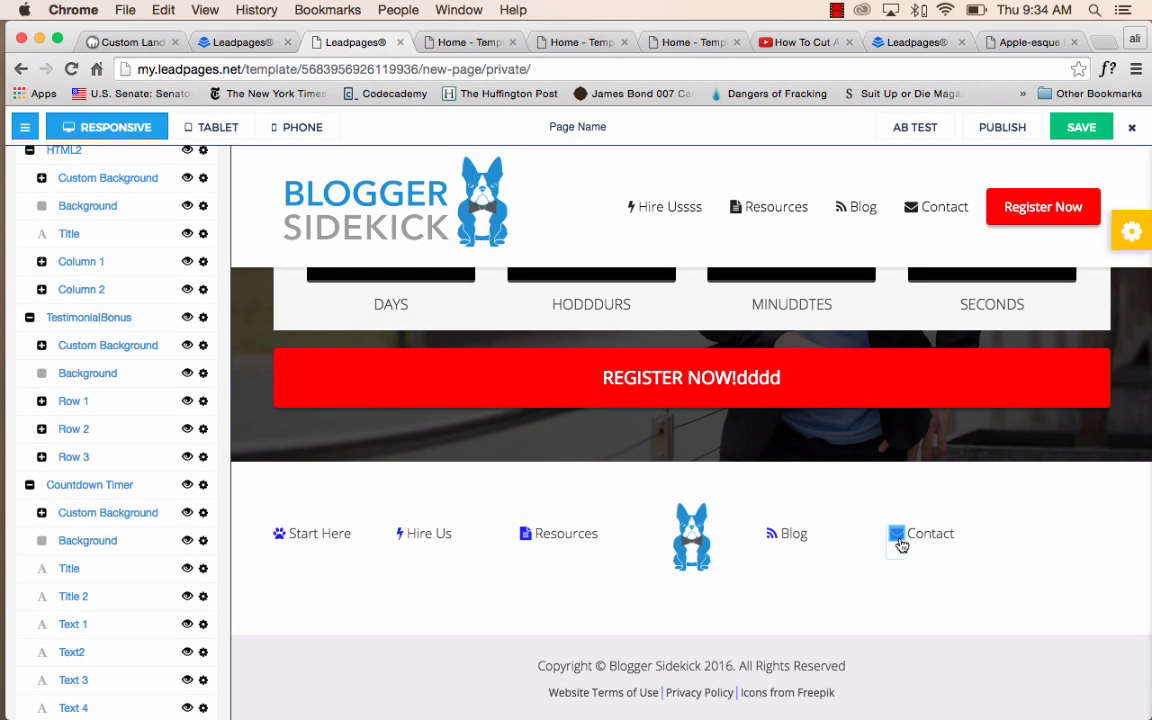
{"action": "left_click", "coordinate": [897, 535]}
{"action": "left_click", "coordinate": [932, 600]}
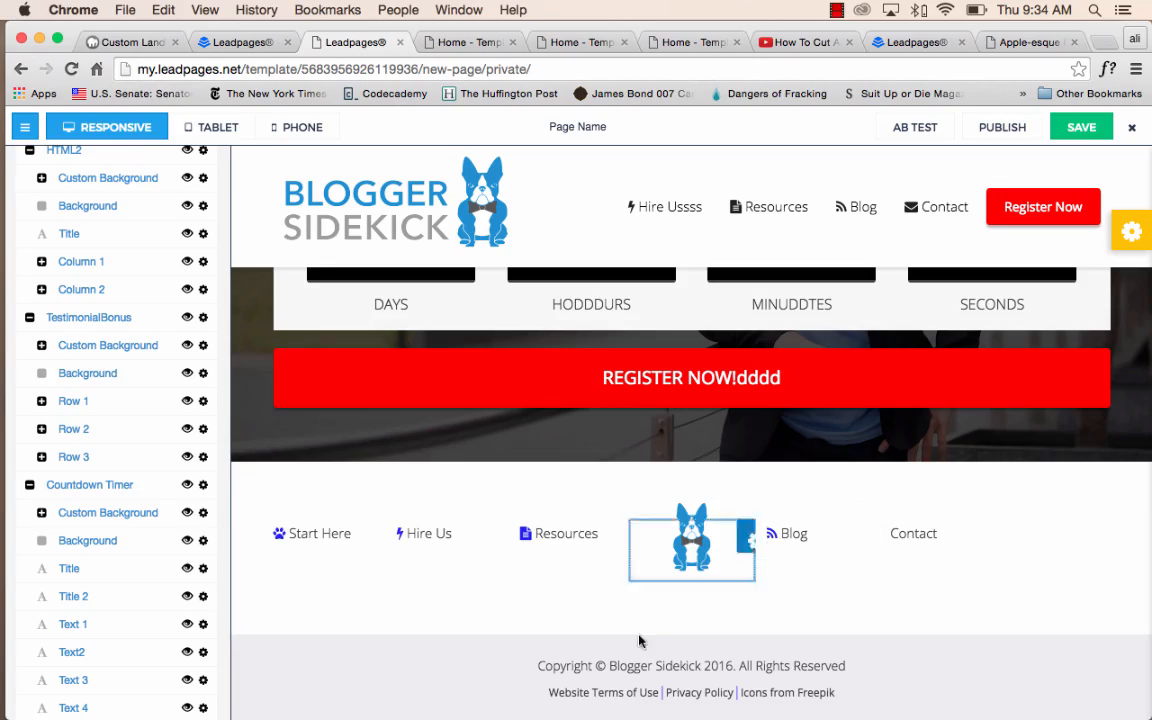
Change the page style's Accent Button Background Color to blue #0785eb.
{"action": "scroll", "coordinate": [665, 645], "scroll_direction": "up", "scroll_amount": 10}
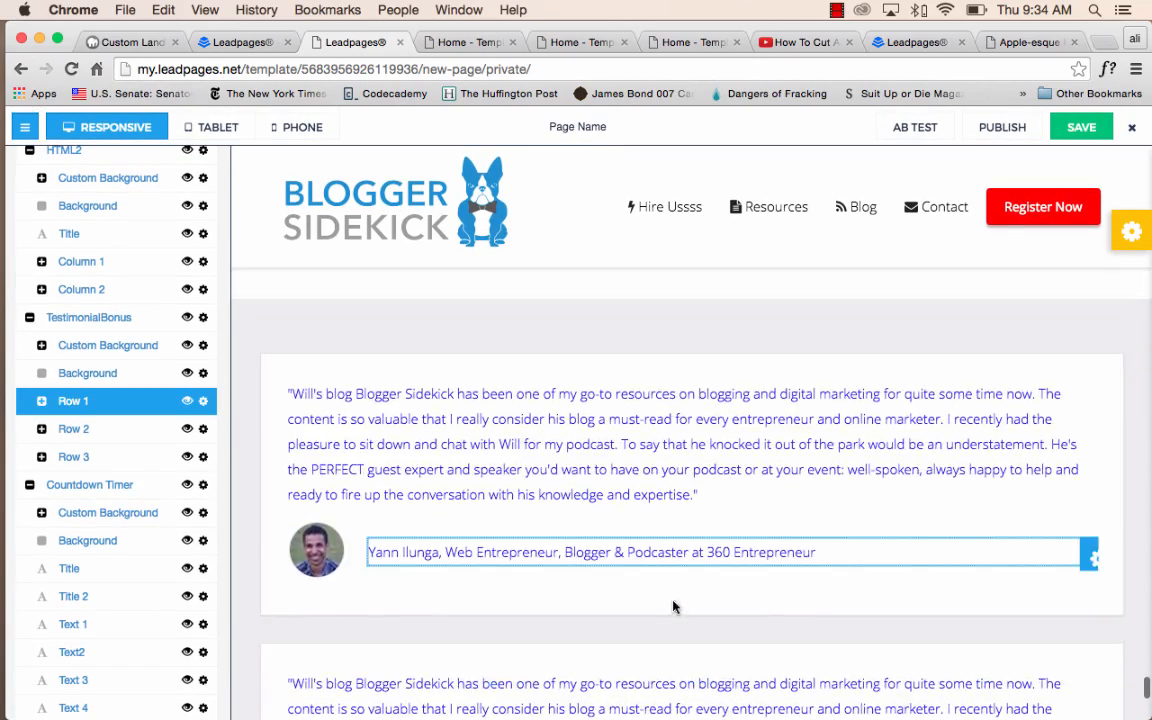
{"action": "scroll", "coordinate": [673, 607], "scroll_direction": "up", "scroll_amount": 15}
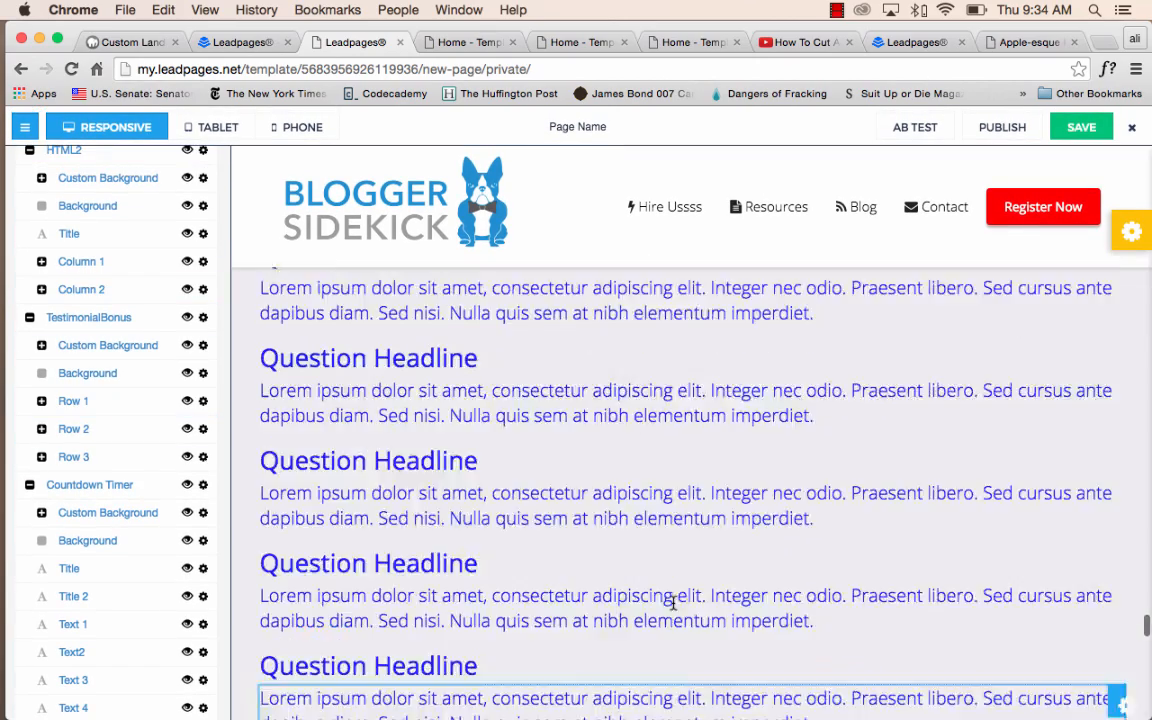
{"action": "scroll", "coordinate": [673, 604], "scroll_direction": "up", "scroll_amount": 20}
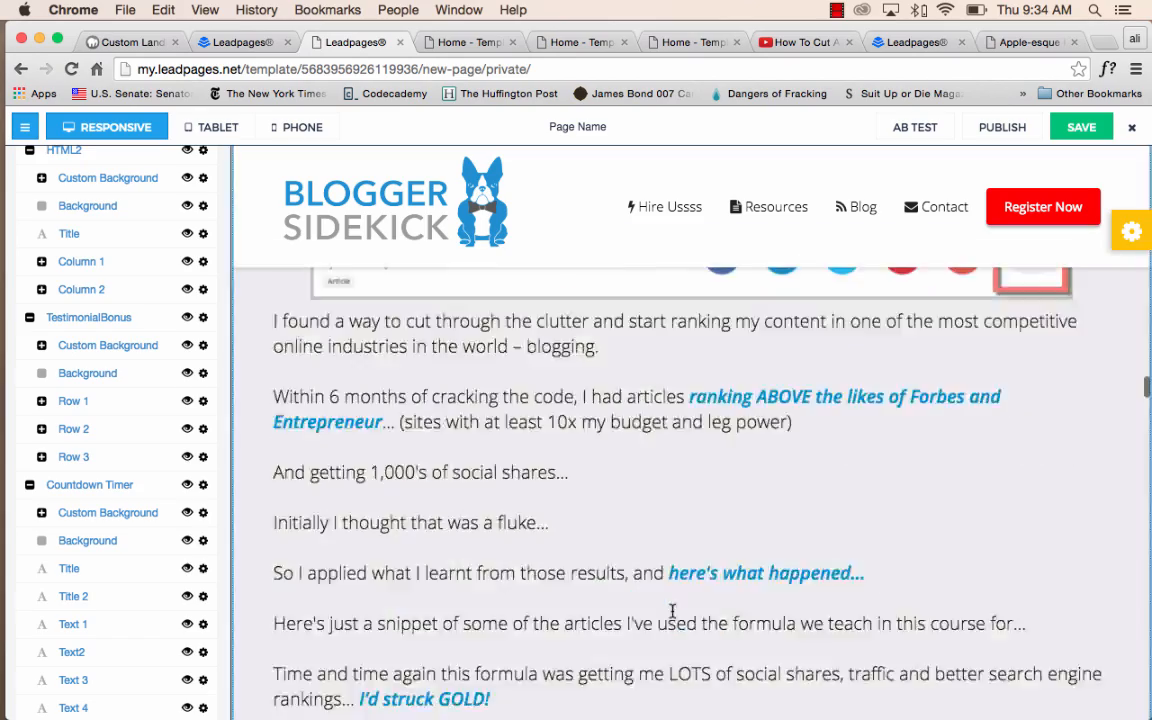
{"action": "scroll", "coordinate": [673, 611], "scroll_direction": "up", "scroll_amount": 20}
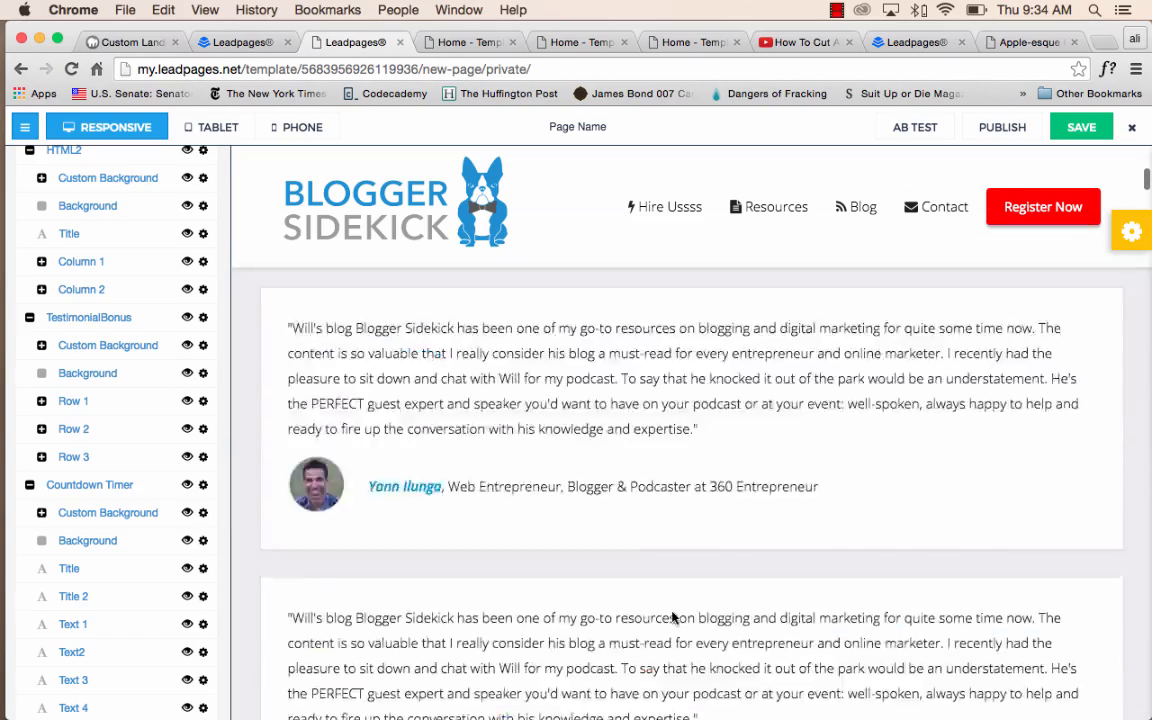
{"action": "scroll", "coordinate": [673, 618], "scroll_direction": "up", "scroll_amount": 8}
{"action": "scroll", "coordinate": [165, 463], "scroll_direction": "up", "scroll_amount": 20}
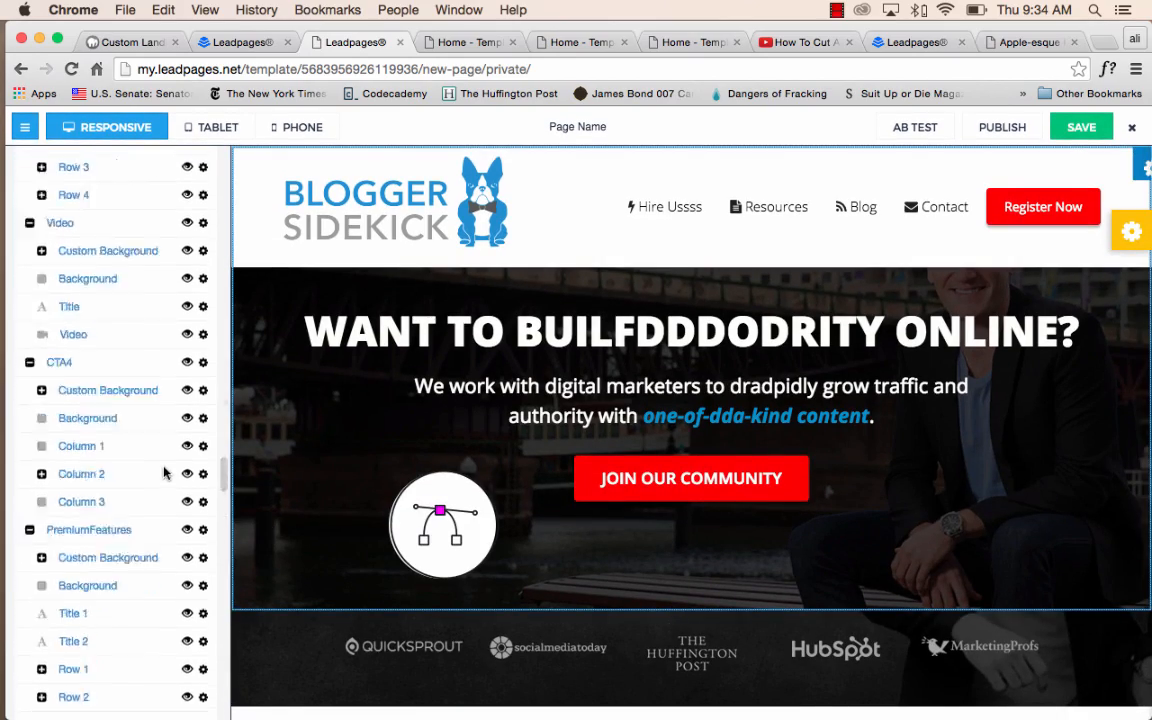
{"action": "left_click", "coordinate": [183, 240]}
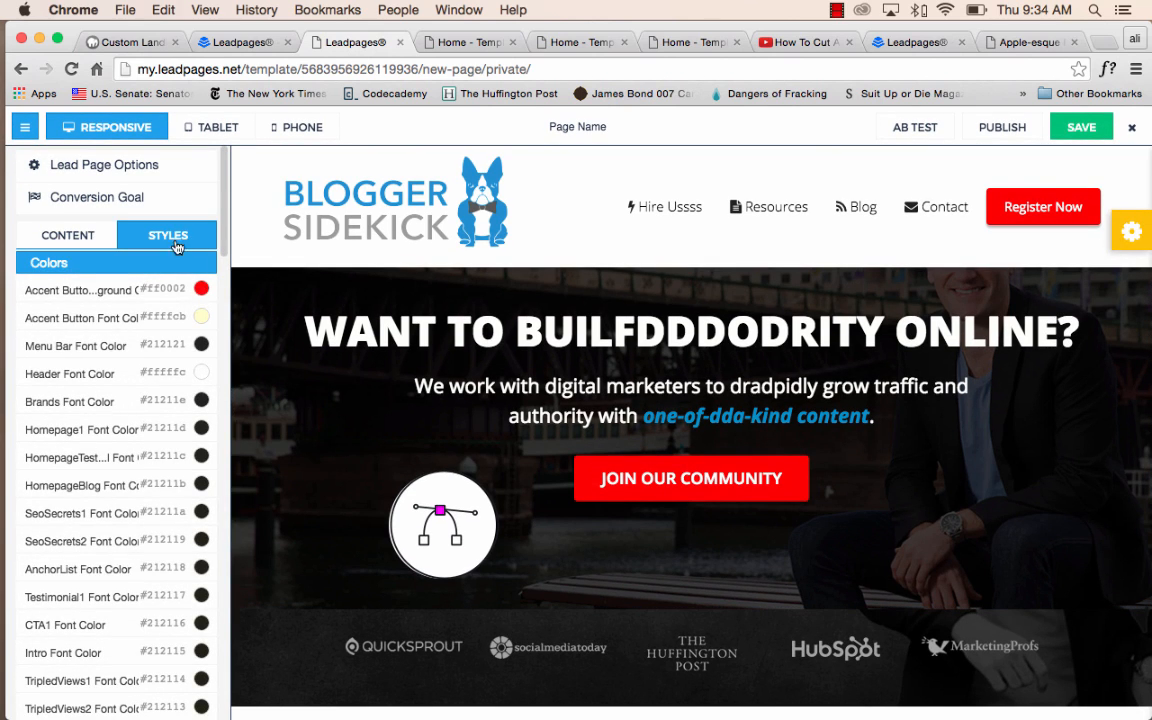
{"action": "left_click", "coordinate": [197, 288]}
{"action": "left_click_drag", "start_coordinate": [148, 222], "coordinate": [193, 146]}
{"action": "left_click_drag", "start_coordinate": [211, 203], "coordinate": [208, 191]}
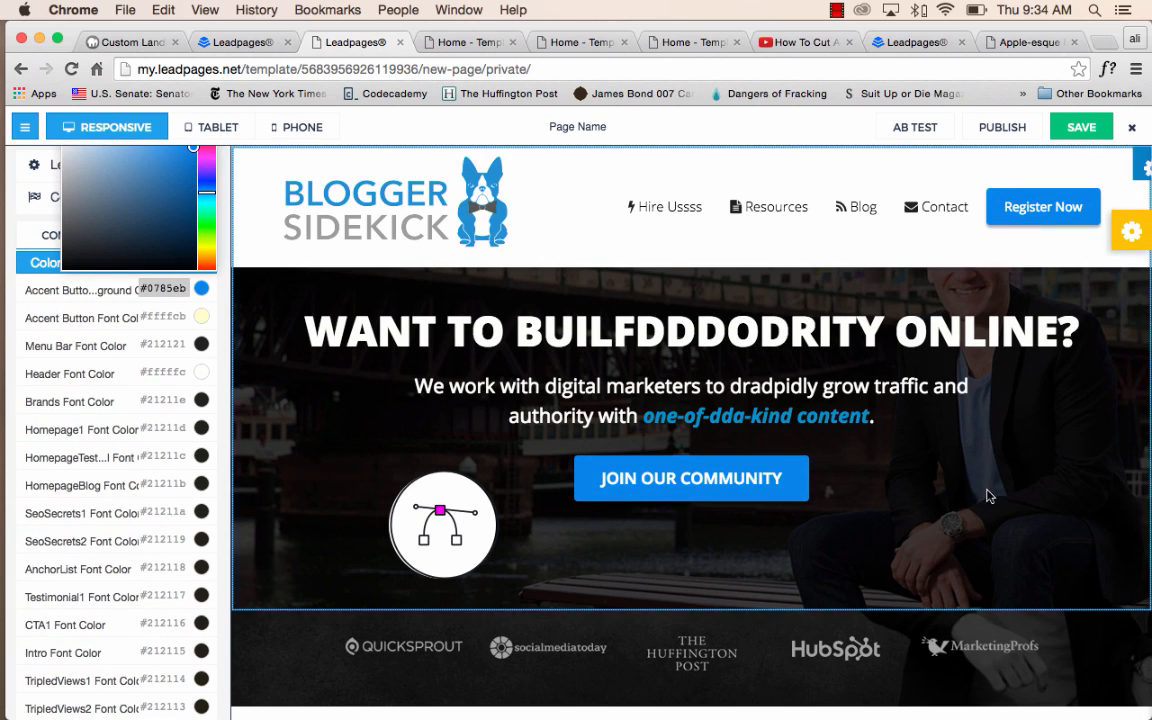
{"action": "left_click", "coordinate": [192, 299]}
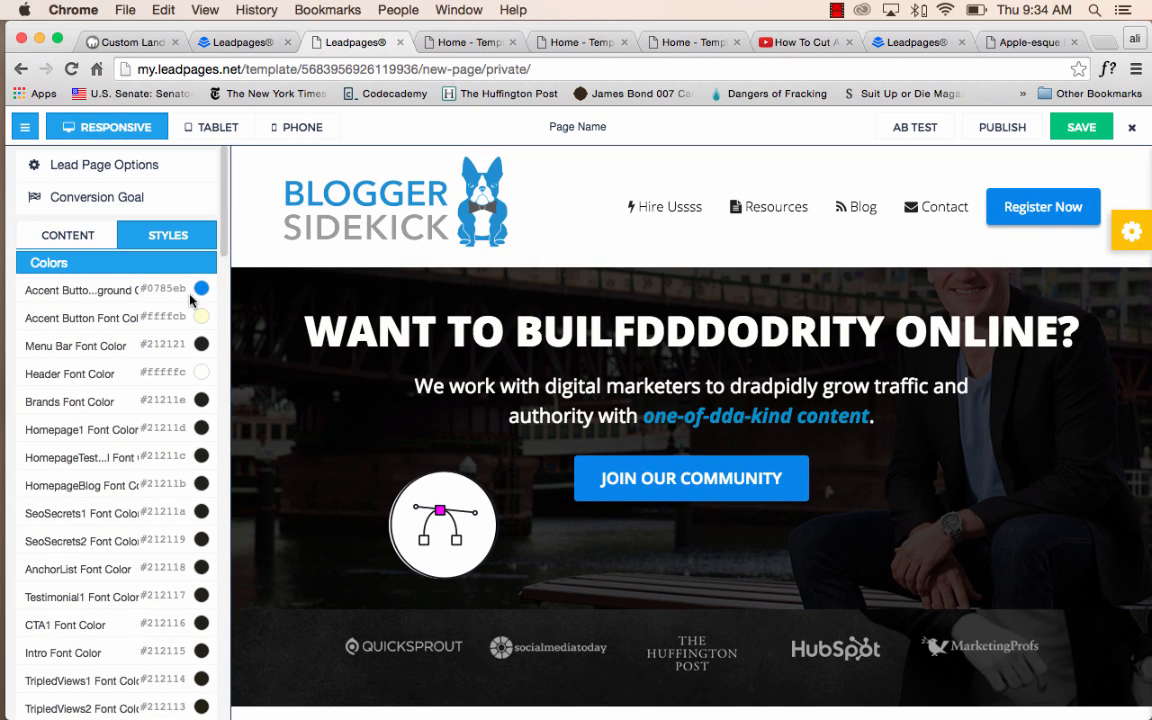
Set the page style's Accent Button Font Color to white #ffffff.
{"action": "left_click", "coordinate": [201, 317]}
{"action": "left_click_drag", "start_coordinate": [169, 252], "coordinate": [29, 134]}
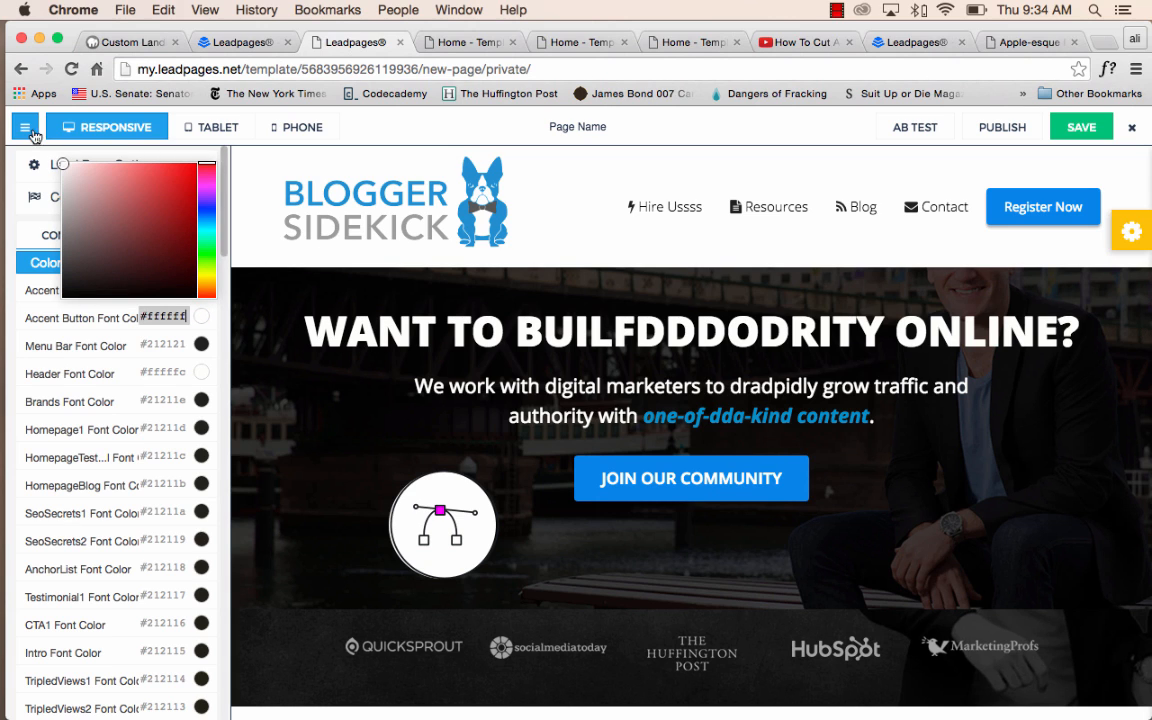
{"action": "left_click", "coordinate": [124, 319]}
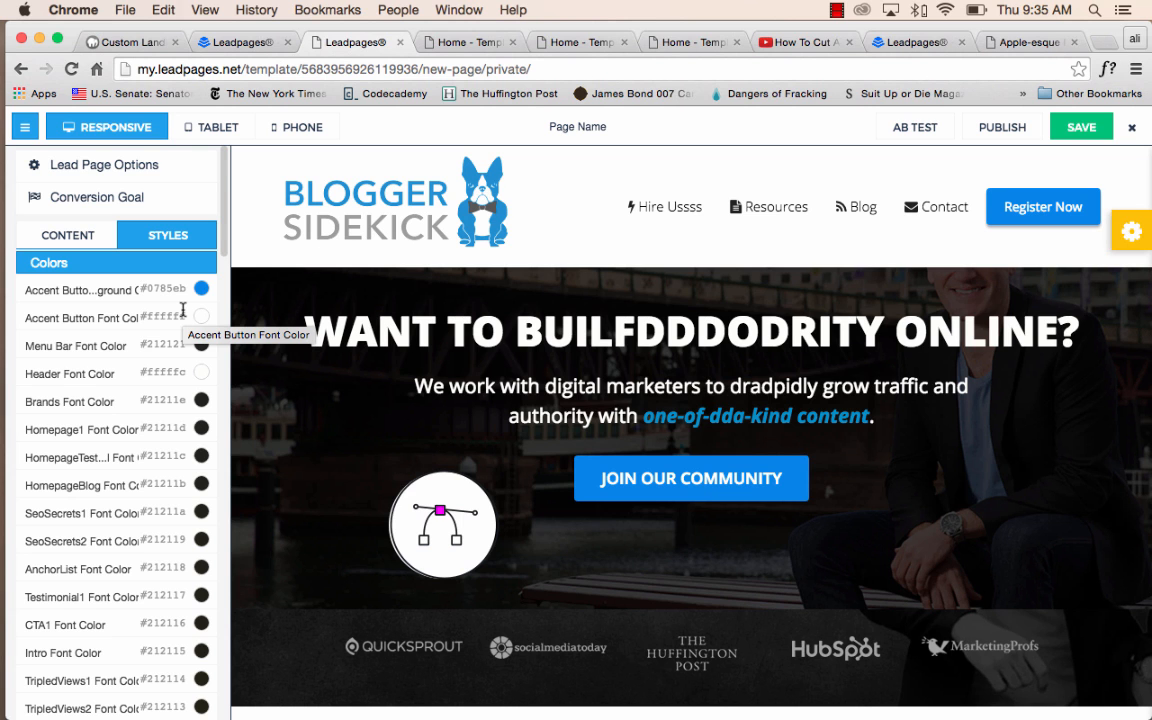
Hide the Register Now button in the menu bar at the top of the page.
{"action": "scroll", "coordinate": [696, 592], "scroll_direction": "down", "scroll_amount": 5}
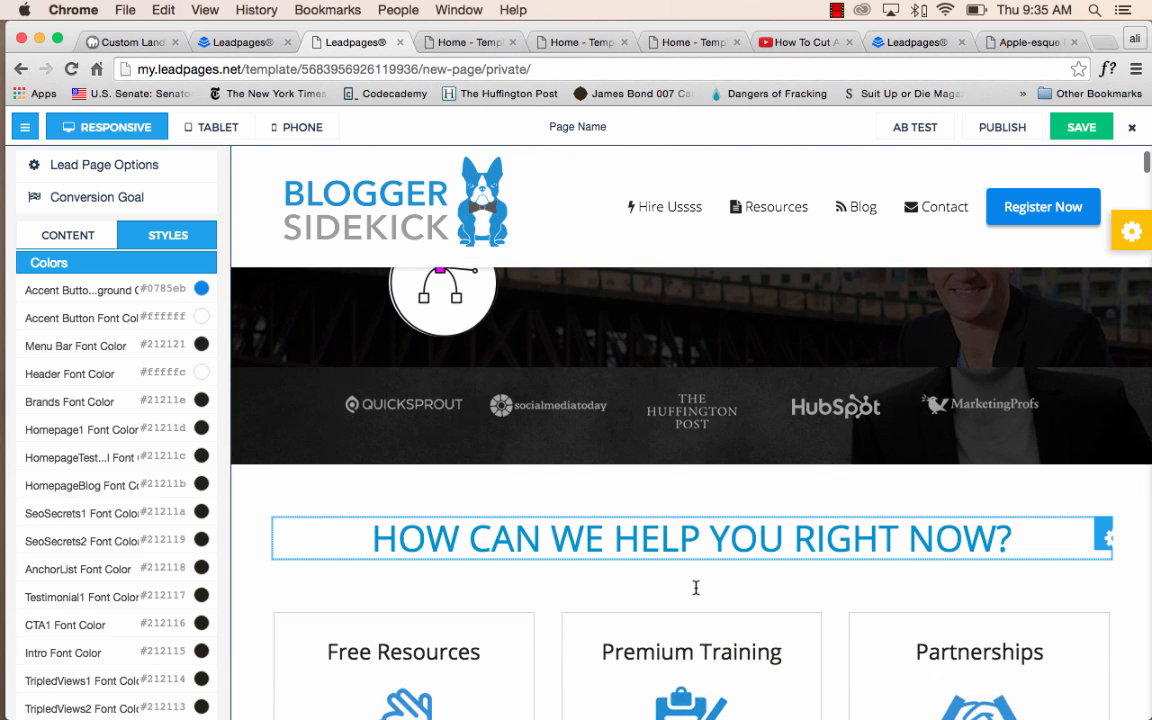
{"action": "scroll", "coordinate": [696, 593], "scroll_direction": "down", "scroll_amount": 10}
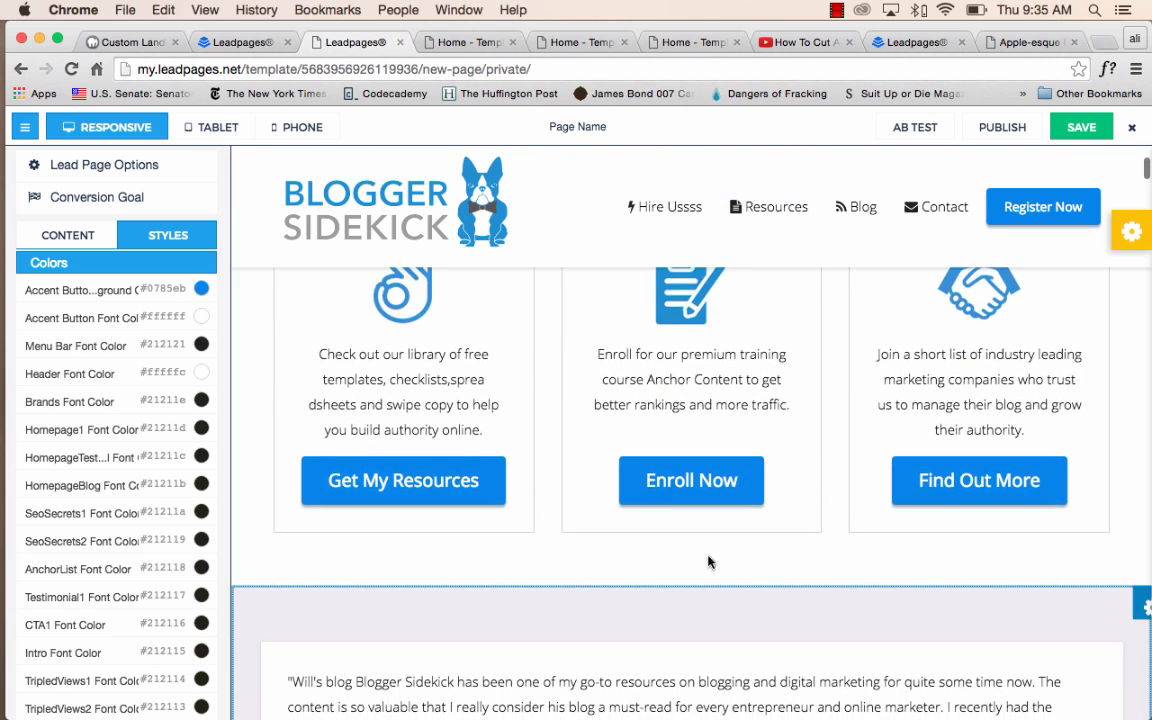
{"action": "left_click", "coordinate": [1099, 208]}
{"action": "left_click", "coordinate": [1026, 238]}
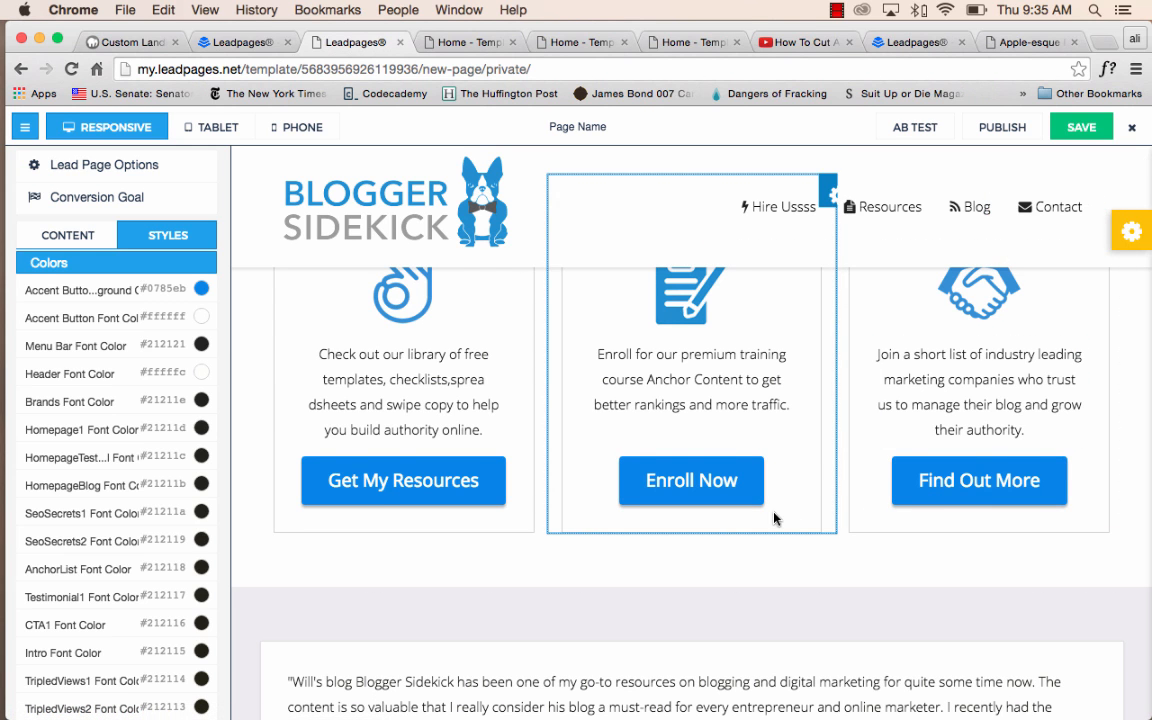
Replace the header's circular icon image with the white arrow graphic reading "Click the button to see the course package details and register!".
{"action": "scroll", "coordinate": [777, 512], "scroll_direction": "up", "scroll_amount": 10}
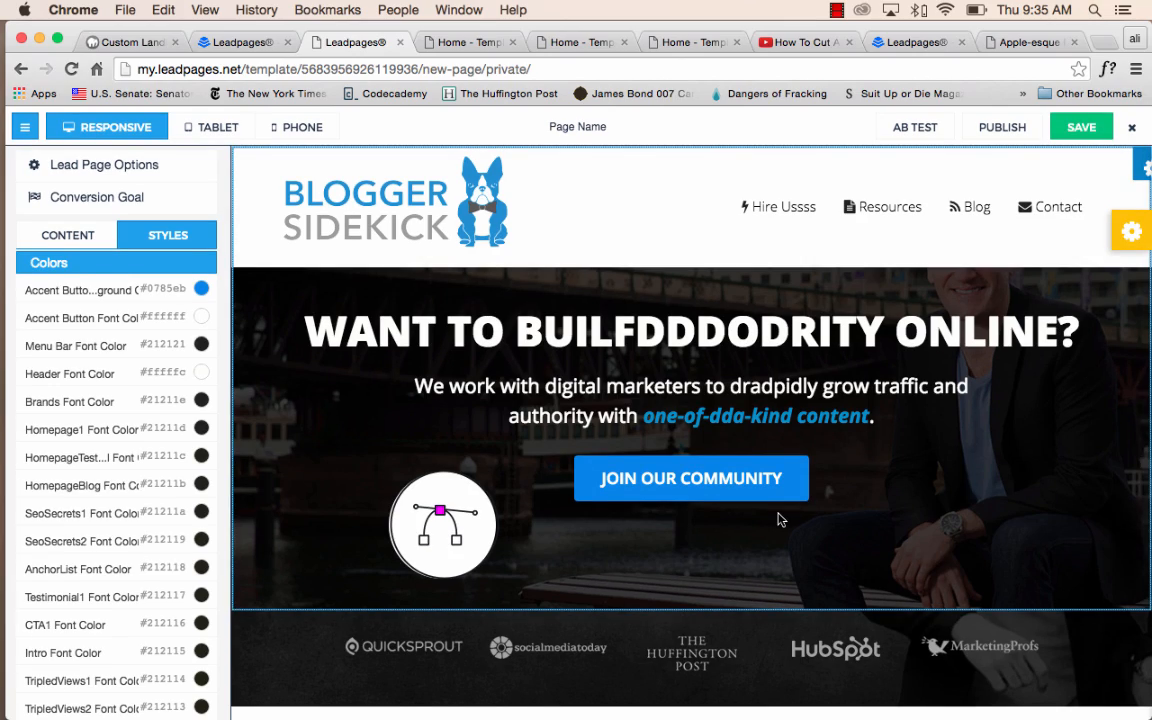
{"action": "left_click", "coordinate": [442, 515]}
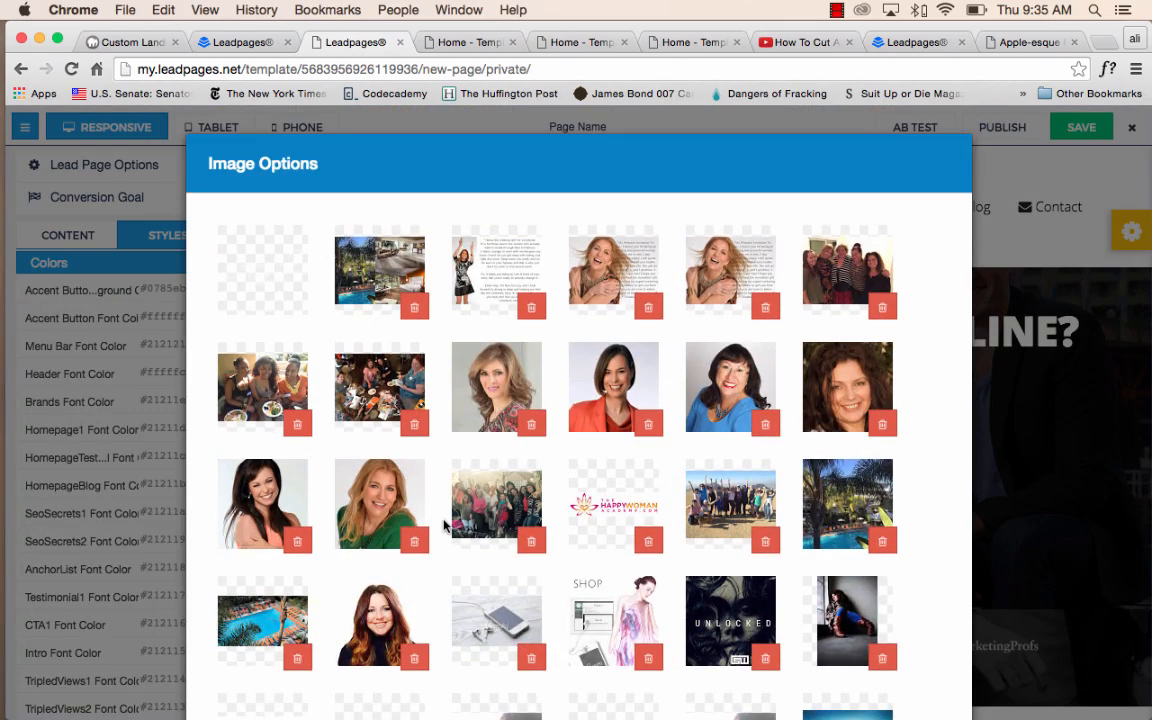
{"action": "scroll", "coordinate": [445, 525], "scroll_direction": "down", "scroll_amount": 15}
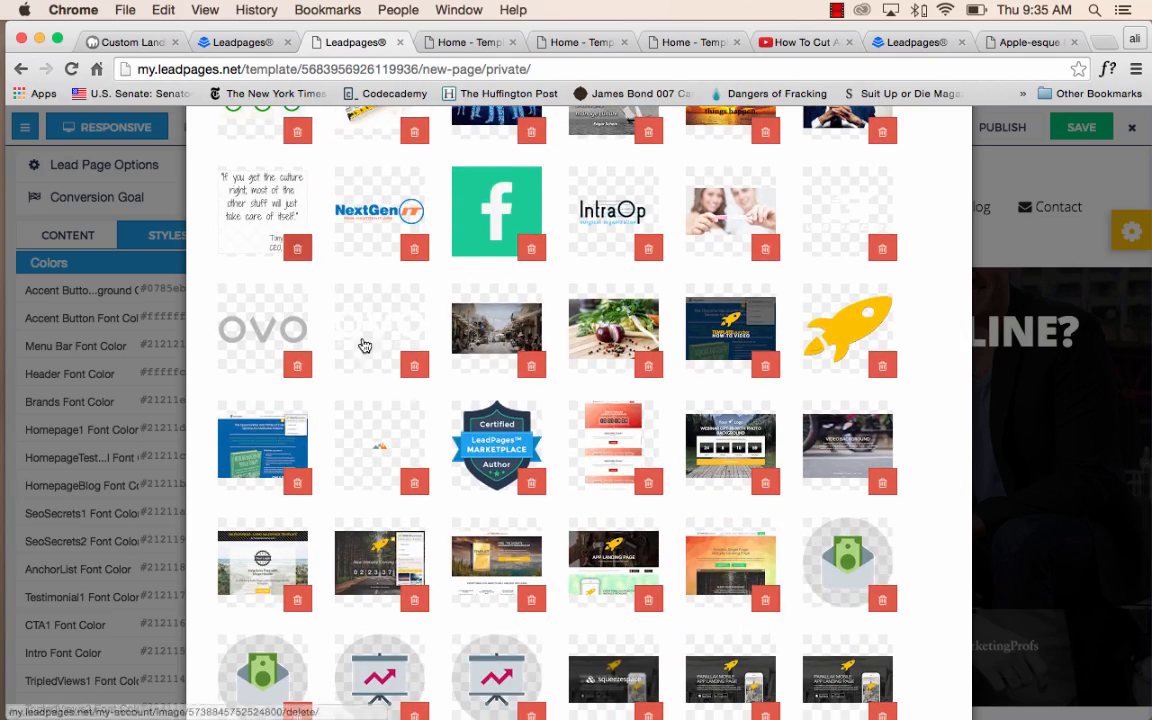
{"action": "scroll", "coordinate": [370, 350], "scroll_direction": "down", "scroll_amount": 5}
{"action": "scroll", "coordinate": [396, 389], "scroll_direction": "down", "scroll_amount": 3}
{"action": "scroll", "coordinate": [396, 389], "scroll_direction": "up", "scroll_amount": 15}
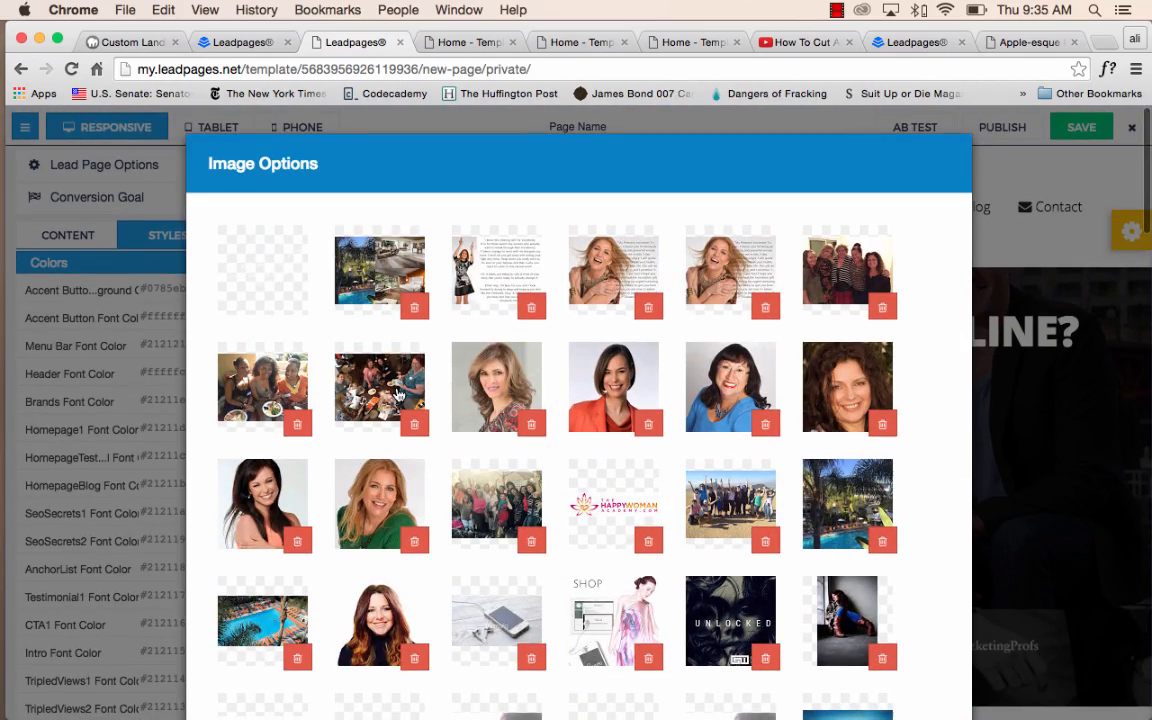
{"action": "scroll", "coordinate": [805, 633], "scroll_direction": "down", "scroll_amount": 15}
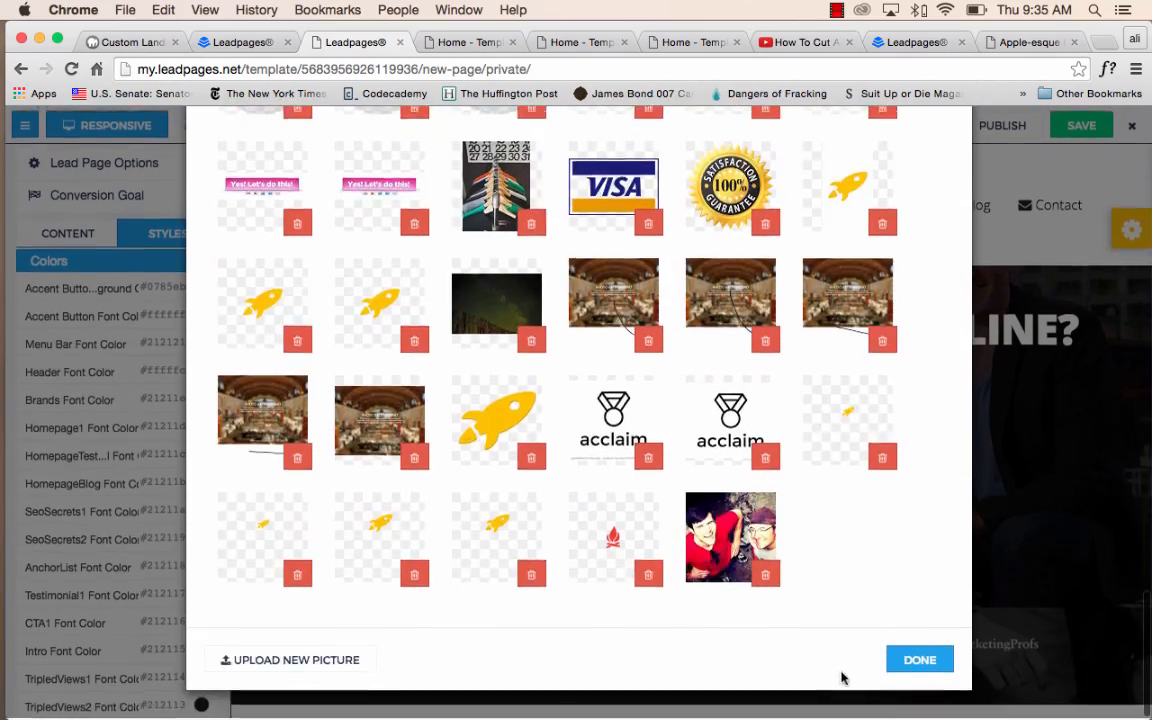
{"action": "left_click", "coordinate": [895, 661]}
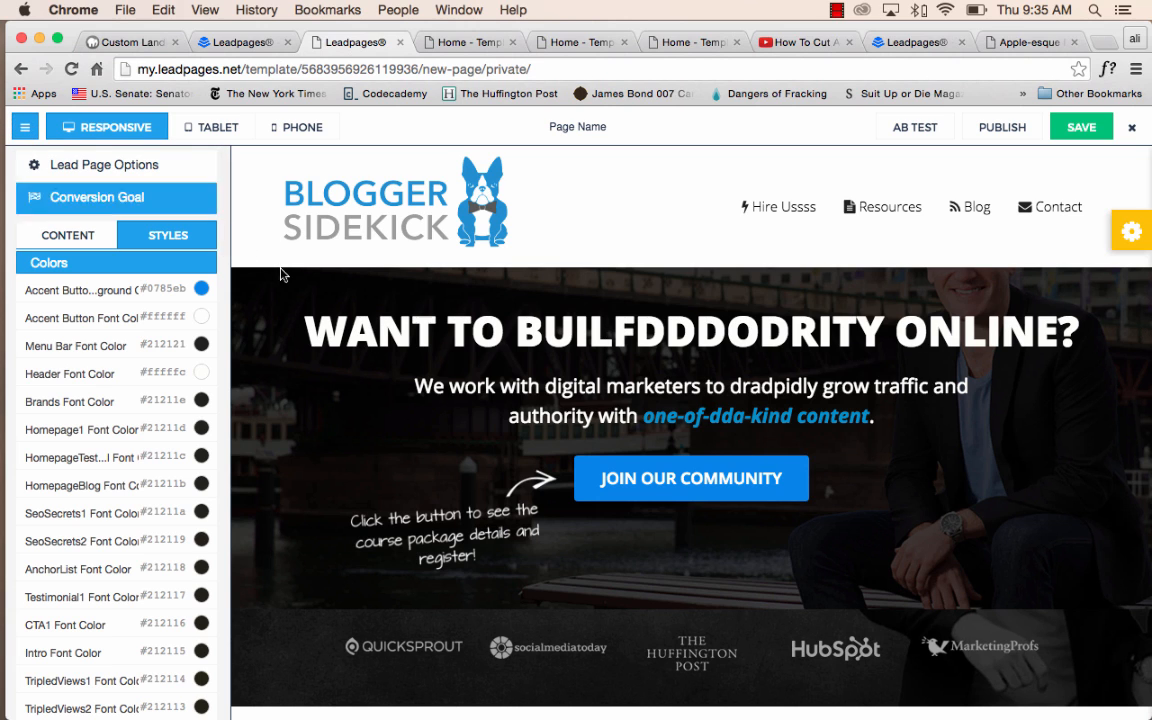
Preview the page in the phone layout, toggle its mobile menu, and return to the responsive view.
{"action": "left_click", "coordinate": [300, 128]}
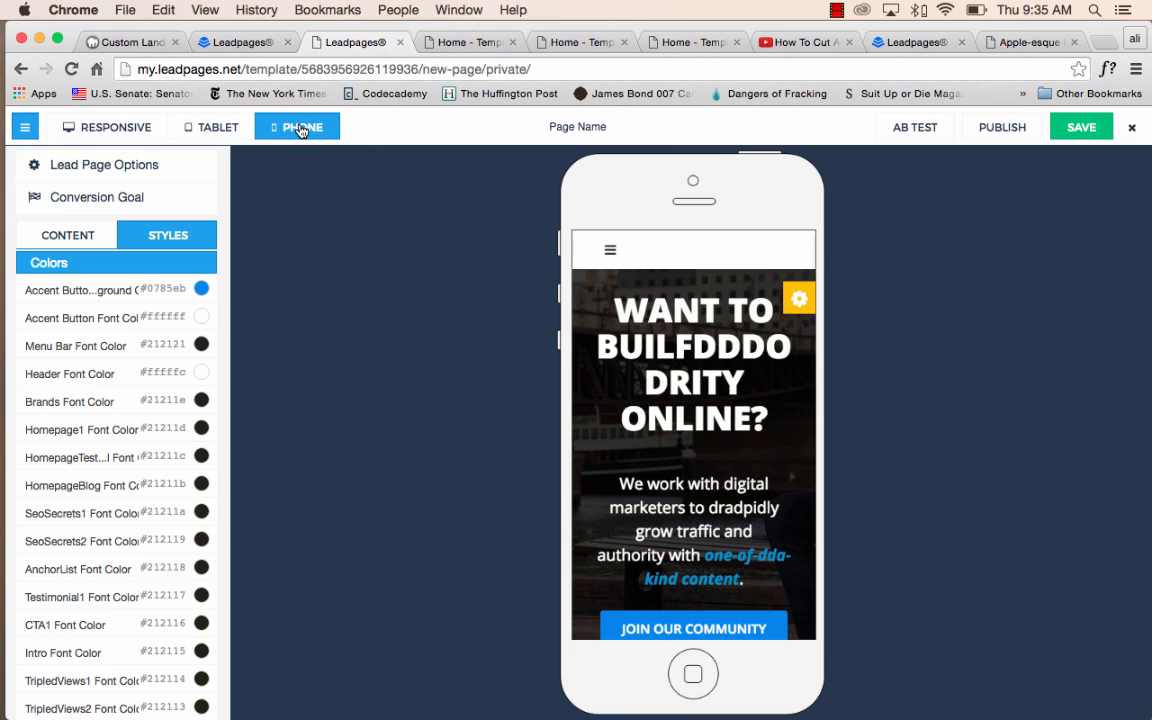
{"action": "left_click", "coordinate": [611, 252]}
{"action": "left_click", "coordinate": [612, 252]}
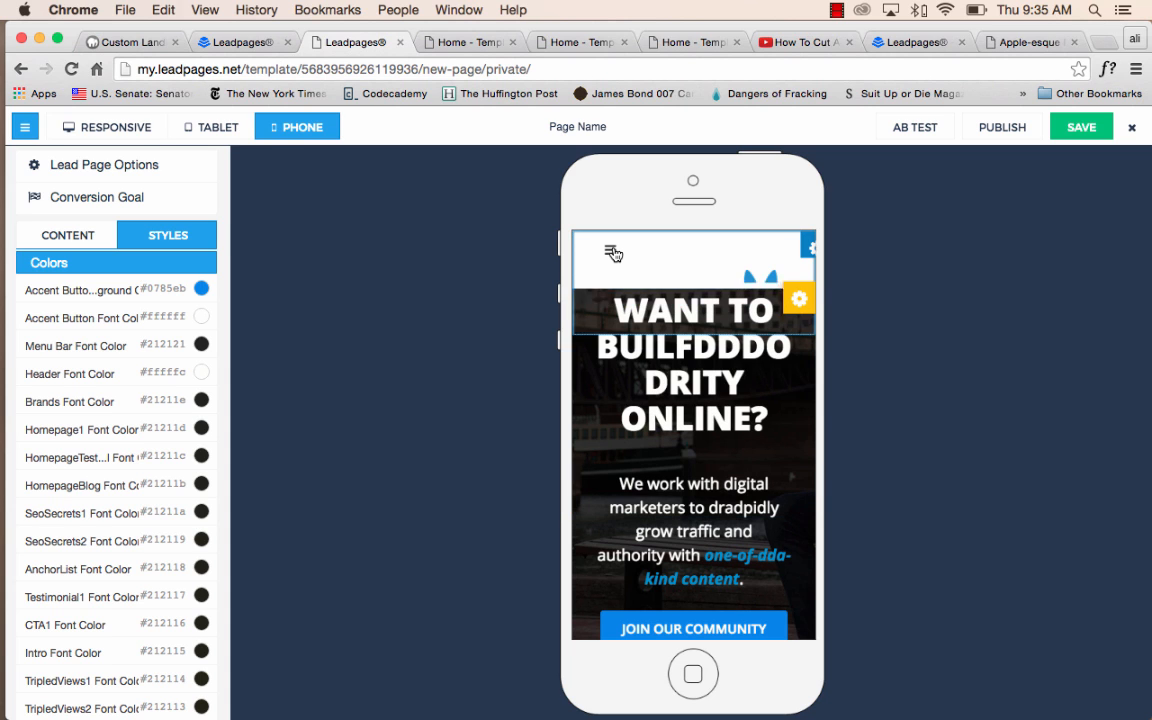
{"action": "left_click", "coordinate": [113, 135]}
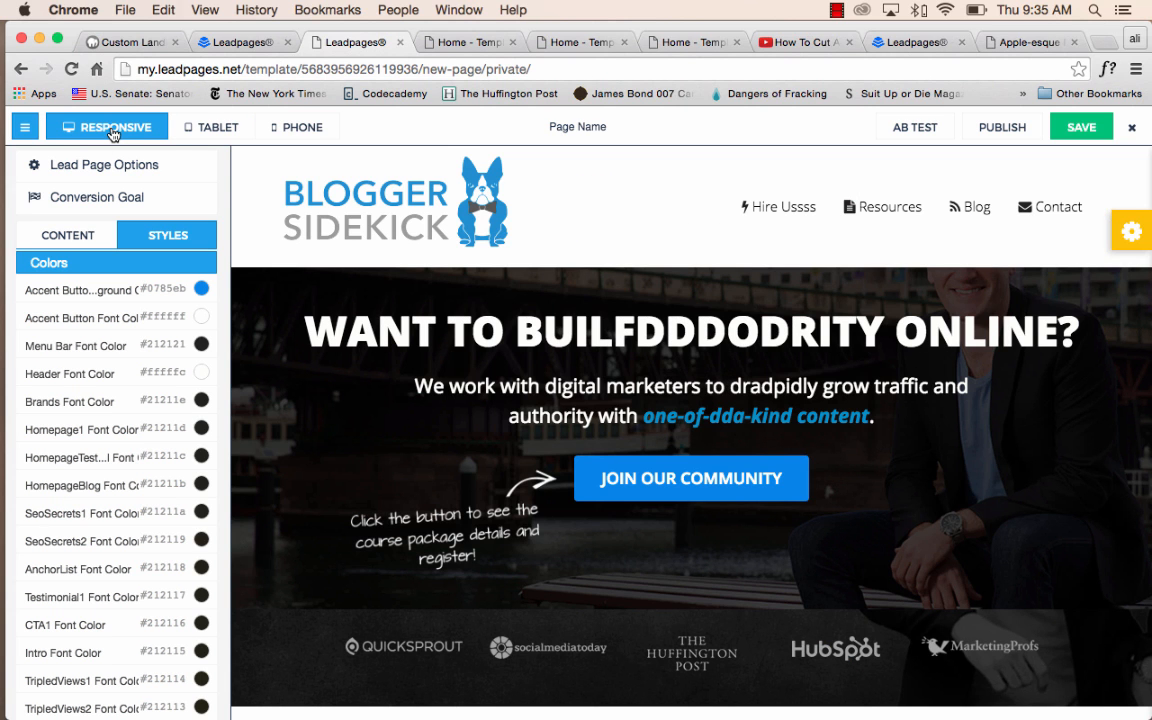
Review the Template Launcher control panel's background settings and its drag-and-drop section list, and close the panel.
{"action": "left_click", "coordinate": [1130, 232]}
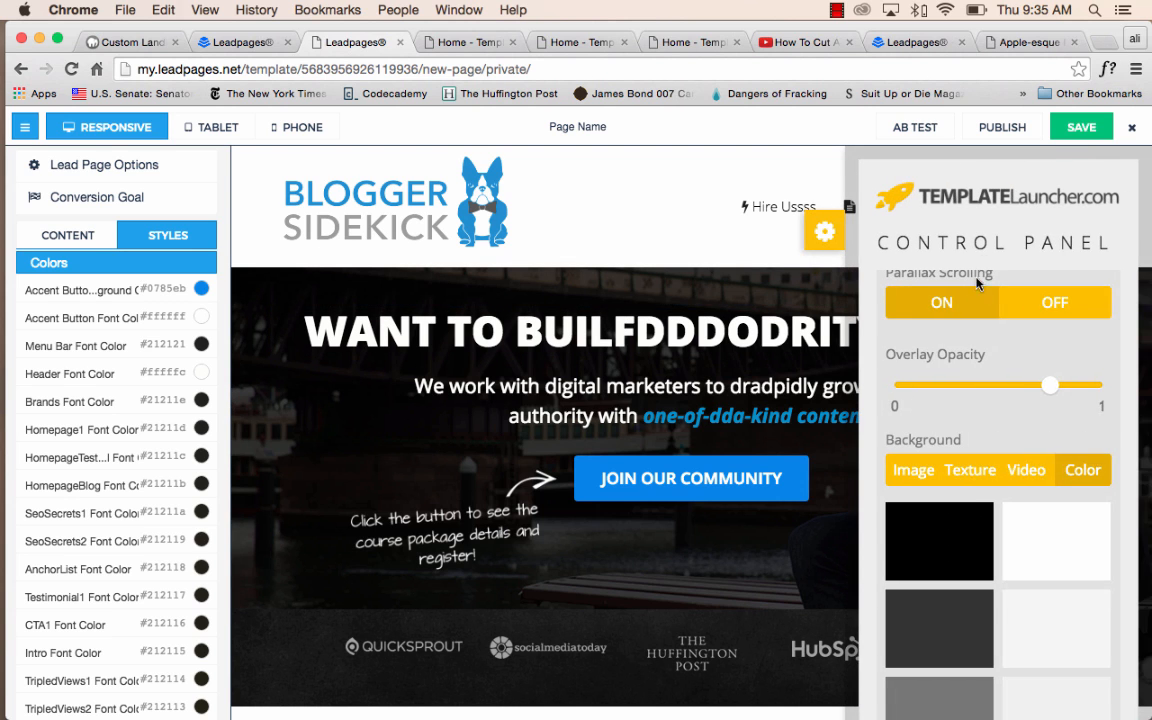
{"action": "scroll", "coordinate": [1025, 384], "scroll_direction": "up", "scroll_amount": 4}
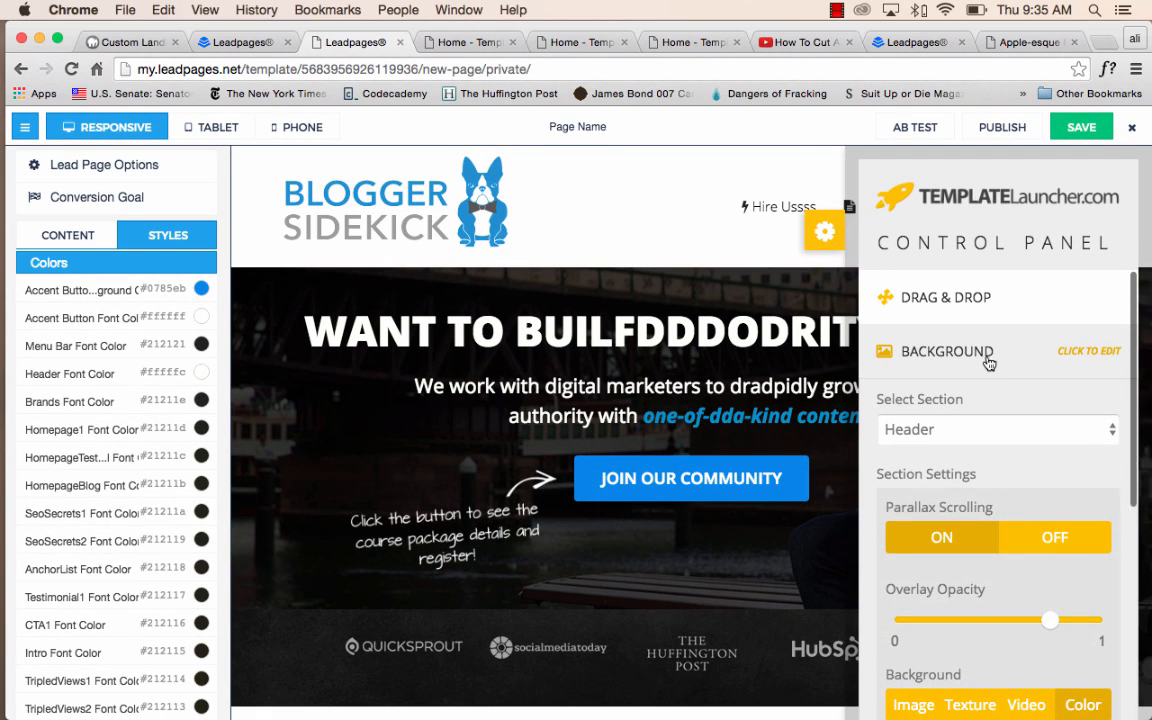
{"action": "left_click", "coordinate": [988, 355]}
{"action": "left_click", "coordinate": [964, 296]}
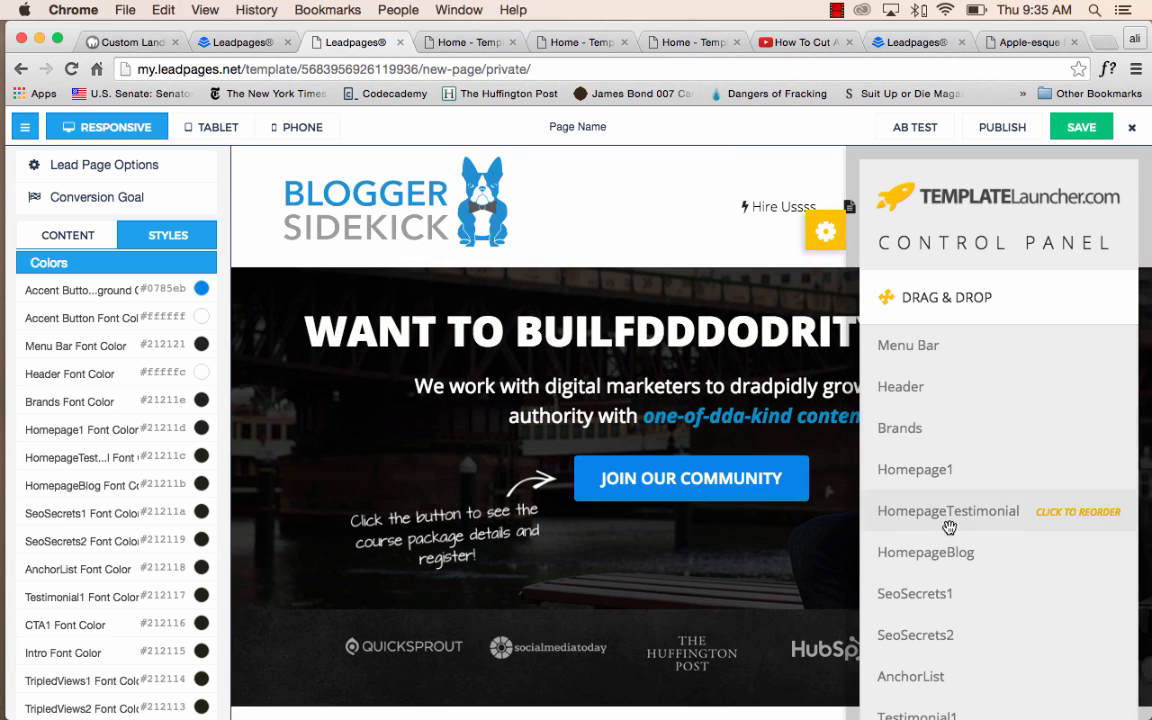
{"action": "left_click", "coordinate": [825, 232]}
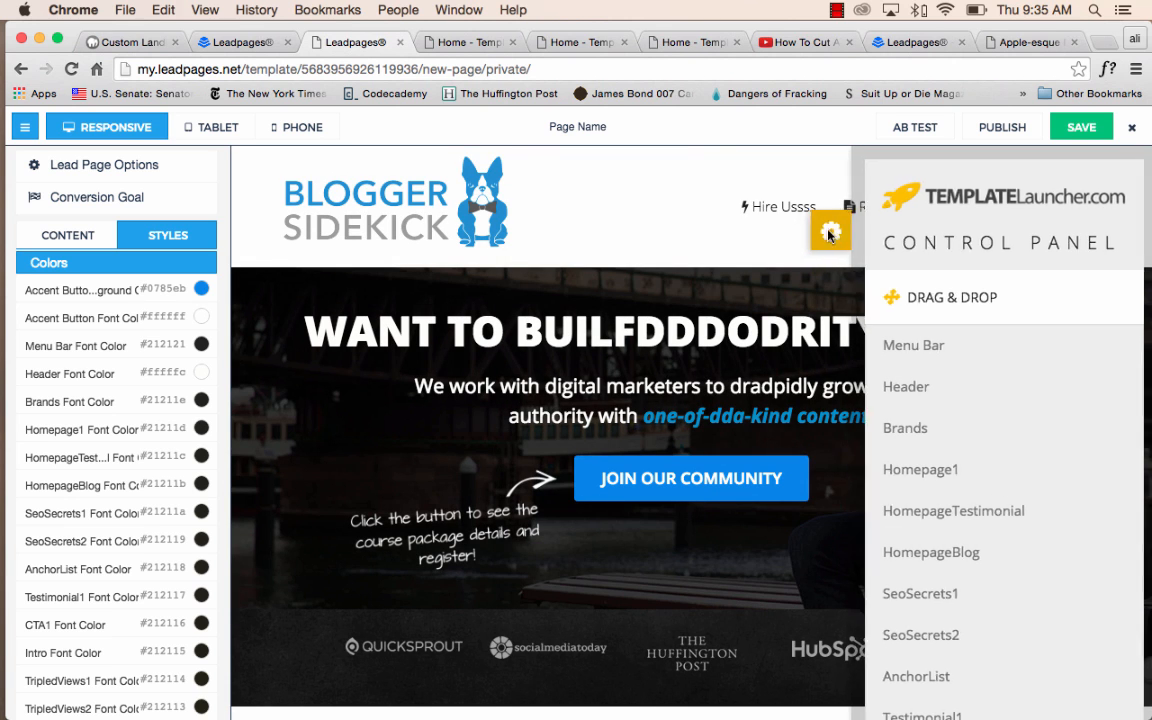
{"action": "scroll", "coordinate": [828, 380], "scroll_direction": "down", "scroll_amount": 15}
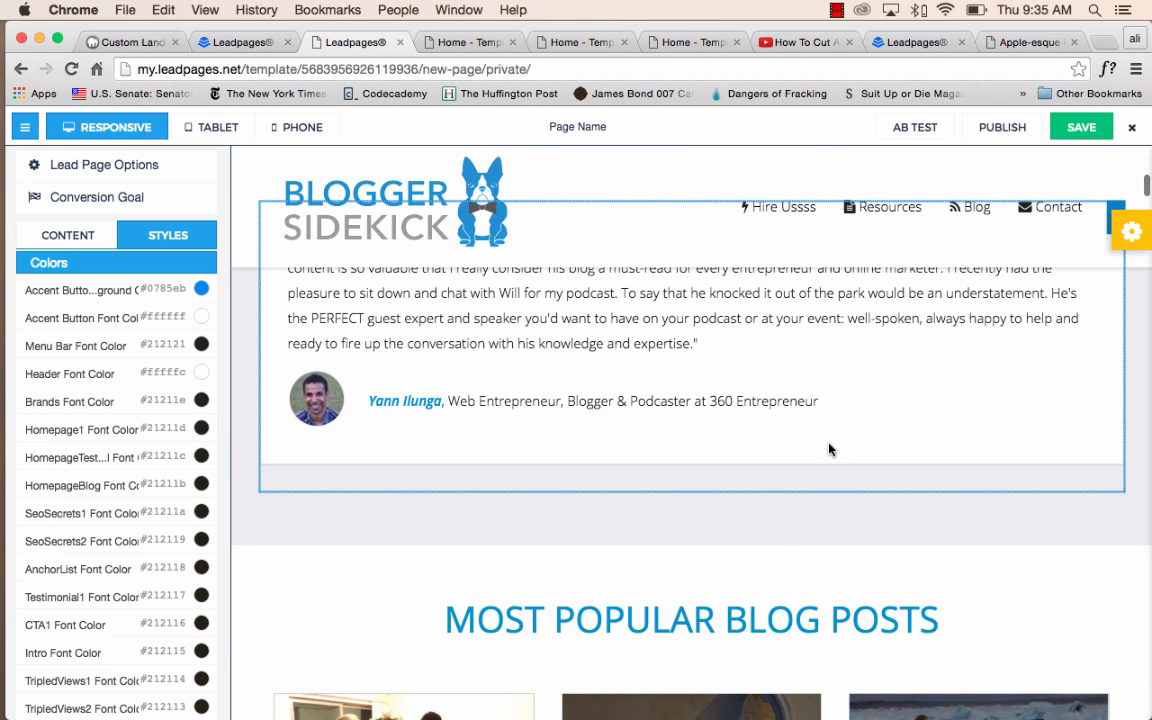
{"action": "left_click", "coordinate": [838, 10]}
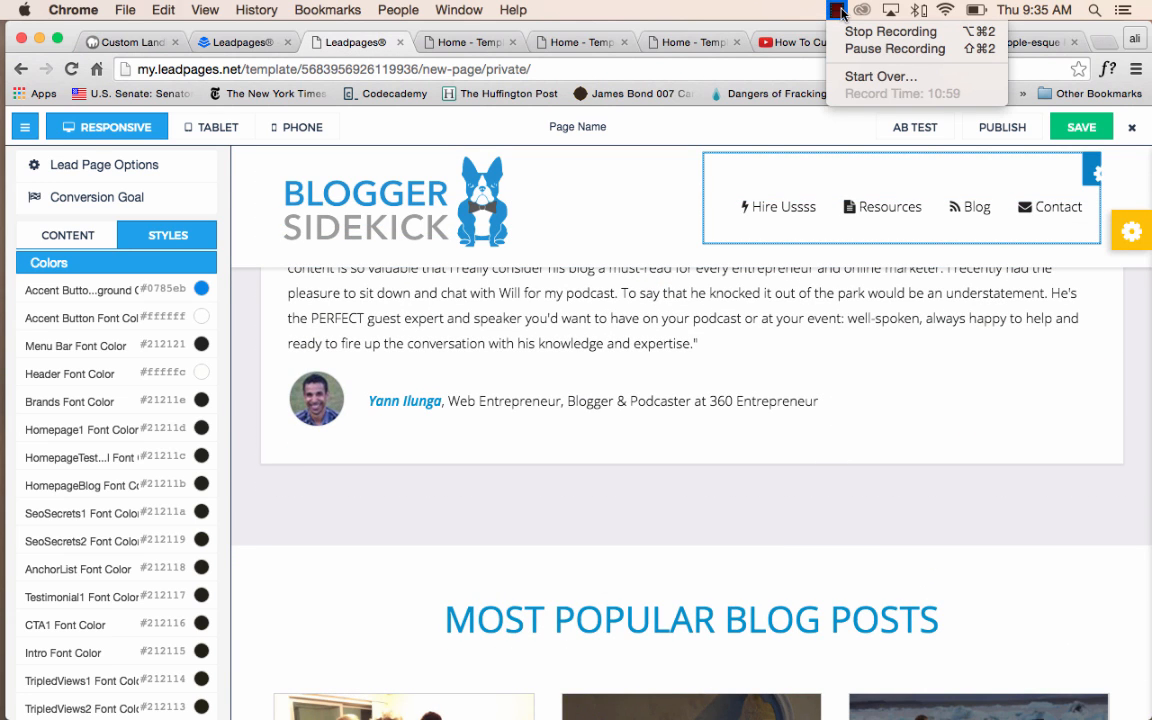